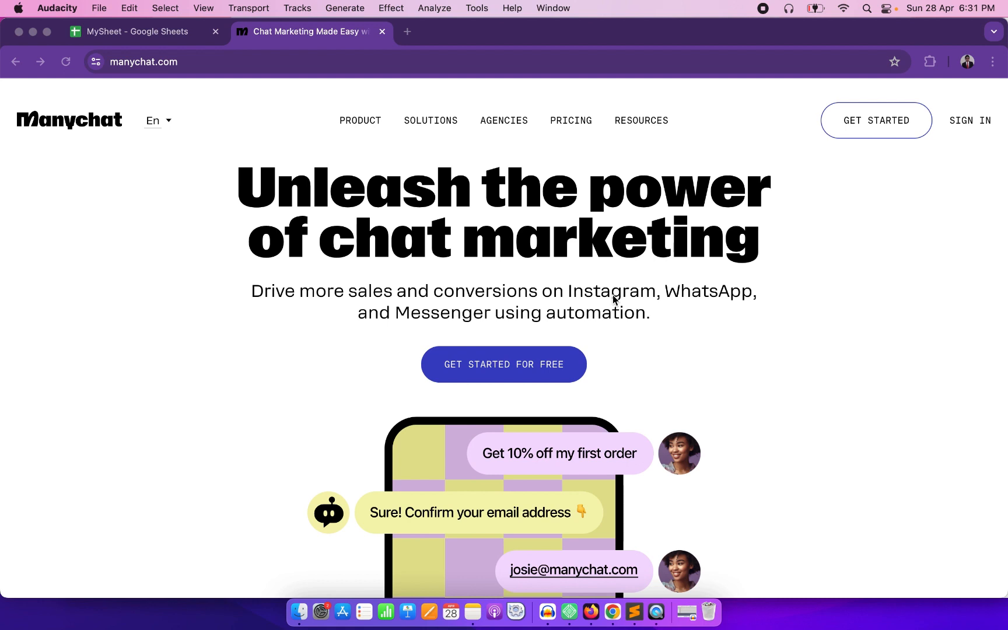
# Step: Sign in to Manychat with Facebook and open the UV Soft Solutions account
pyautogui.click(965, 122)
pyautogui.click(968, 124)
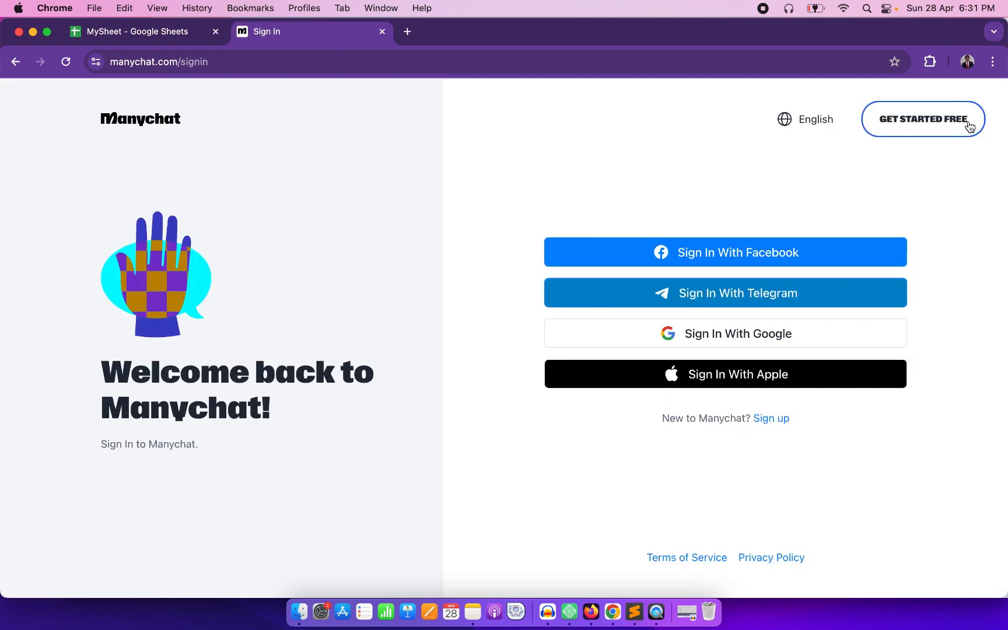
pyautogui.click(691, 261)
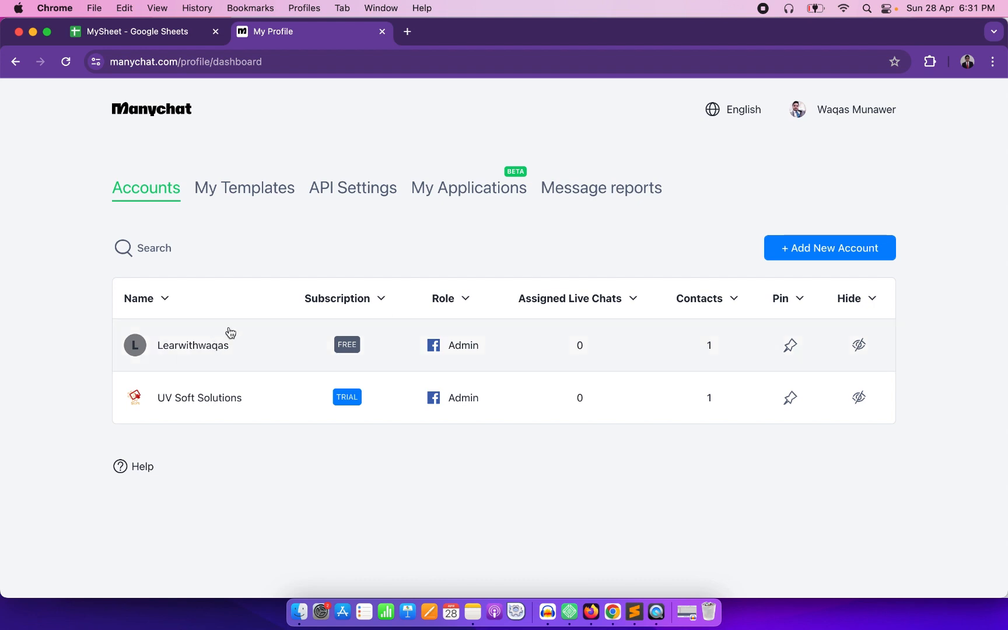
pyautogui.click(204, 403)
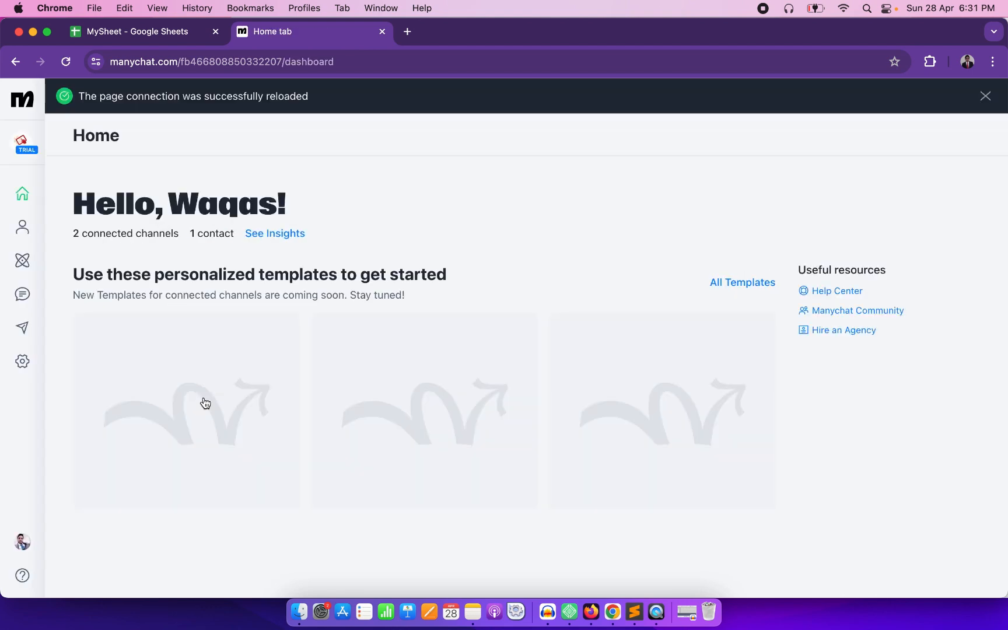
# Step: Create a new automation with a Messenger message as its first step
pyautogui.click(23, 262)
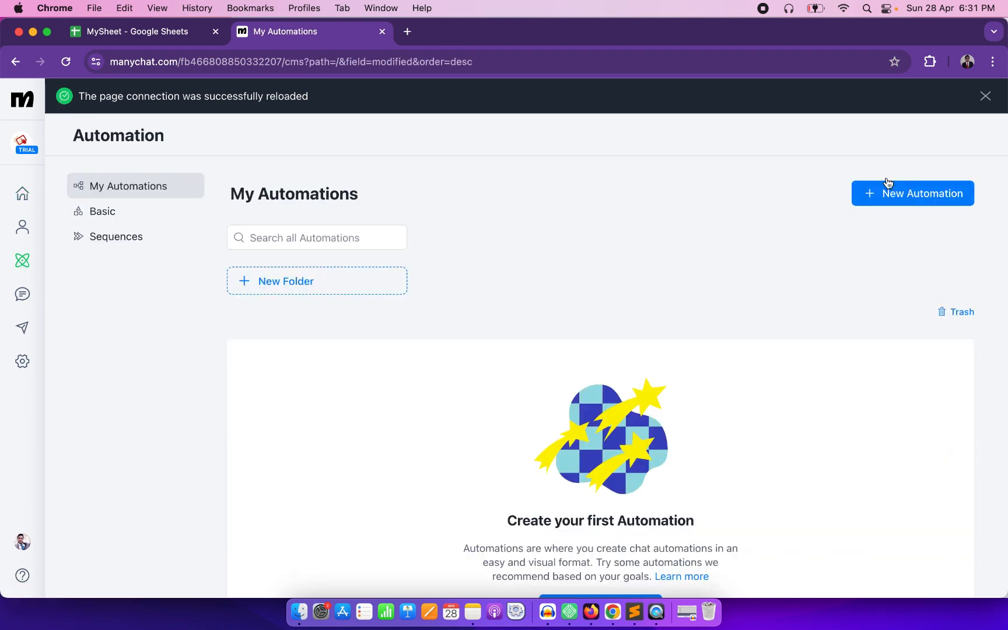
pyautogui.click(908, 196)
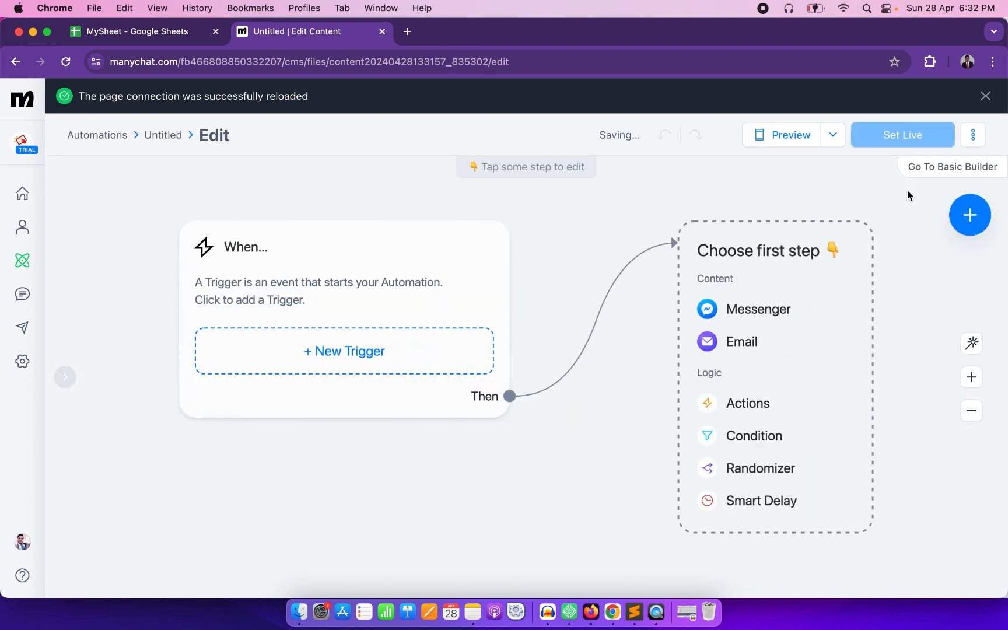
pyautogui.moveTo(621, 405); pyautogui.dragTo(536, 355)
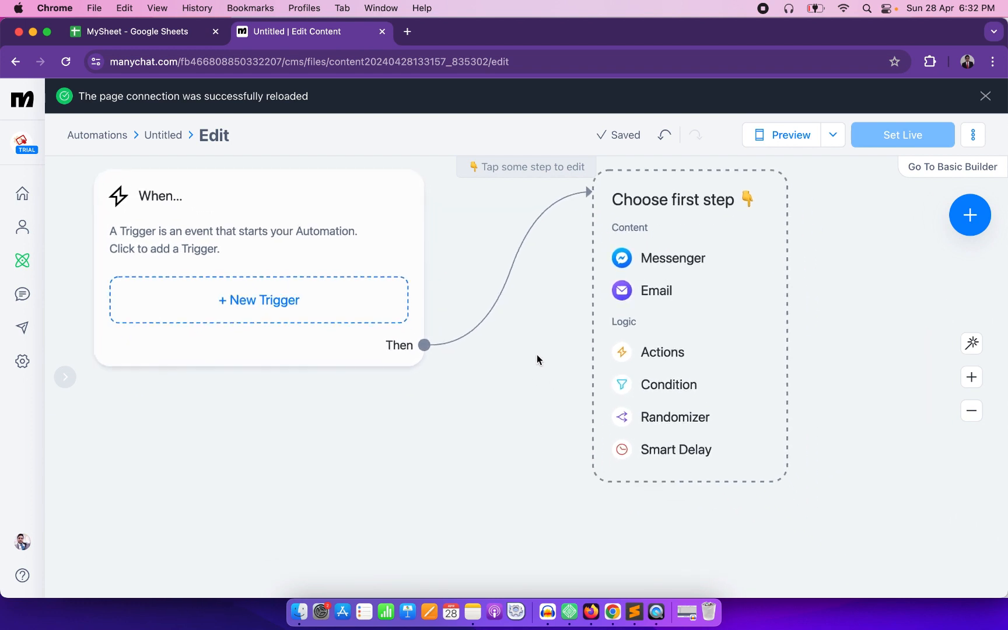
pyautogui.click(664, 267)
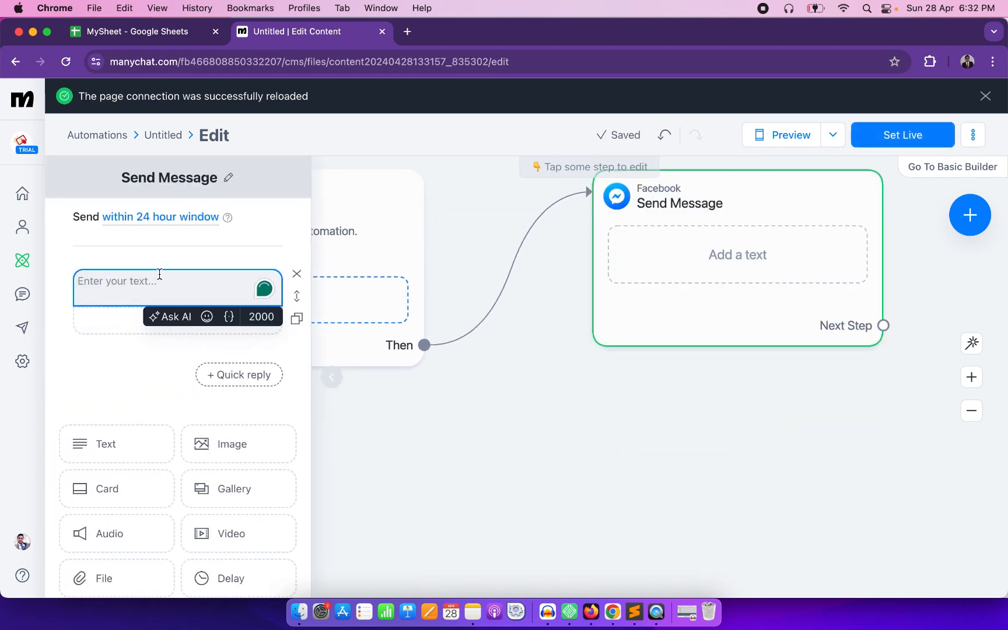
# Step: Replace the message's empty text block with a User Input block and start its question with the First Name system field
pyautogui.click(297, 274)
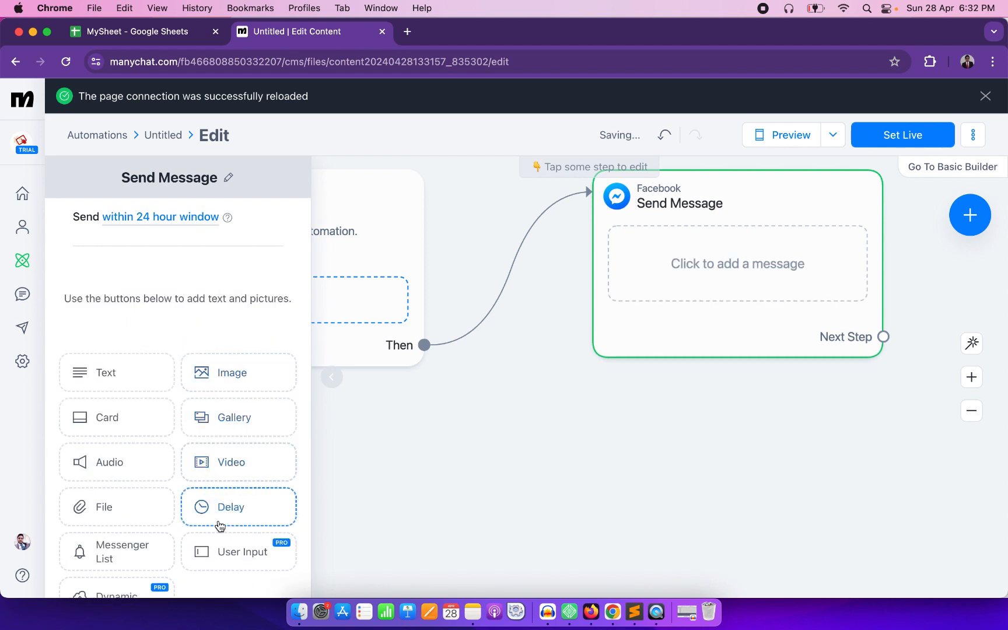
pyautogui.click(231, 557)
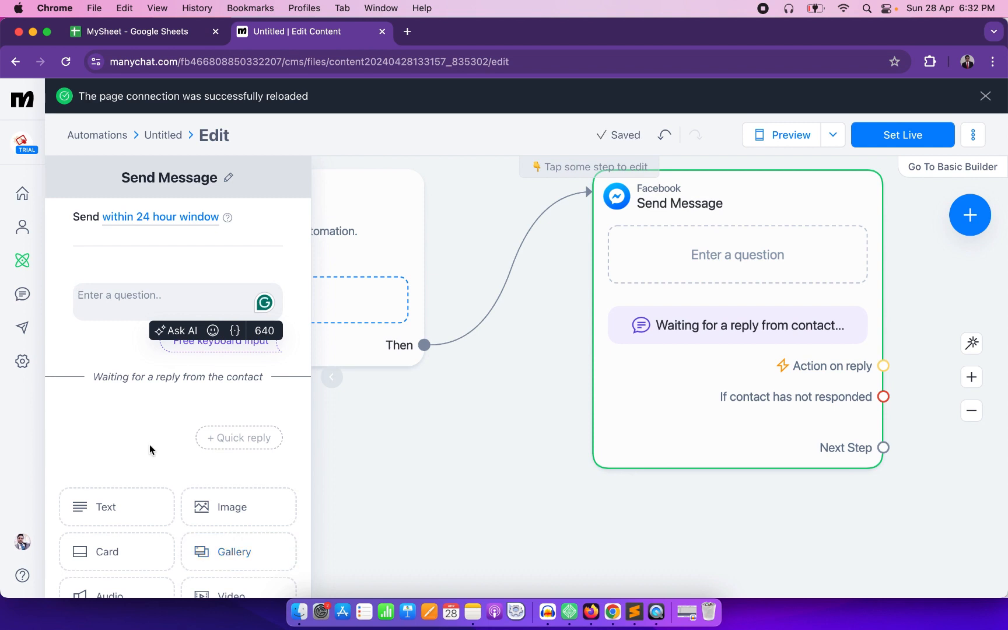
pyautogui.click(96, 299)
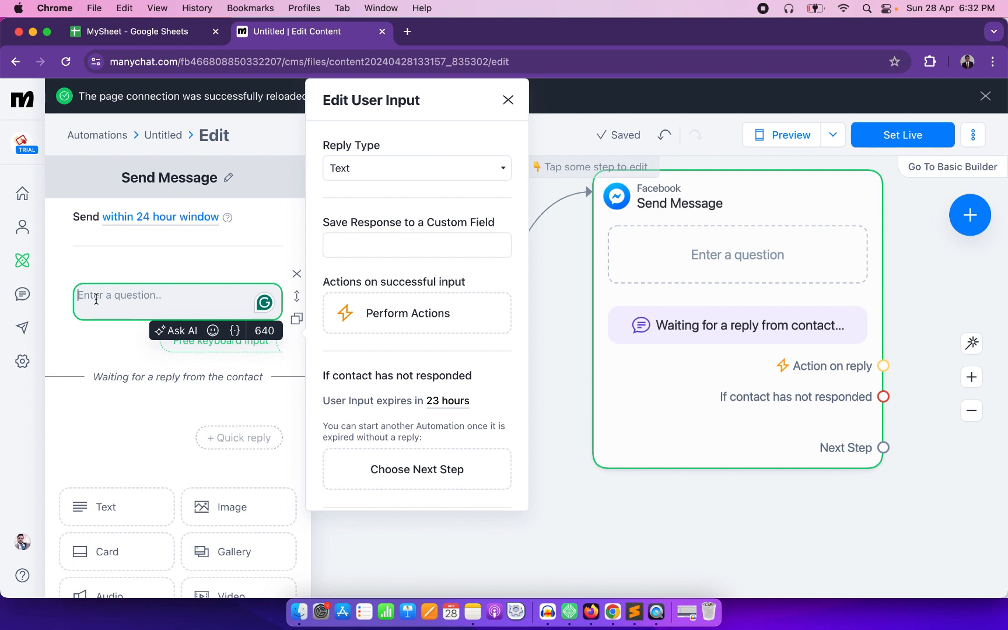
pyautogui.click(234, 332)
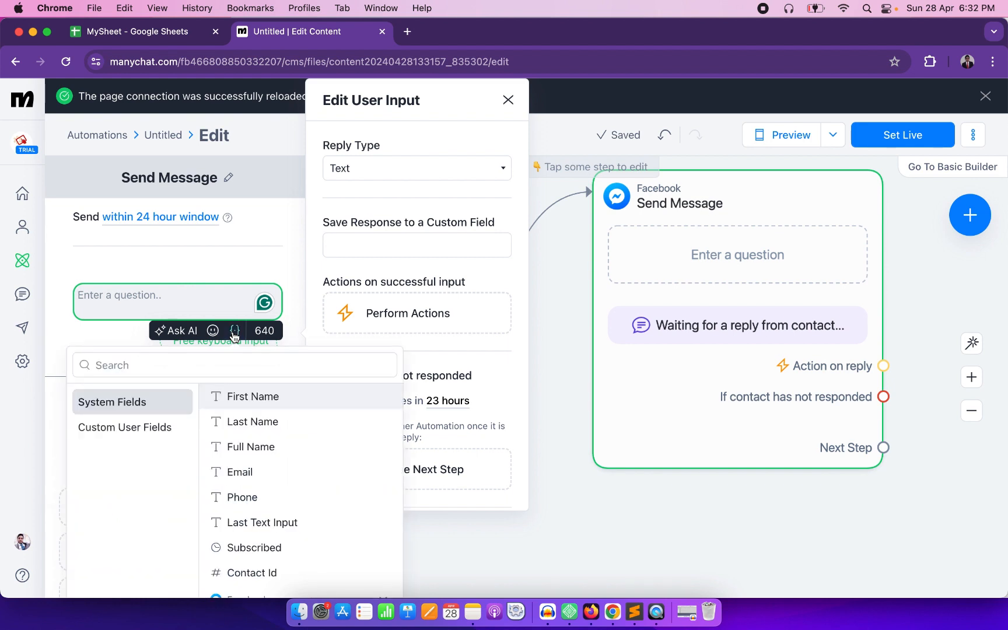
pyautogui.click(237, 396)
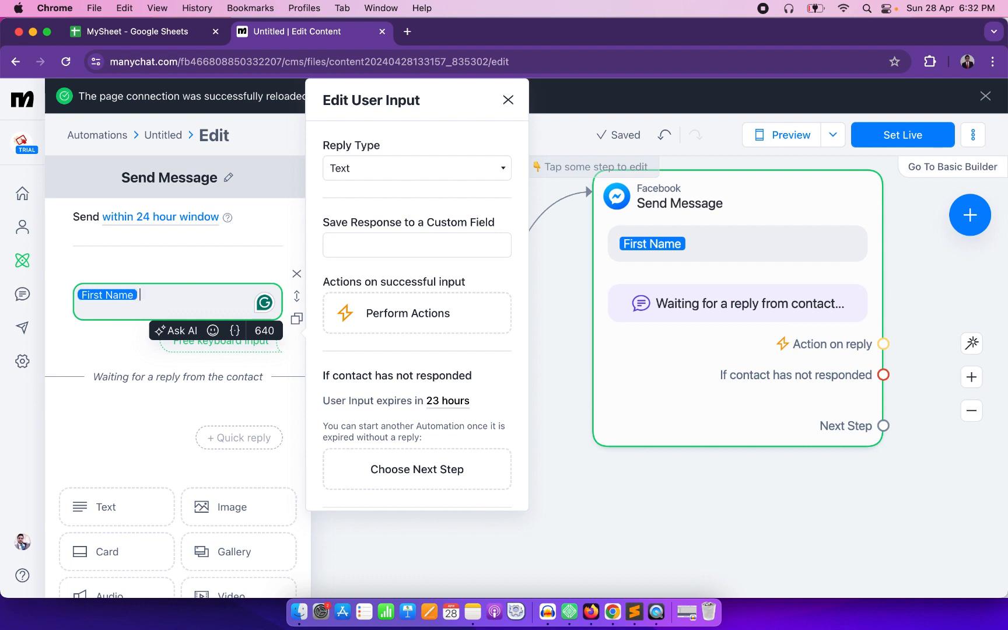
# Step: Continue the question after the First Name field with "Thanks for your interest in our free python course."
pyautogui.write('Thanks fo')
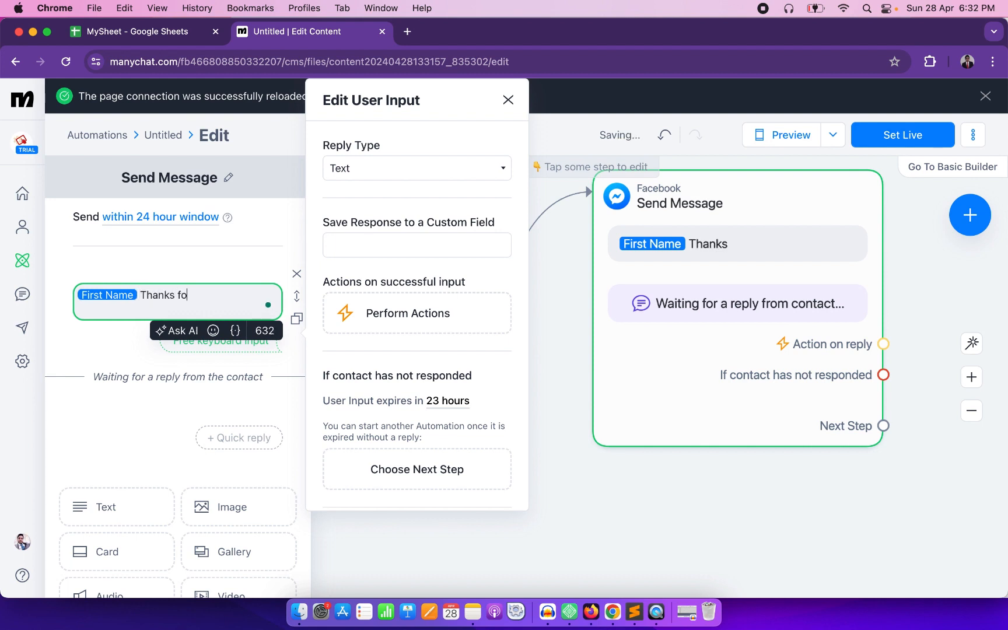
pyautogui.write('r youu')
pyautogui.press('BackSpace')
pyautogui.write('r interest. in')
pyautogui.press('BackSpace')
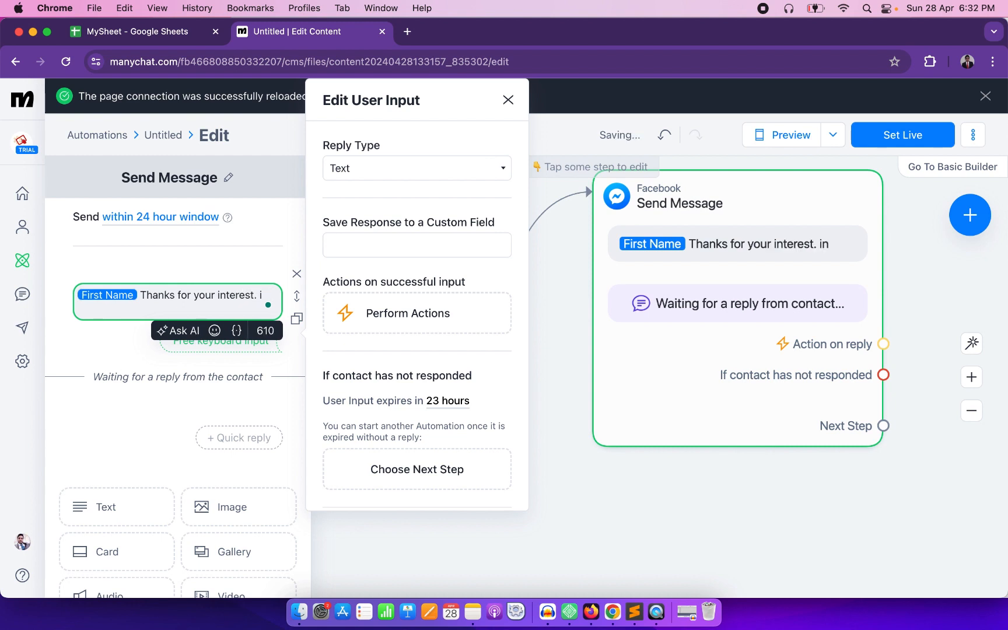
pyautogui.press('BackSpace')
pyautogui.write('in our free')
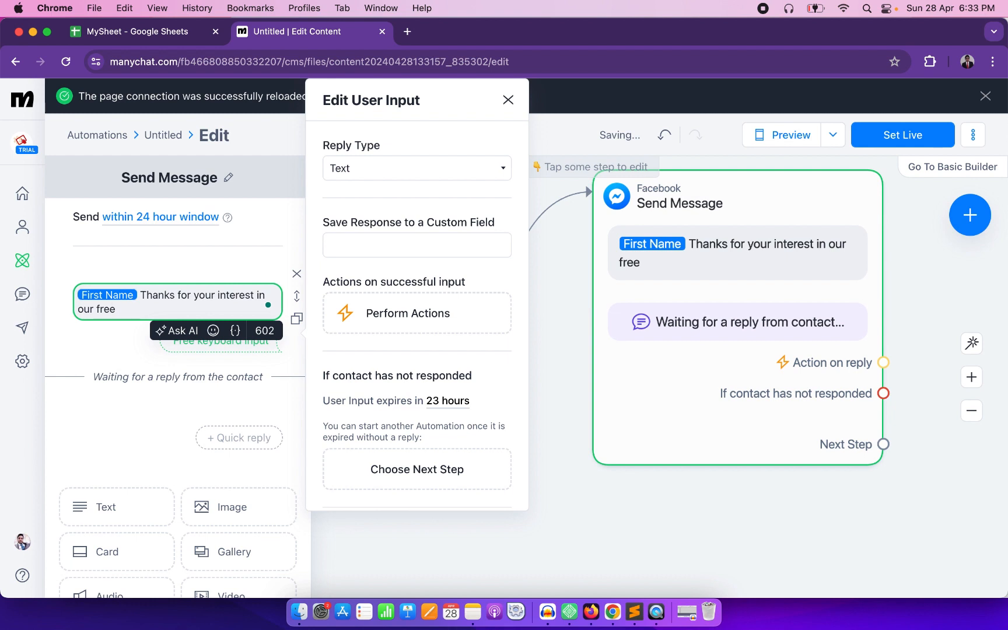
pyautogui.write(' python')
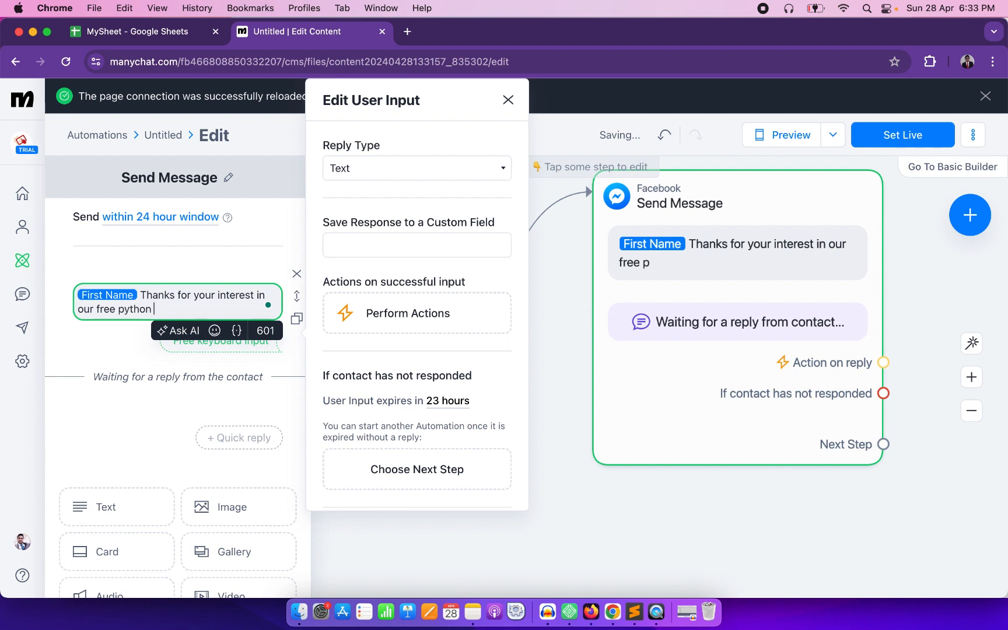
pyautogui.write(' course.')
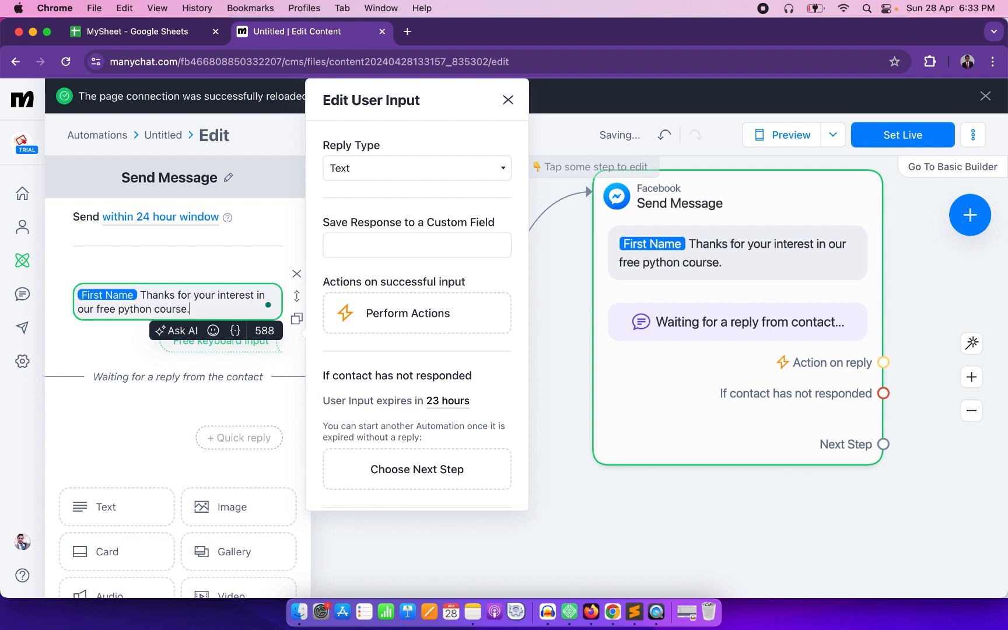
# Step: Add a second line to the question reading "To what email we can send it to you?"
pyautogui.press('Return')
pyautogui.write('To what ')
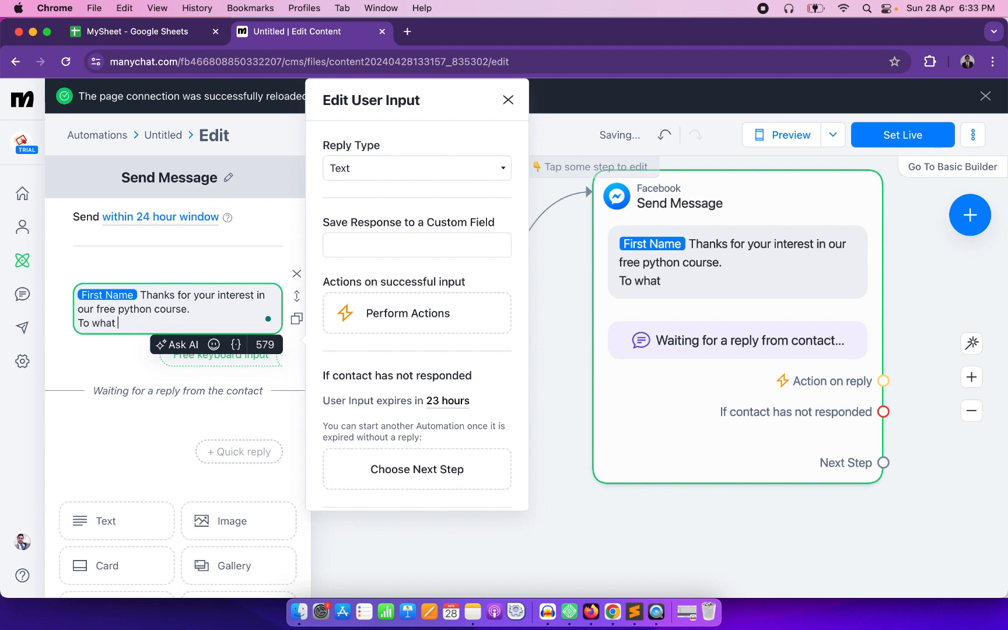
pyautogui.write('email we can ')
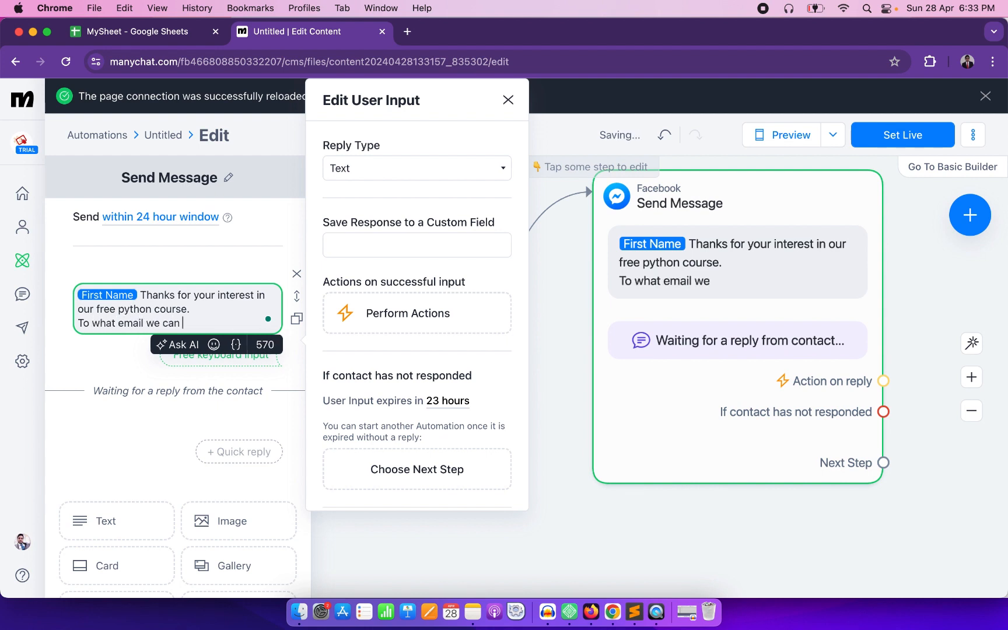
pyautogui.write('send')
pyautogui.press('BackSpace')
pyautogui.write('nd i')
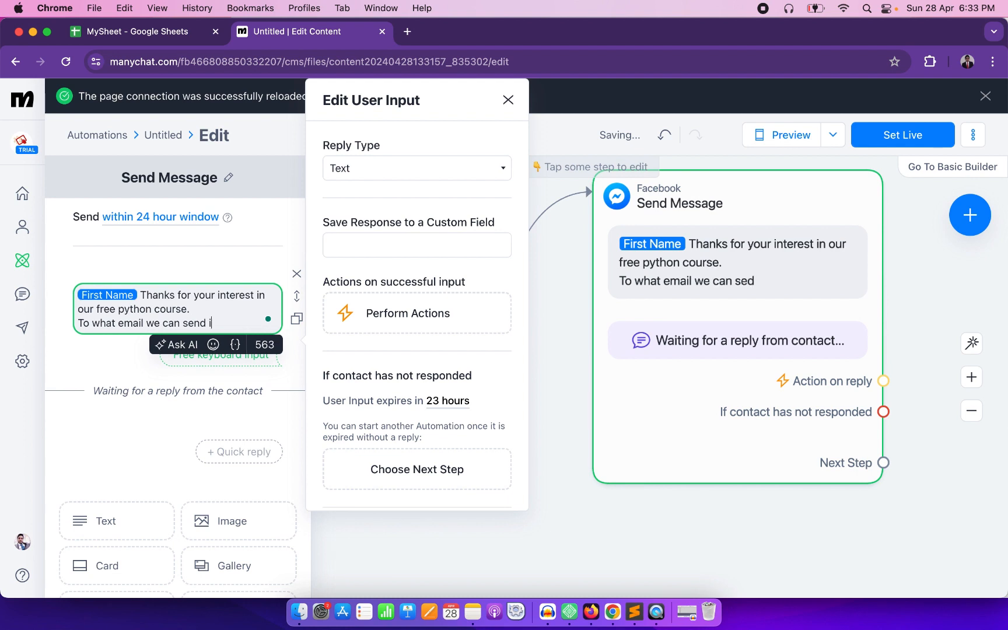
pyautogui.write('t to uuo')
pyautogui.press('BackSpace')
pyautogui.press('BackSpace')
pyautogui.press('BackSpace')
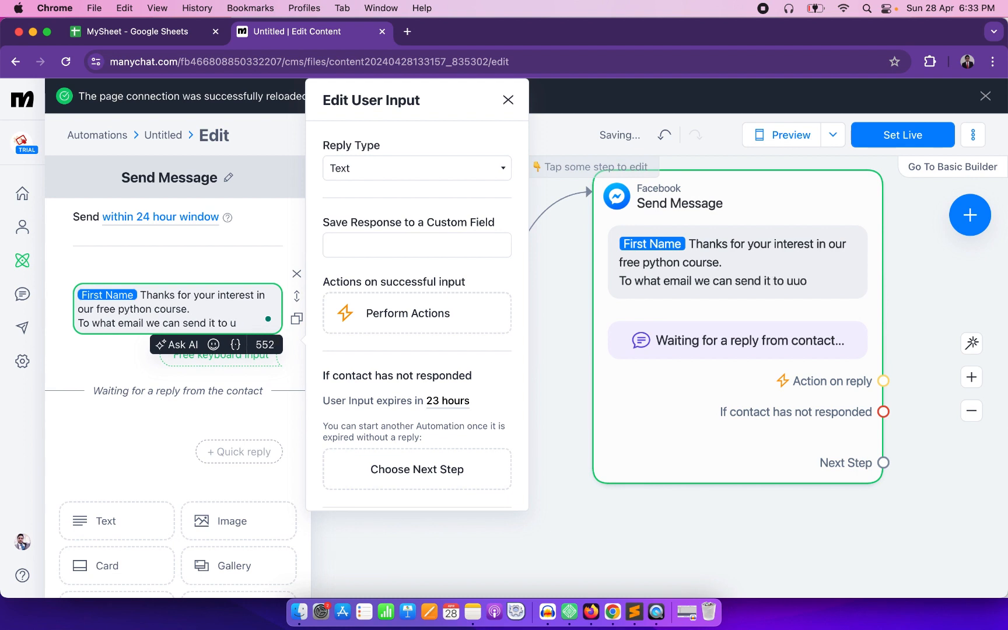
pyautogui.write('you?u')
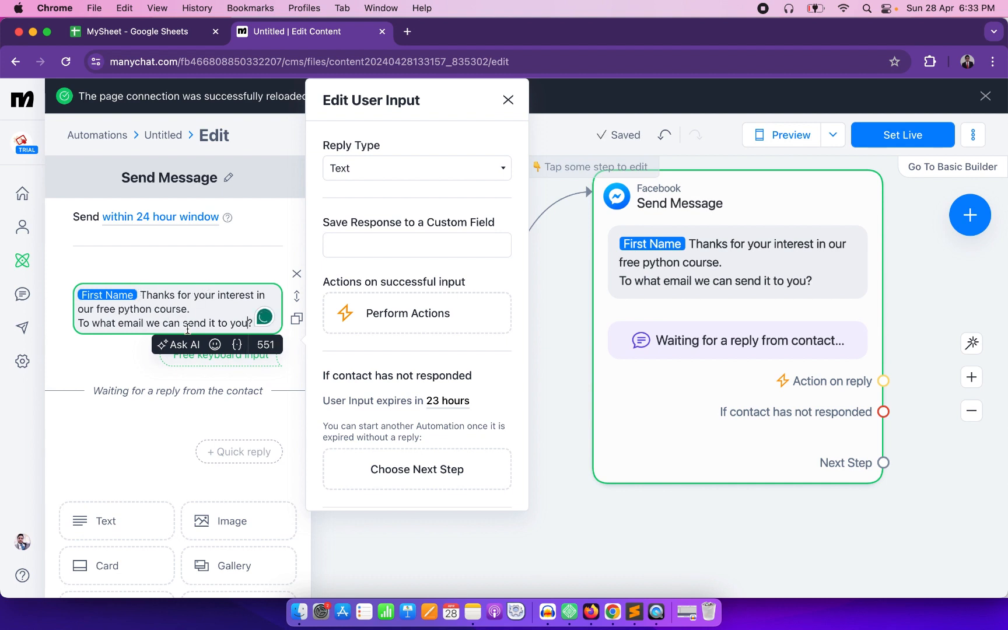
# Step: Set the user input's reply type to Email and review its remaining options
pyautogui.click(388, 168)
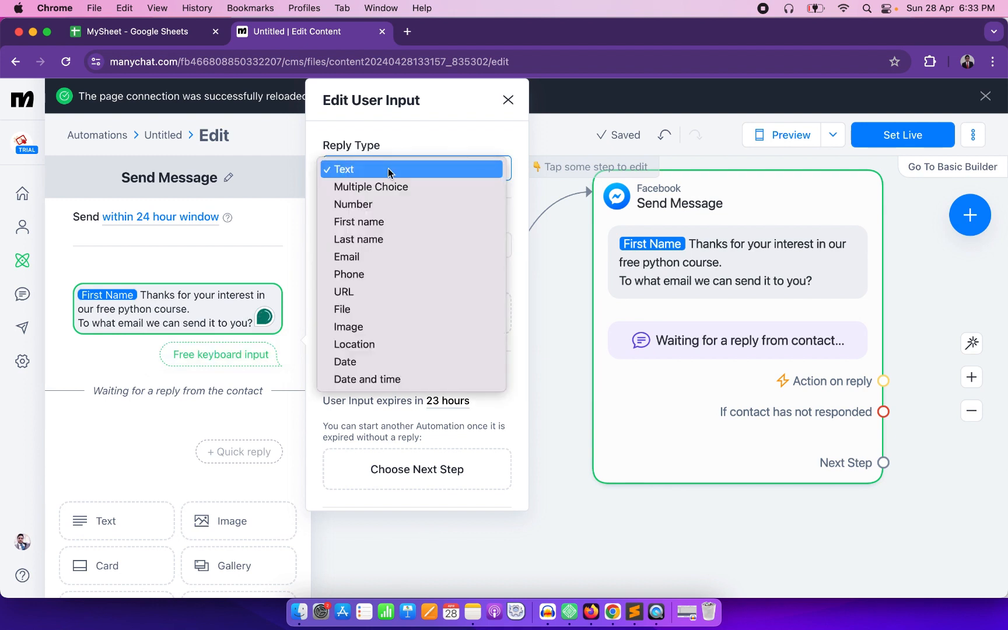
pyautogui.click(365, 256)
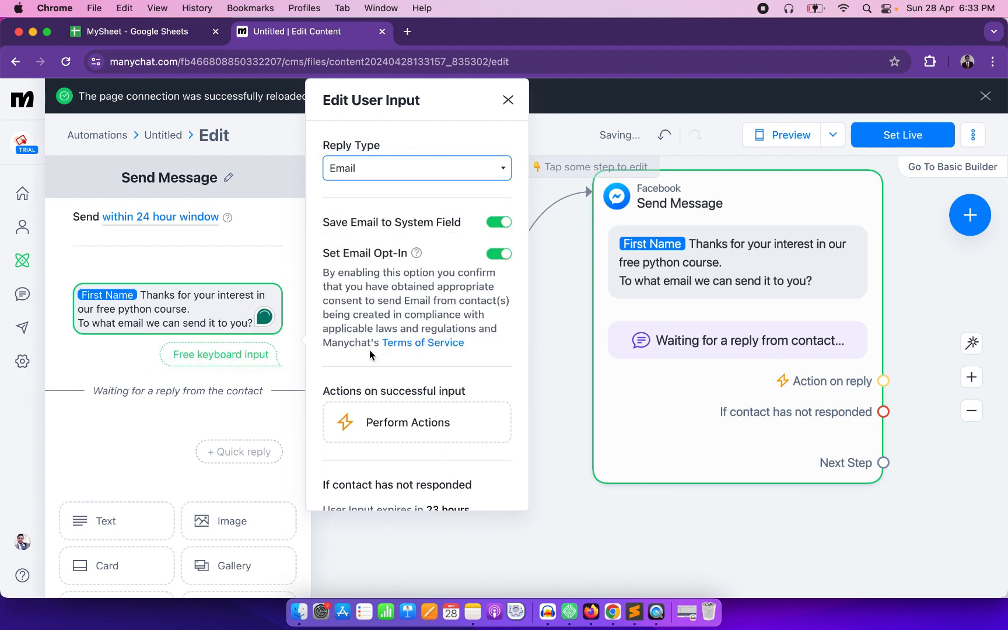
pyautogui.scroll(-4, 392, 391)
pyautogui.scroll(-2, 392, 391)
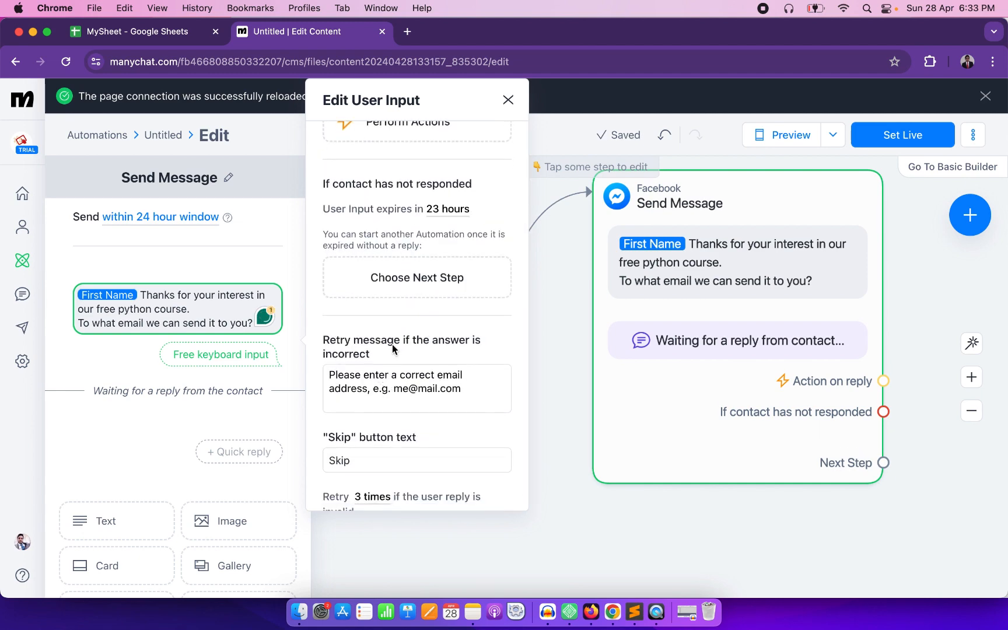
pyautogui.scroll(6, 392, 349)
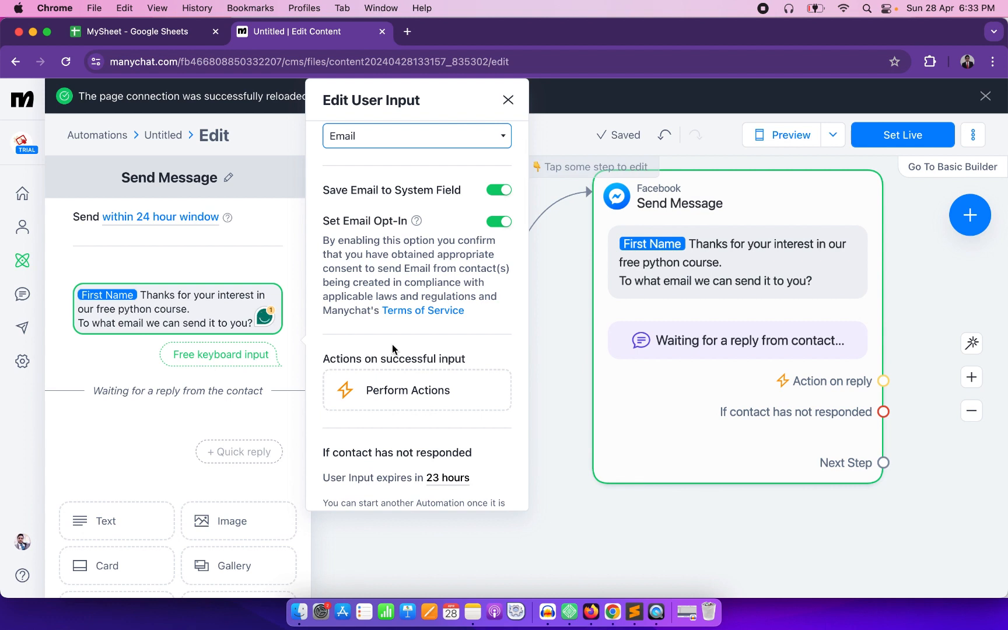
pyautogui.scroll(1, 407, 223)
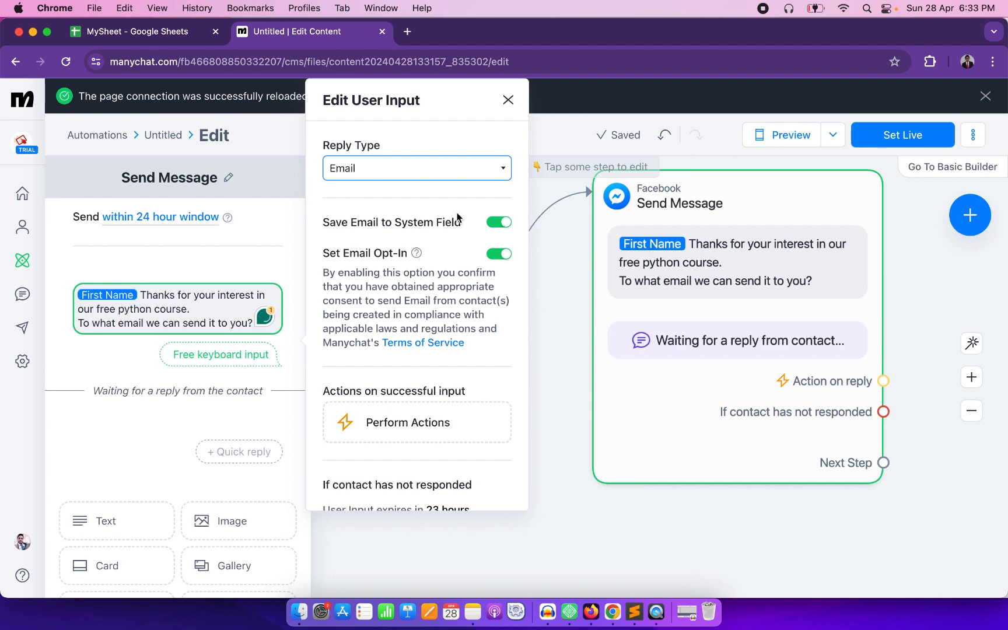
# Step: Turn off saving the email to the system field and save the response to the email custom field instead
pyautogui.click(494, 222)
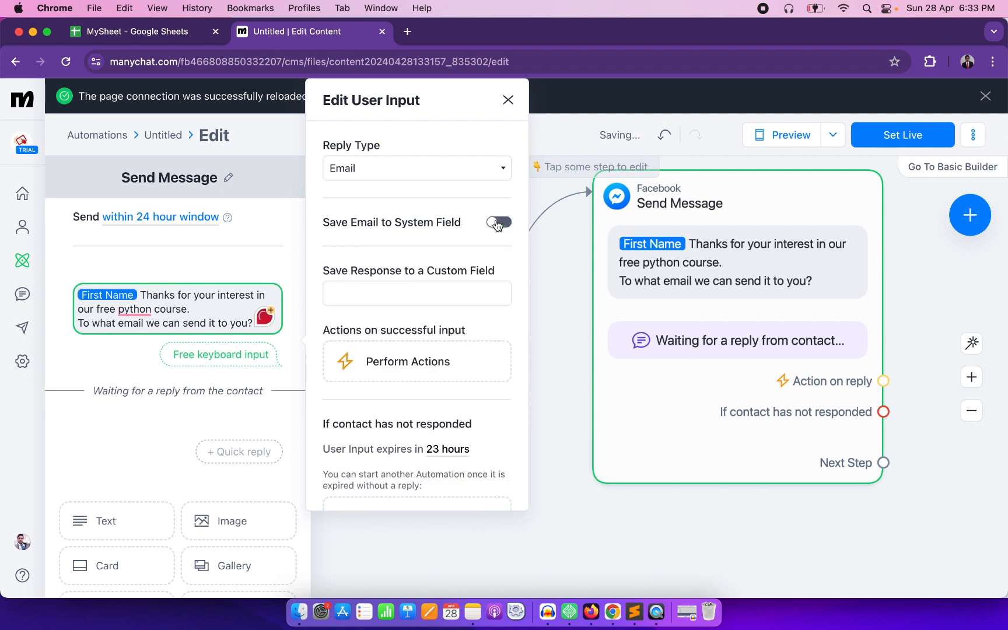
pyautogui.click(372, 293)
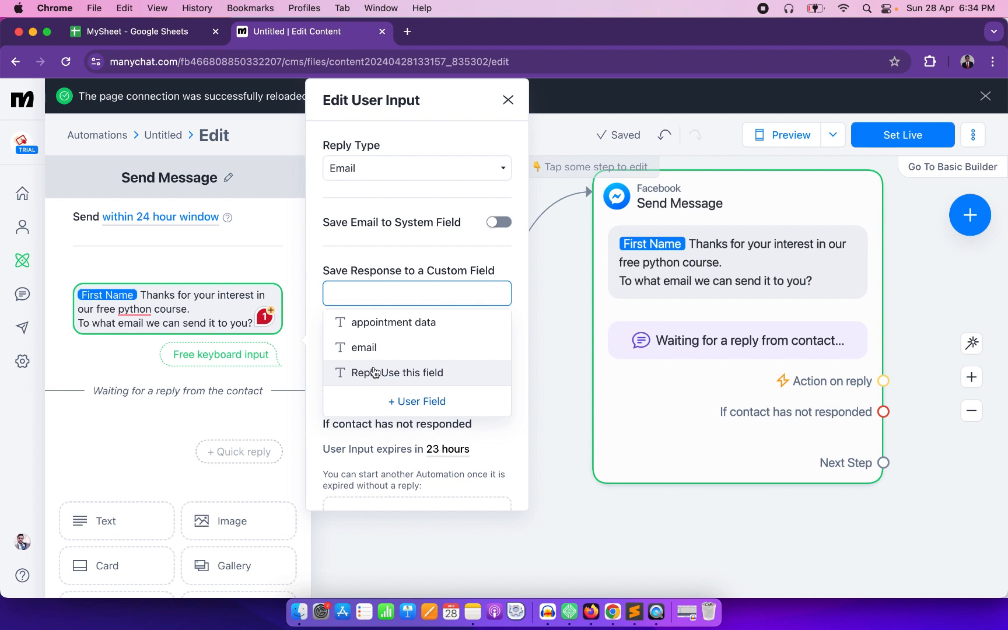
pyautogui.click(362, 356)
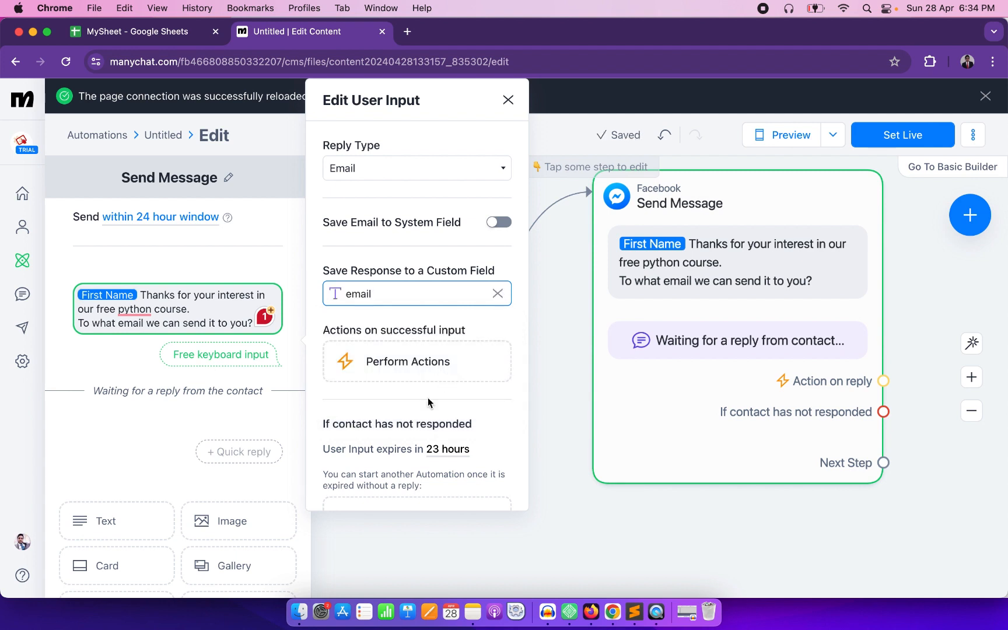
# Step: Clear the "Skip" button text so the question has no skip button, and close the user input settings
pyautogui.scroll(-2, 425, 389)
pyautogui.scroll(-4, 394, 401)
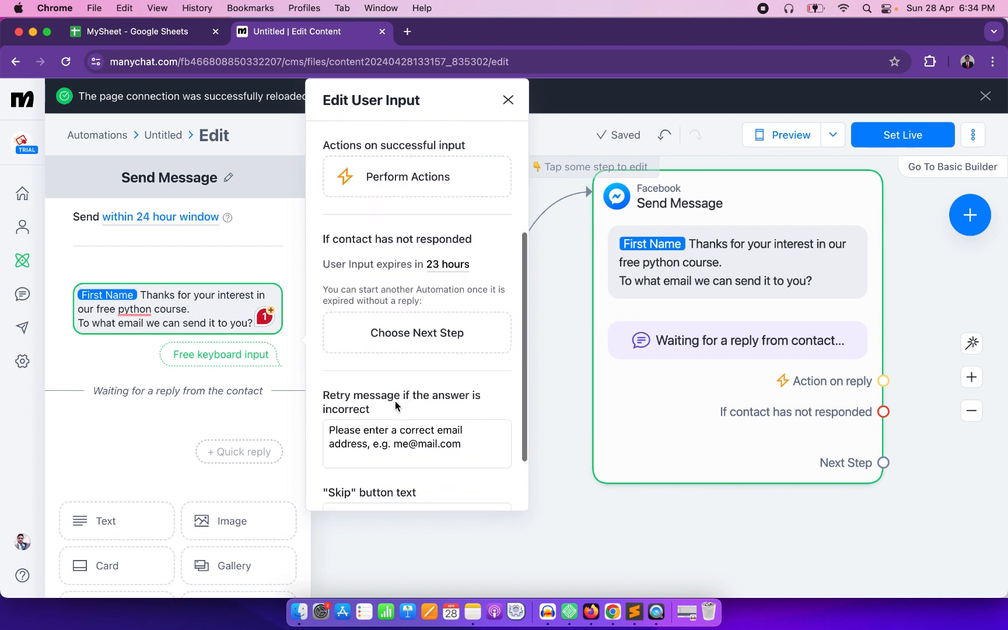
pyautogui.click(354, 438)
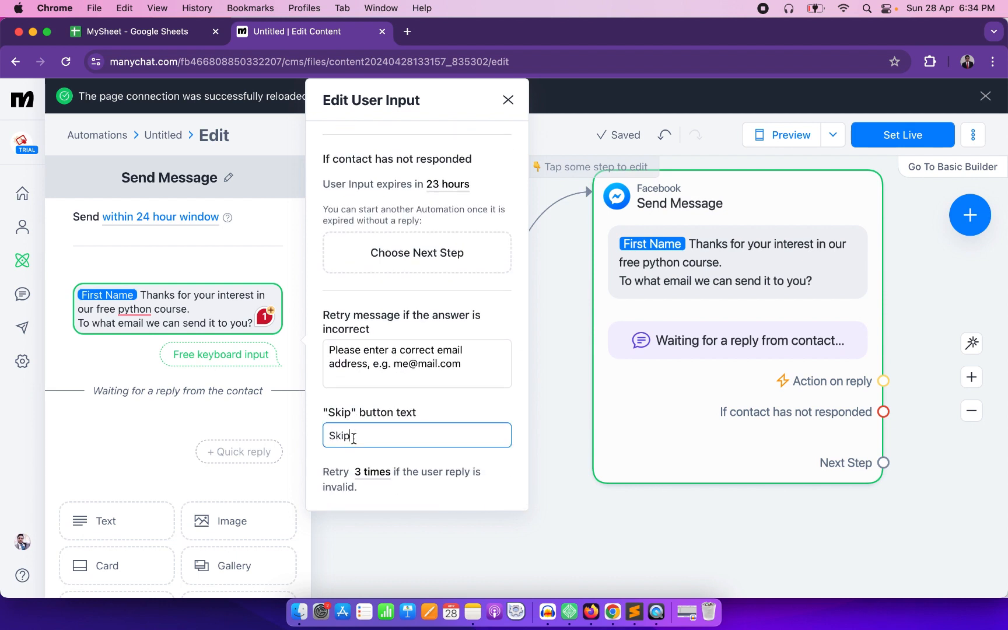
pyautogui.press('BackSpace')
pyautogui.press('BackSpace')
pyautogui.press('BackSpace')
pyautogui.press('BackSpace')
pyautogui.scroll(5, 378, 383)
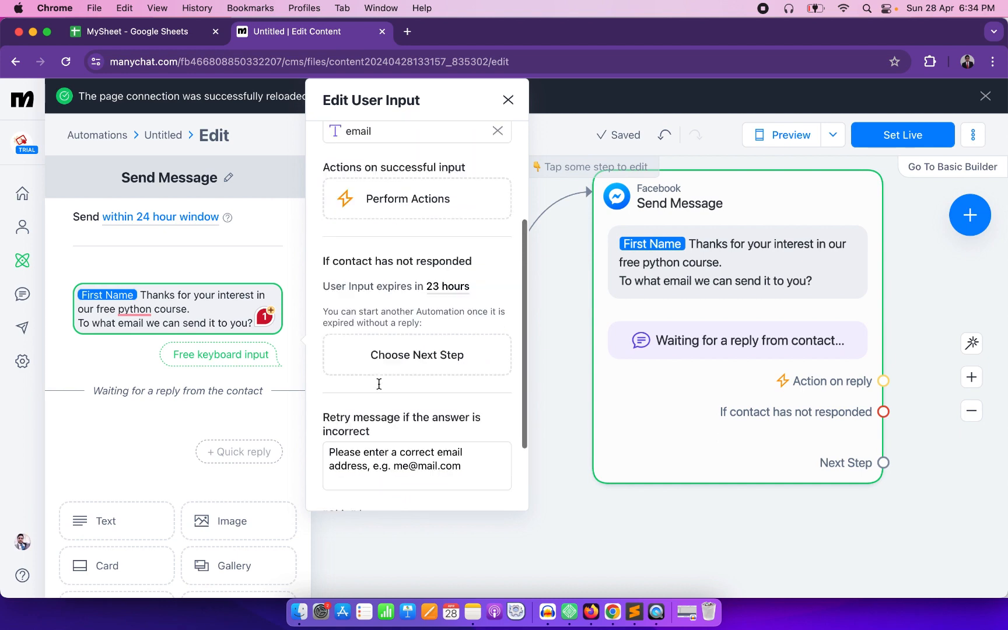
pyautogui.scroll(-5, 378, 382)
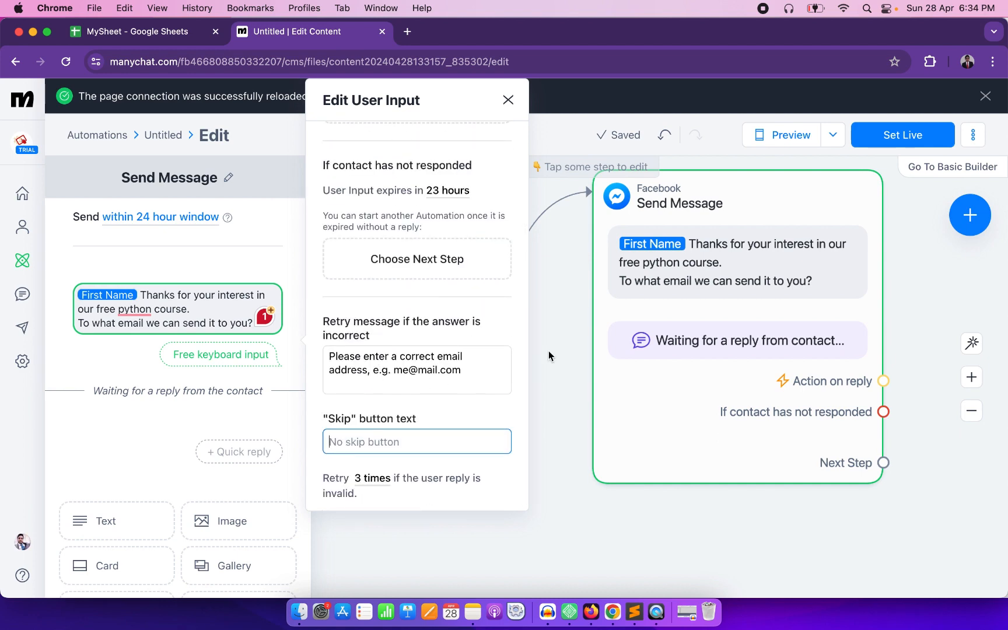
pyautogui.click(552, 318)
pyautogui.moveTo(711, 519); pyautogui.dragTo(338, 494)
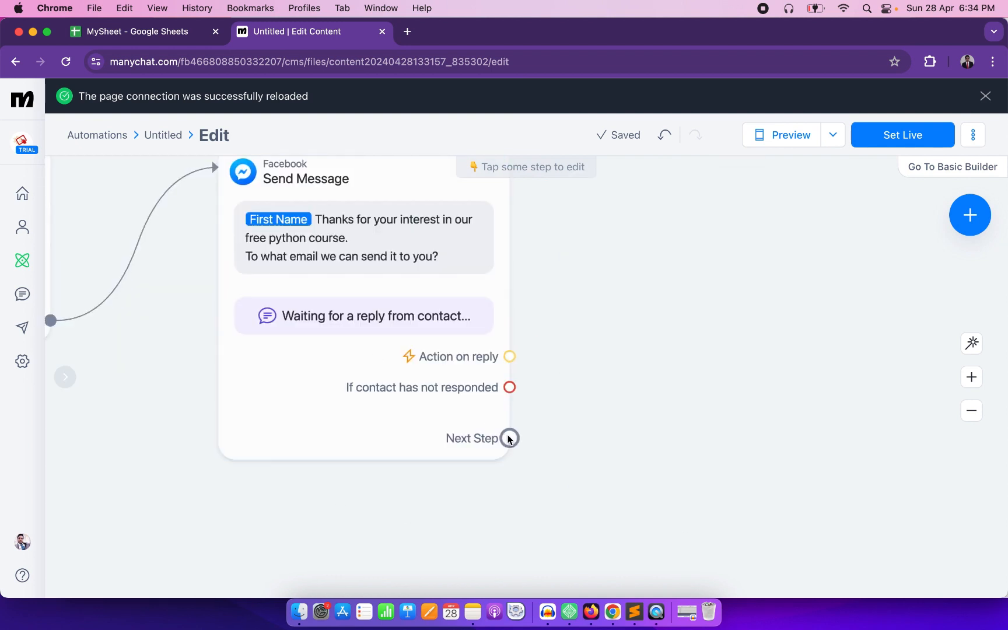
# Step: Add a Messenger message as the next step after the email question, with the first line "Thanks for providing your email."
pyautogui.moveTo(509, 438); pyautogui.dragTo(619, 302)
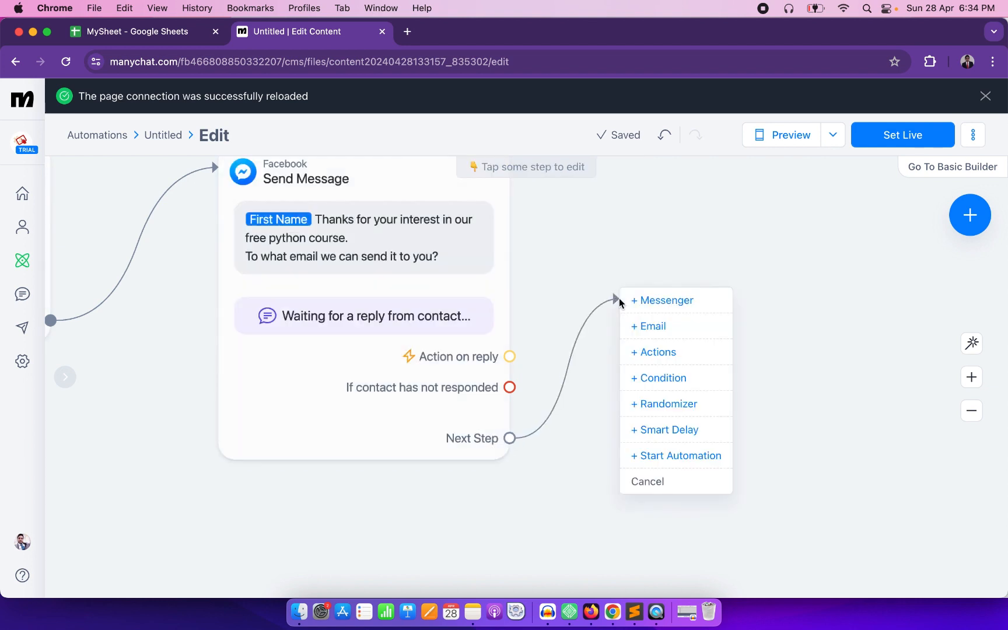
pyautogui.click(667, 301)
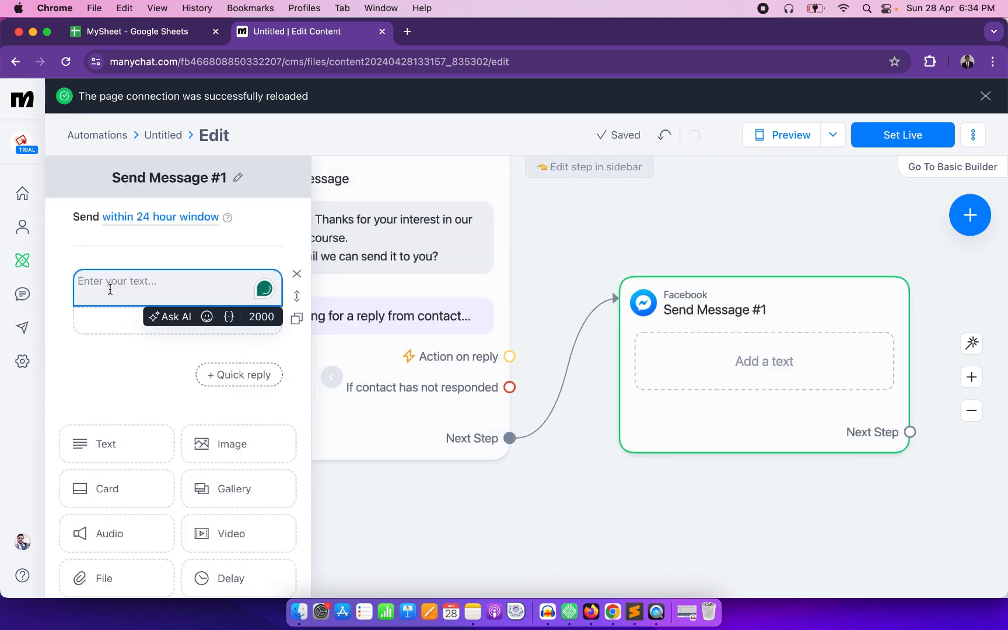
pyautogui.write('Thanks for prov')
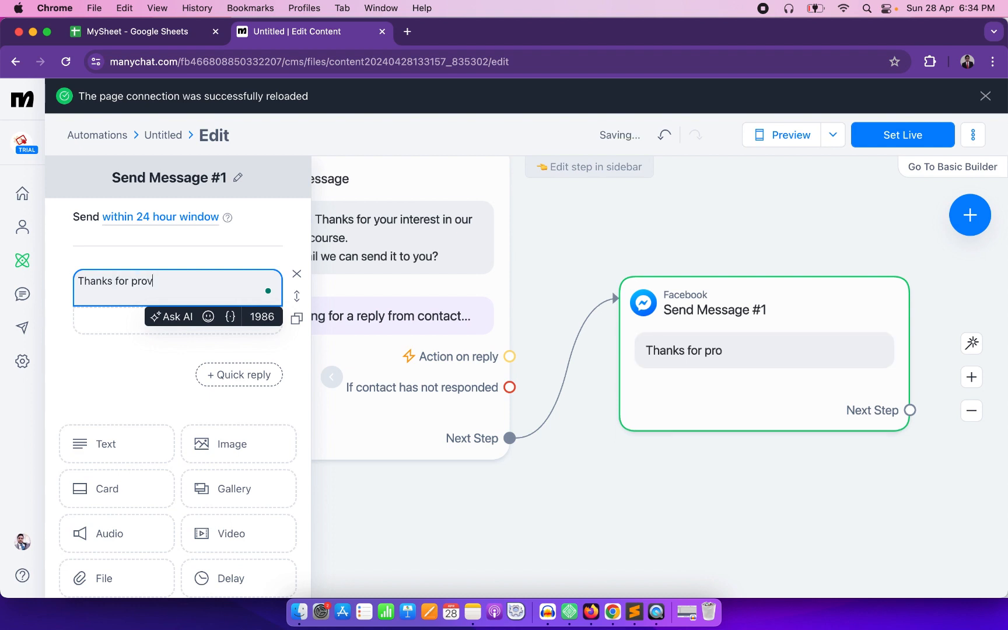
pyautogui.write('iding your em')
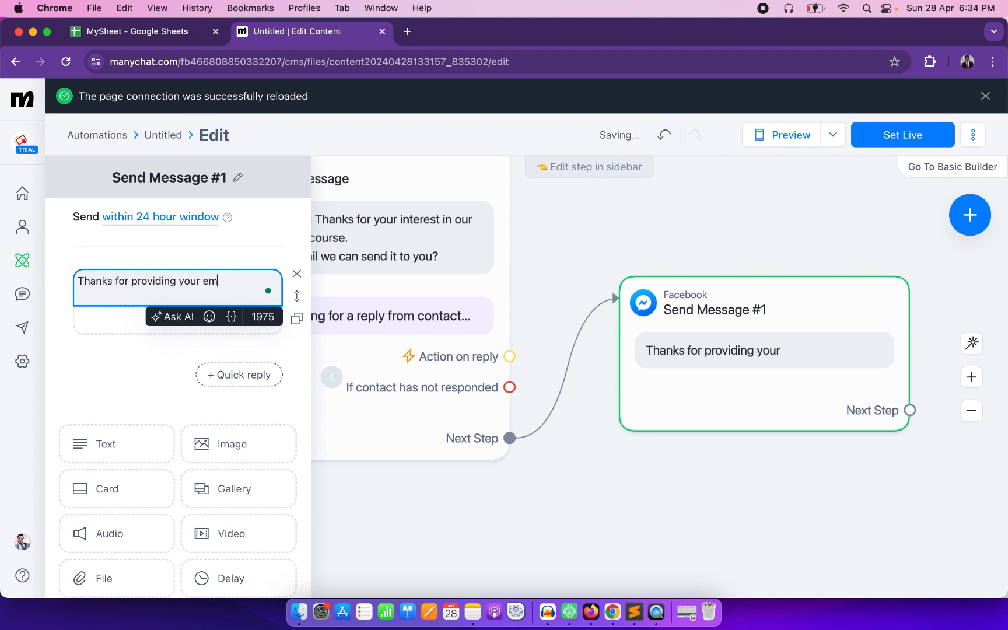
pyautogui.write('ail.')
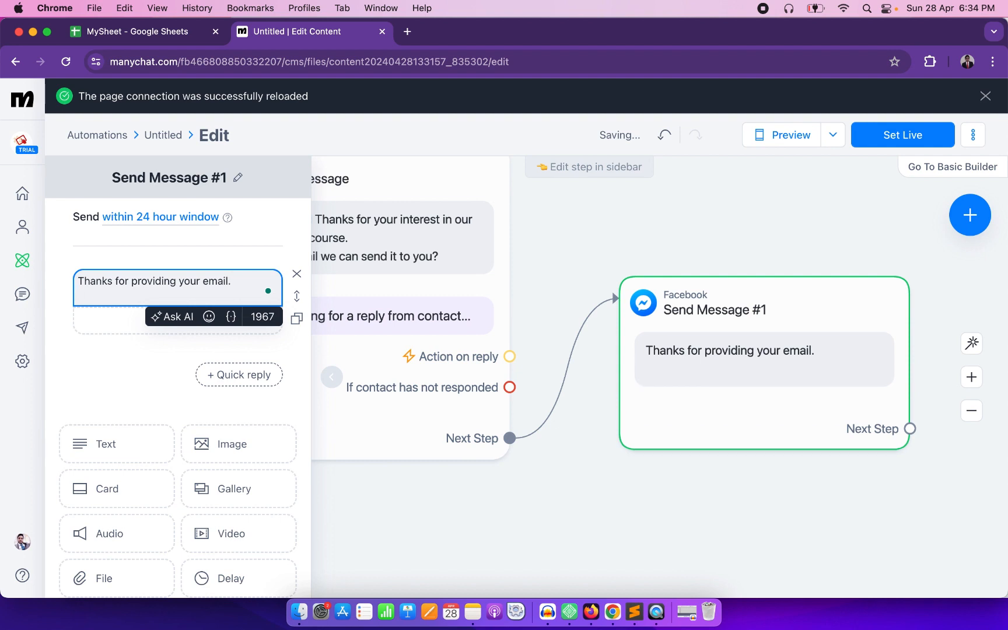
# Step: Add a second line to the message reading "Click the button below to get your free python course."
pyautogui.write('Click the button below to')
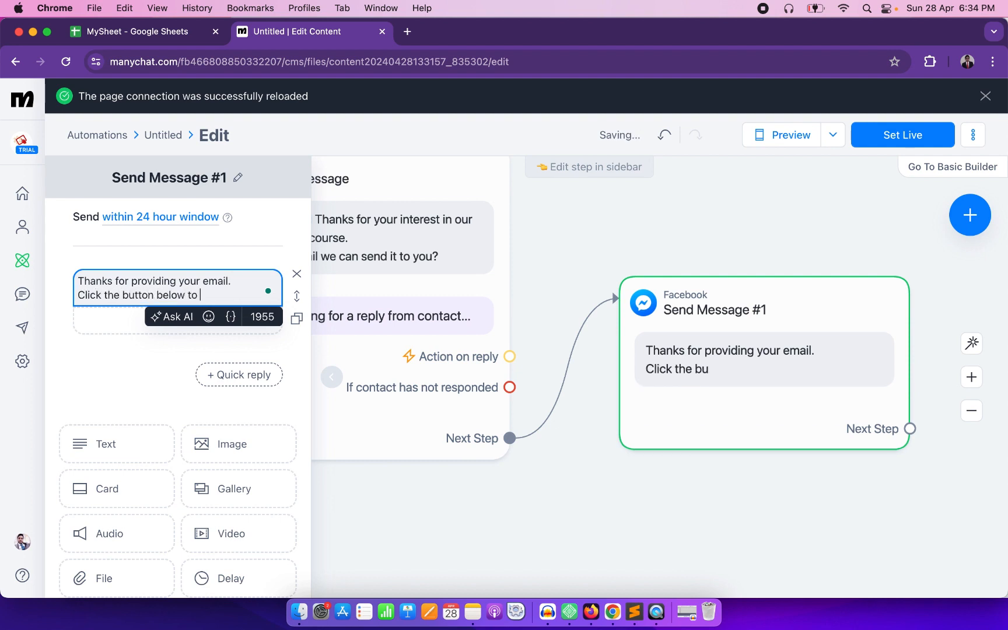
pyautogui.write(' get your. f')
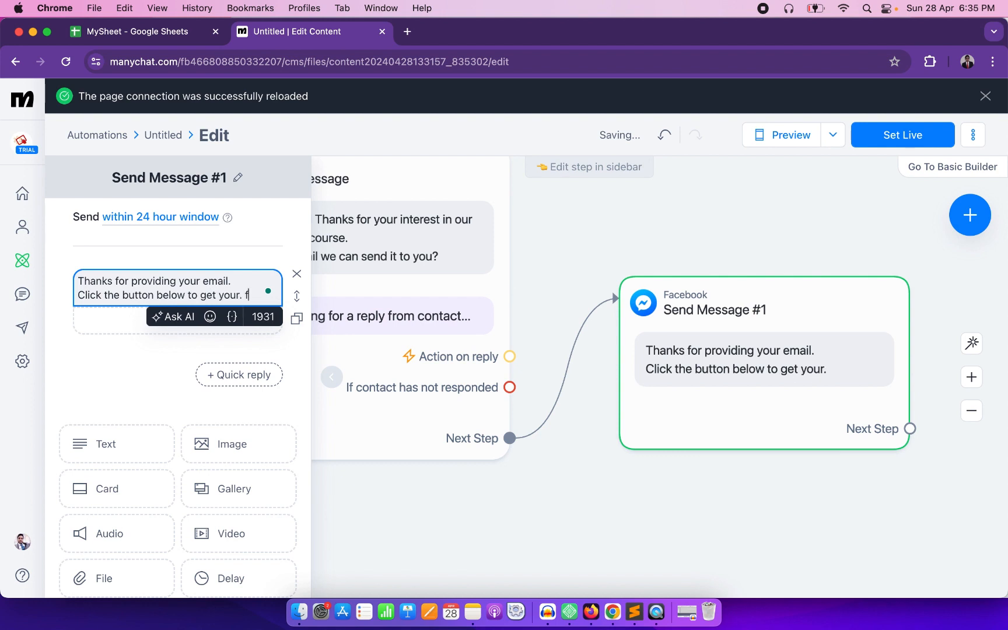
pyautogui.write('ree pyt')
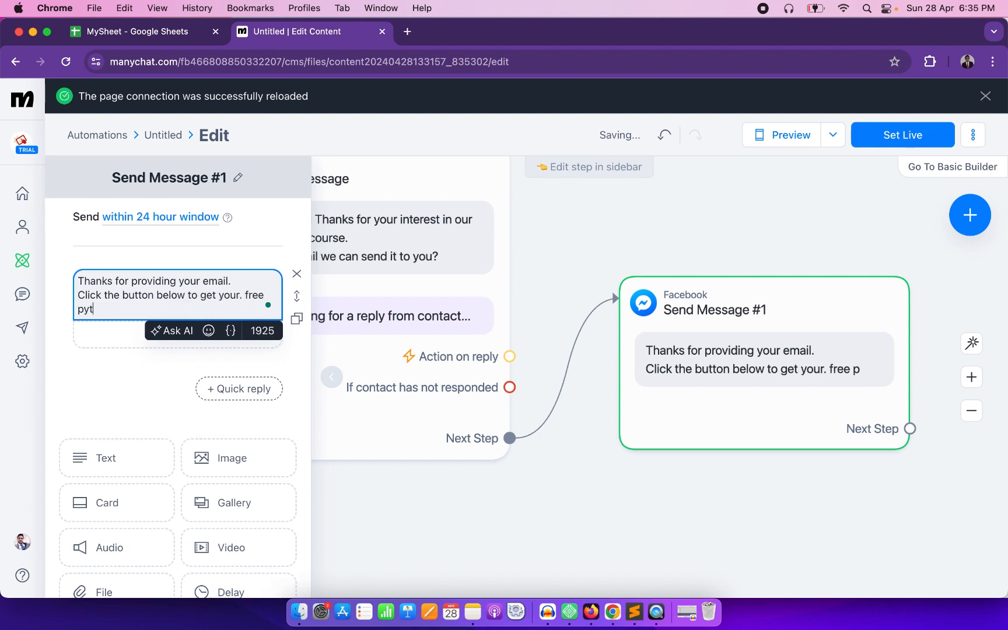
pyautogui.write('hon couur')
pyautogui.press('BackSpace')
pyautogui.press('BackSpace')
pyautogui.press('BackSpace')
pyautogui.write('r')
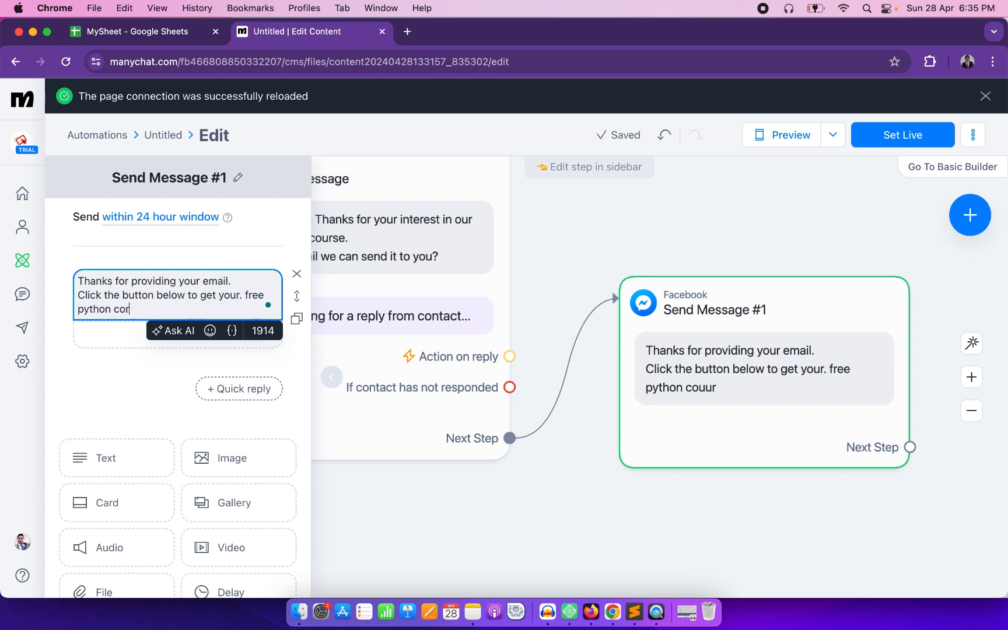
pyautogui.press('BackSpace')
pyautogui.write('urse')
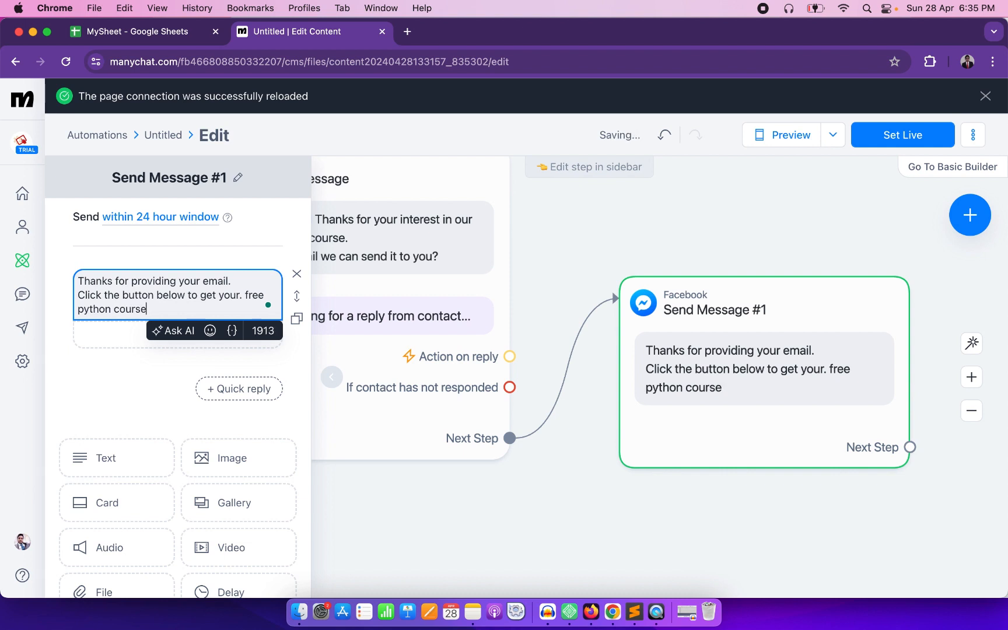
pyautogui.write('.')
pyautogui.click(243, 296)
pyautogui.press('BackSpace')
pyautogui.click(173, 309)
pyautogui.press('Return')
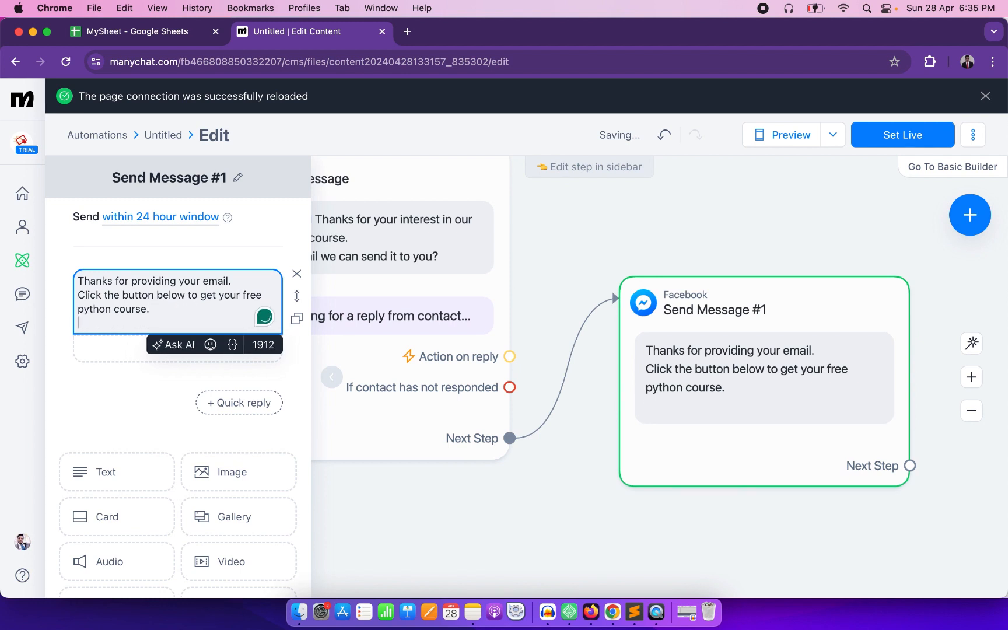
# Step: Insert a downward-pointing hand emoji after "python course." and add a blank line below it
pyautogui.click(168, 308)
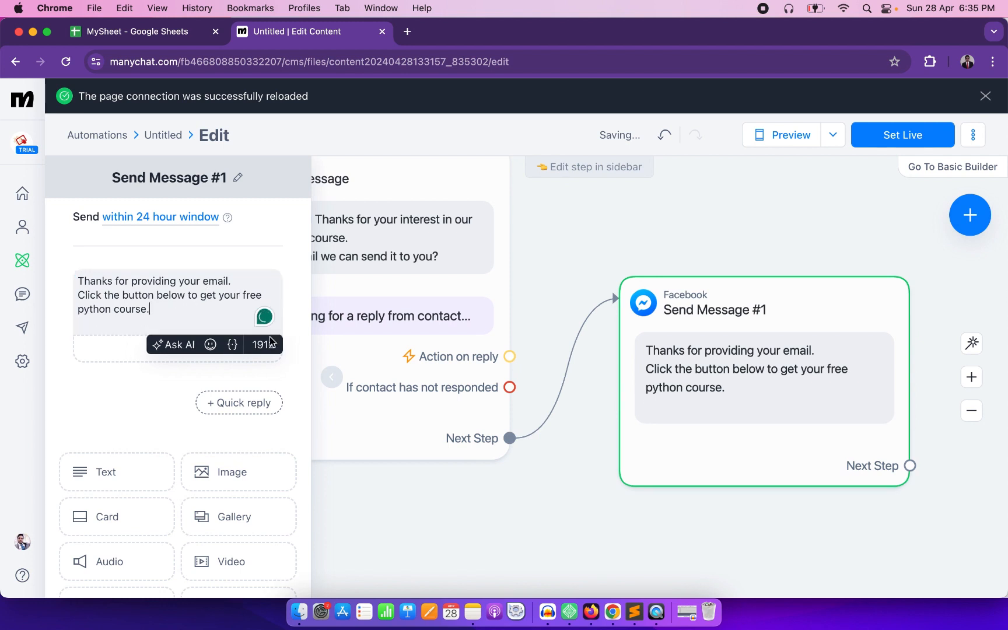
pyautogui.click(210, 345)
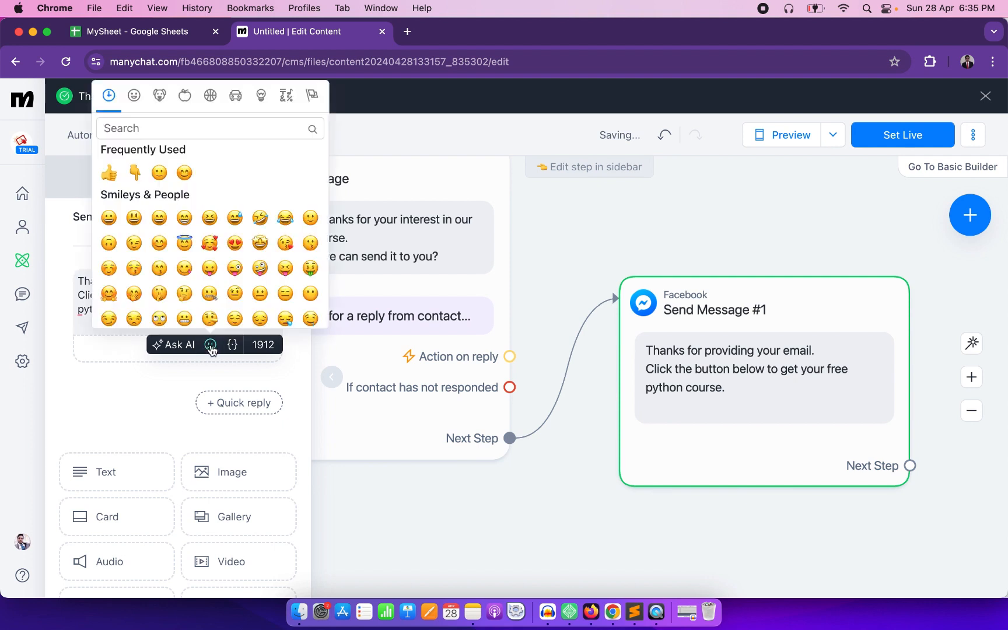
pyautogui.click(135, 172)
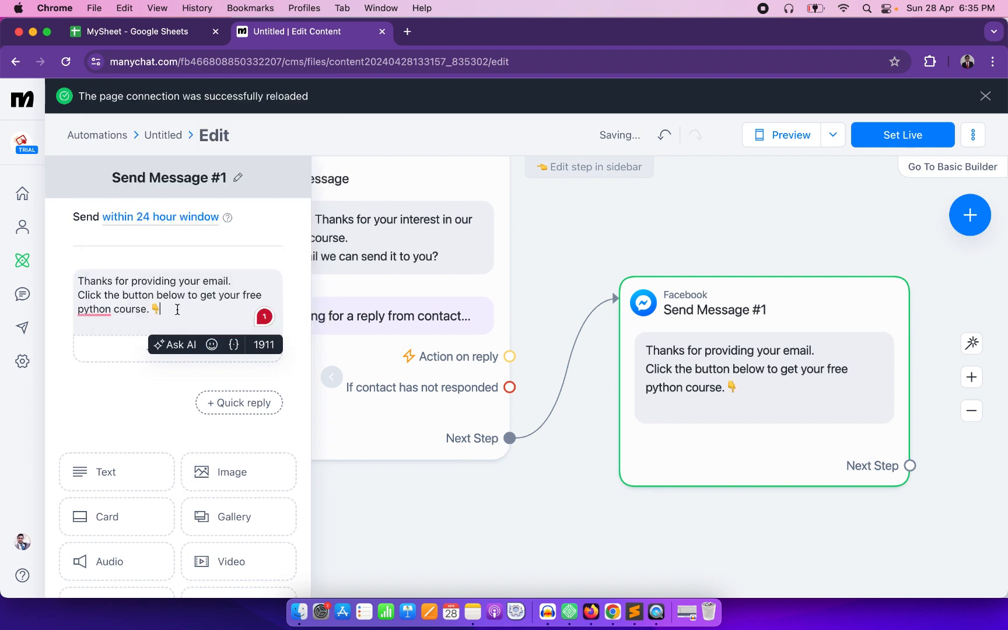
pyautogui.press('Return')
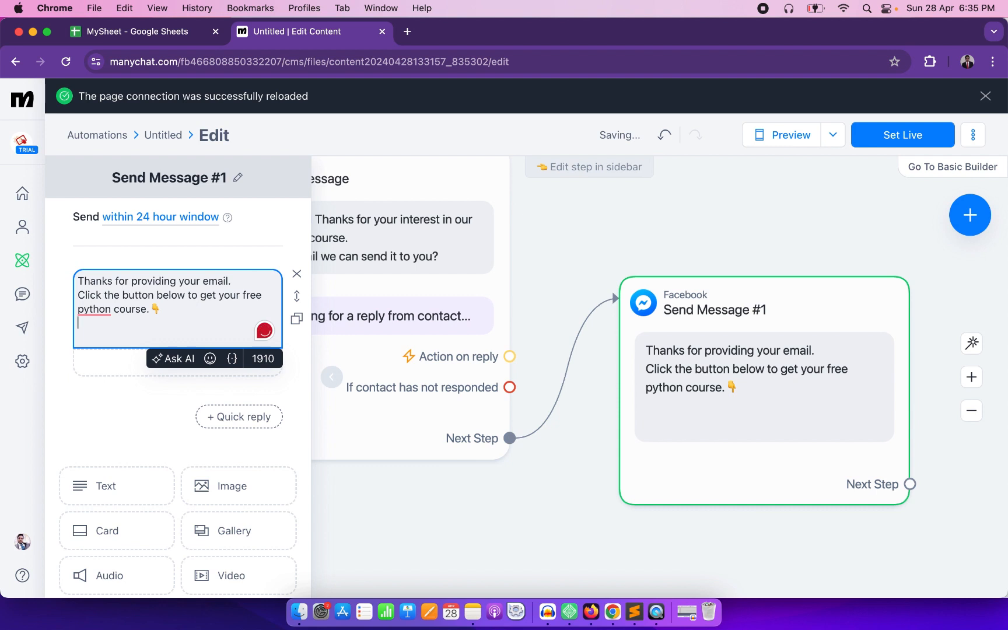
# Step: Add a button titled "Get Course" below the message text
pyautogui.click(173, 410)
pyautogui.click(183, 359)
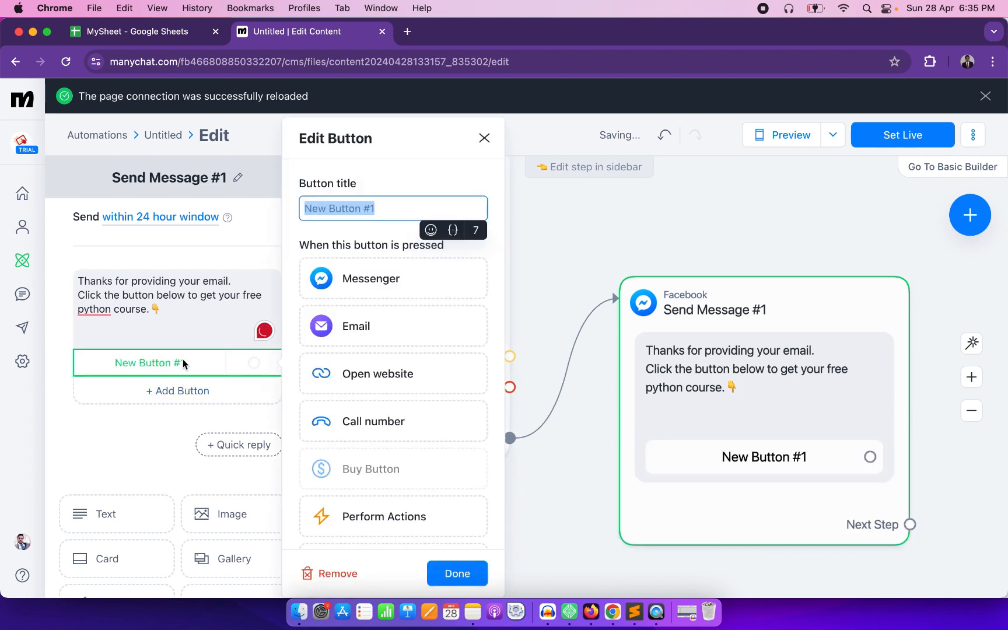
pyautogui.write('Ge')
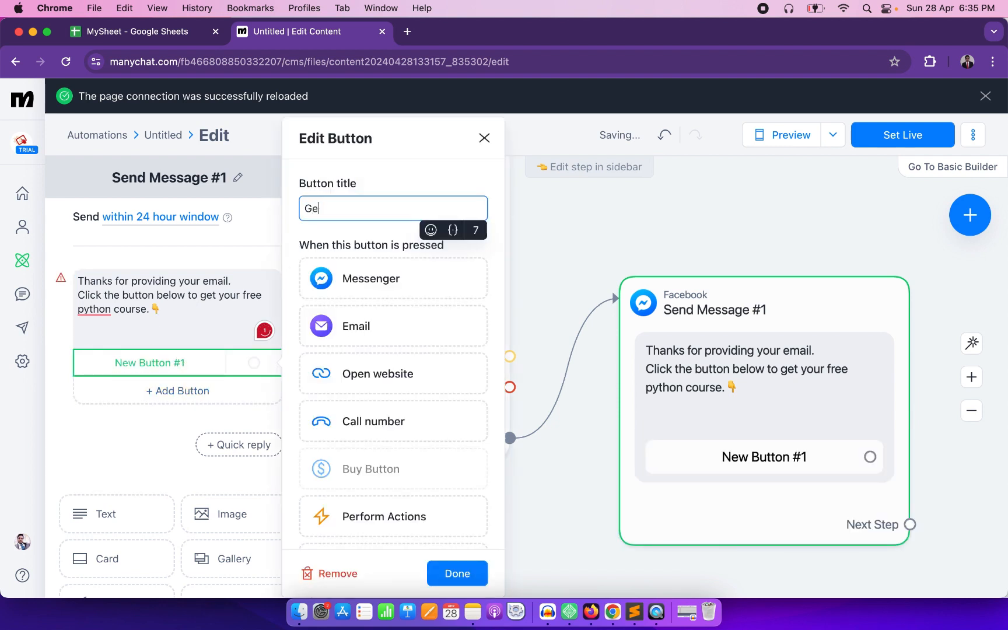
pyautogui.write('t Couurs')
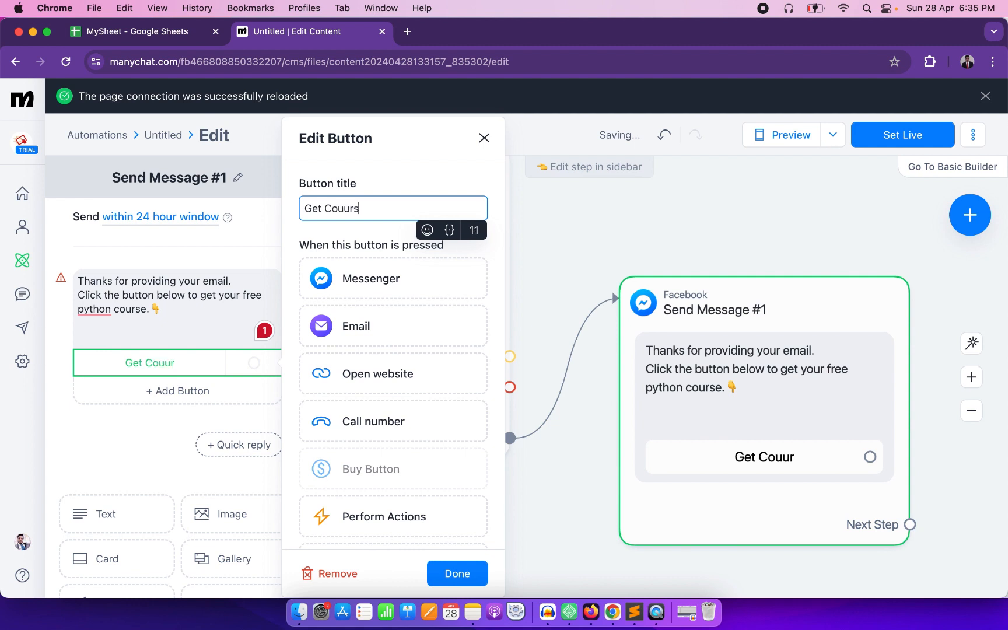
pyautogui.press('BackSpace')
pyautogui.press('BackSpace')
pyautogui.press('BackSpace')
pyautogui.write('rse')
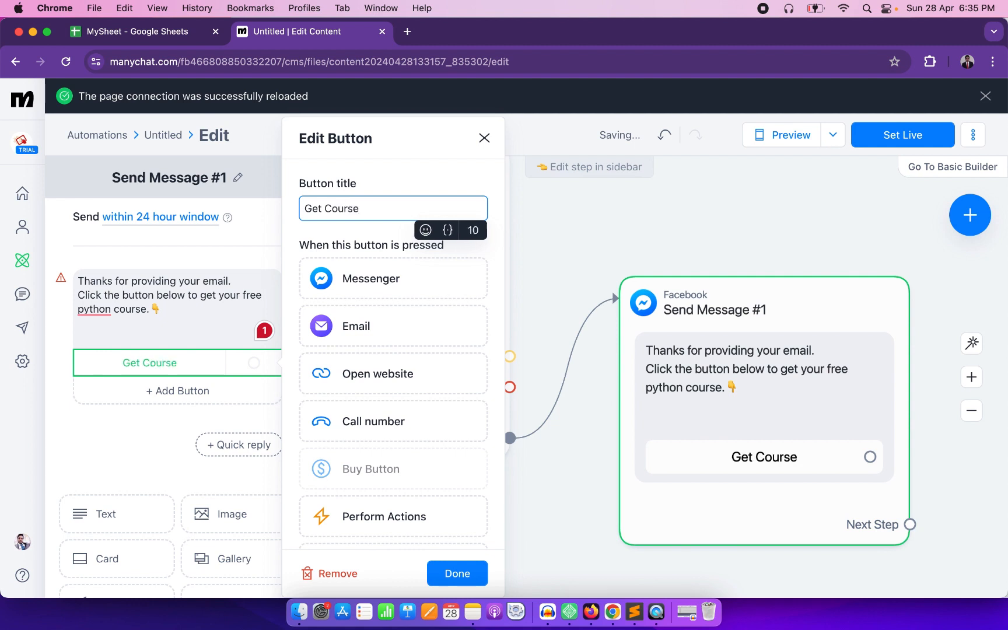
pyautogui.click(278, 262)
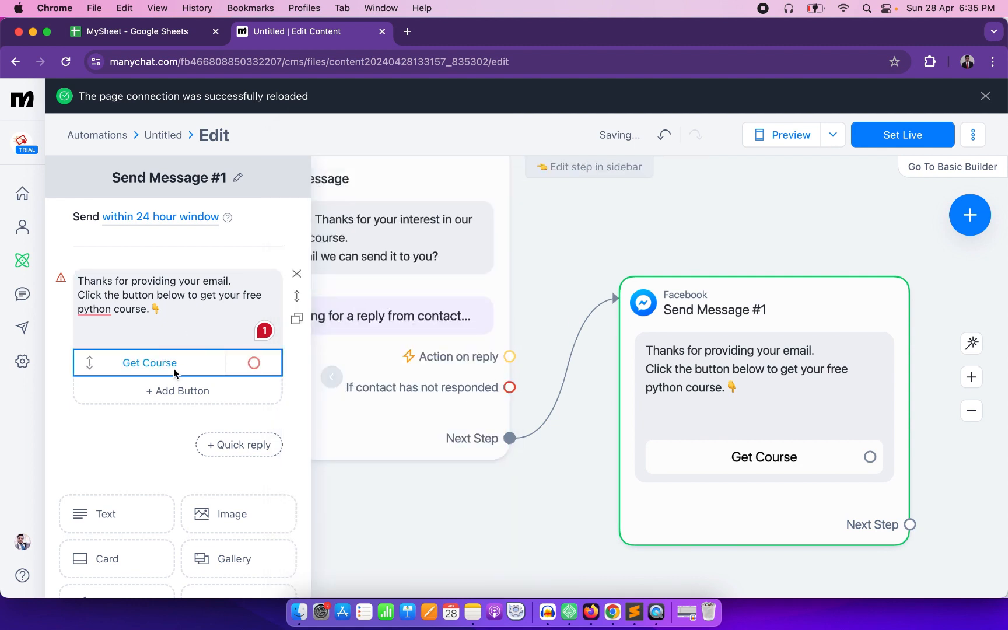
# Step: With the Get Course button's settings open, load the course author's website in a new browser tab and copy its home page address
pyautogui.click(198, 367)
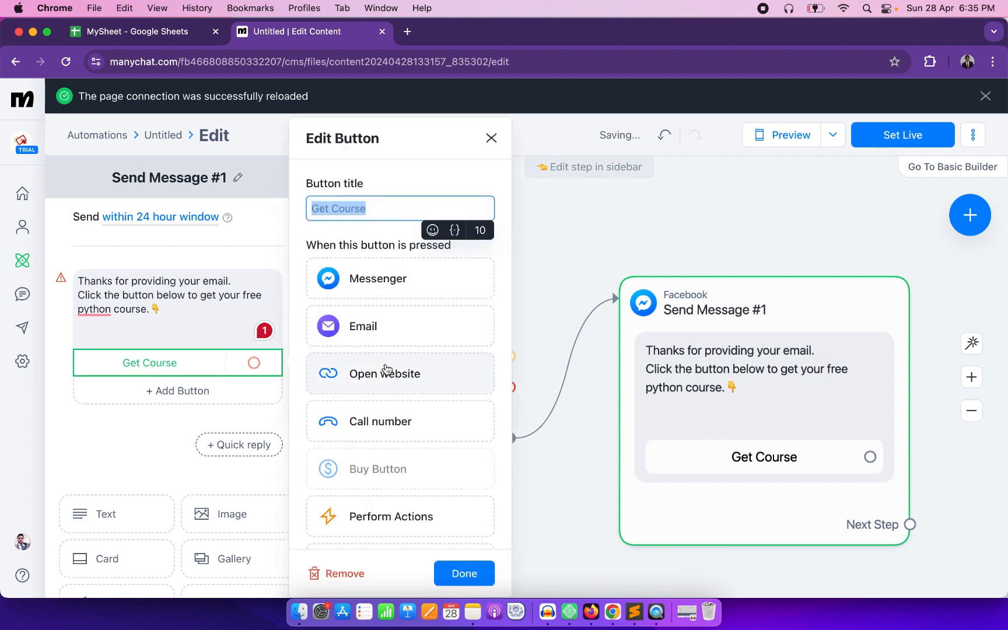
pyautogui.click(407, 32)
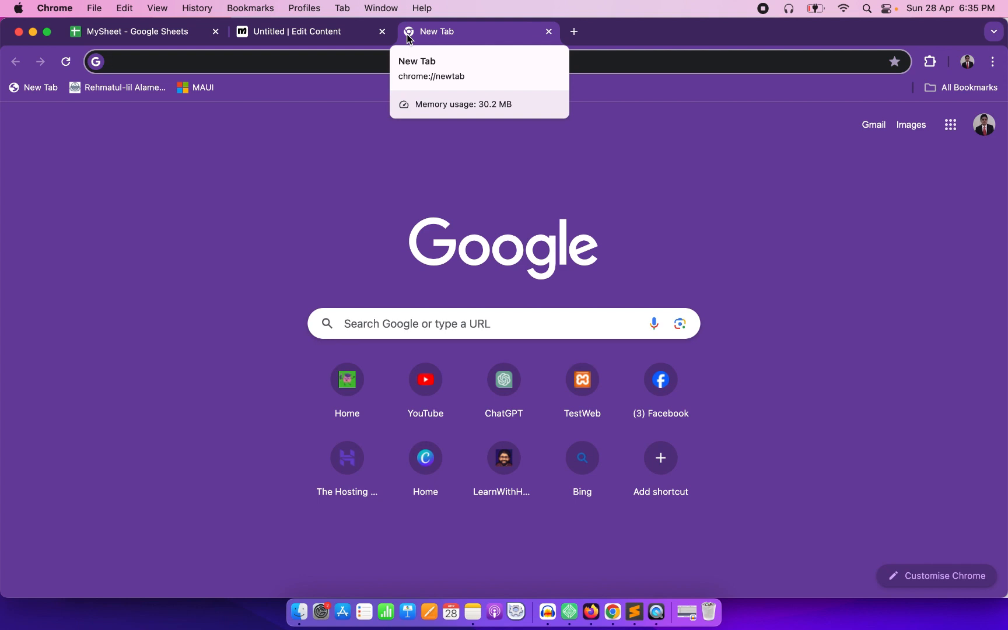
pyautogui.write('lear')
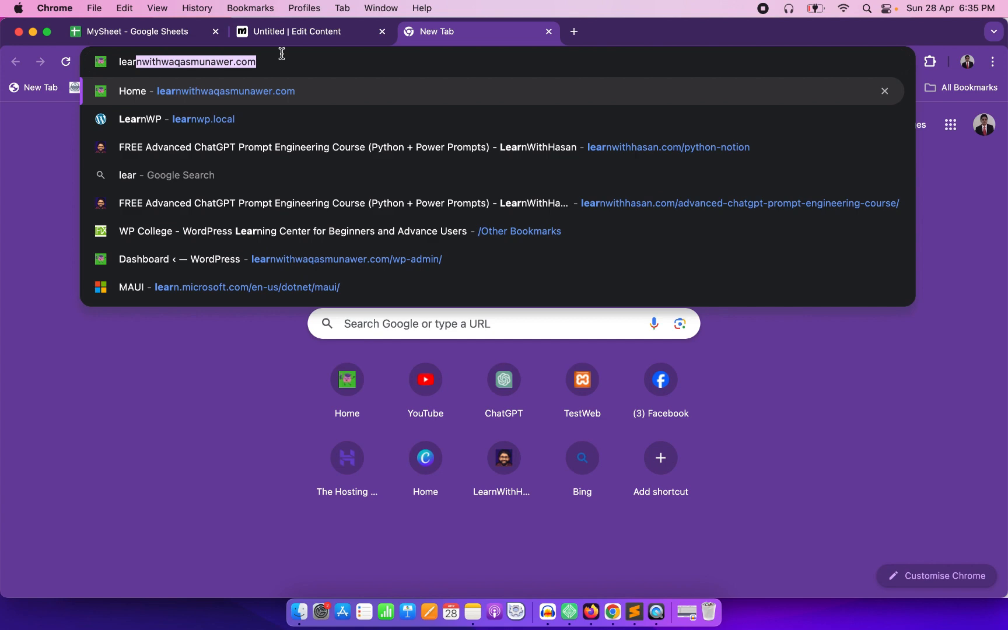
pyautogui.press('Return')
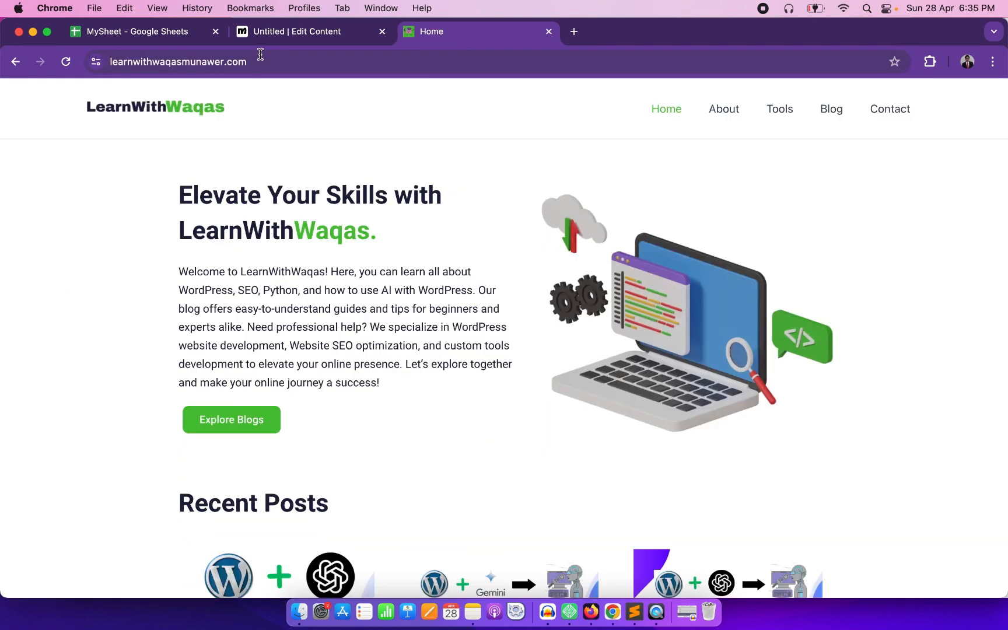
pyautogui.click(260, 59)
pyautogui.press('super+c')
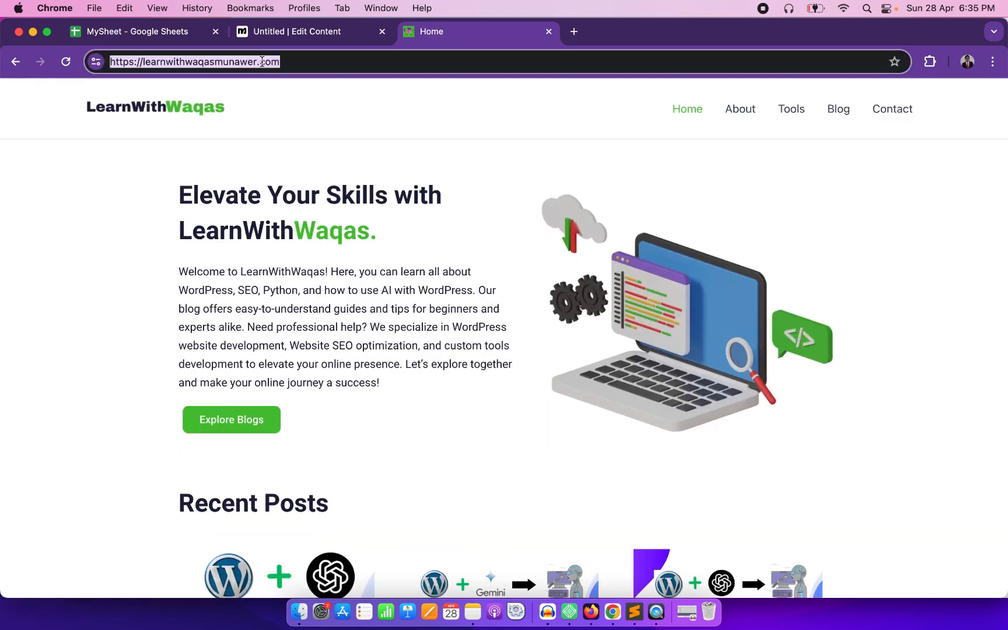
# Step: Back in Manychat, make the Get Course button open a website, using the copied home page address as its URL
pyautogui.click(296, 33)
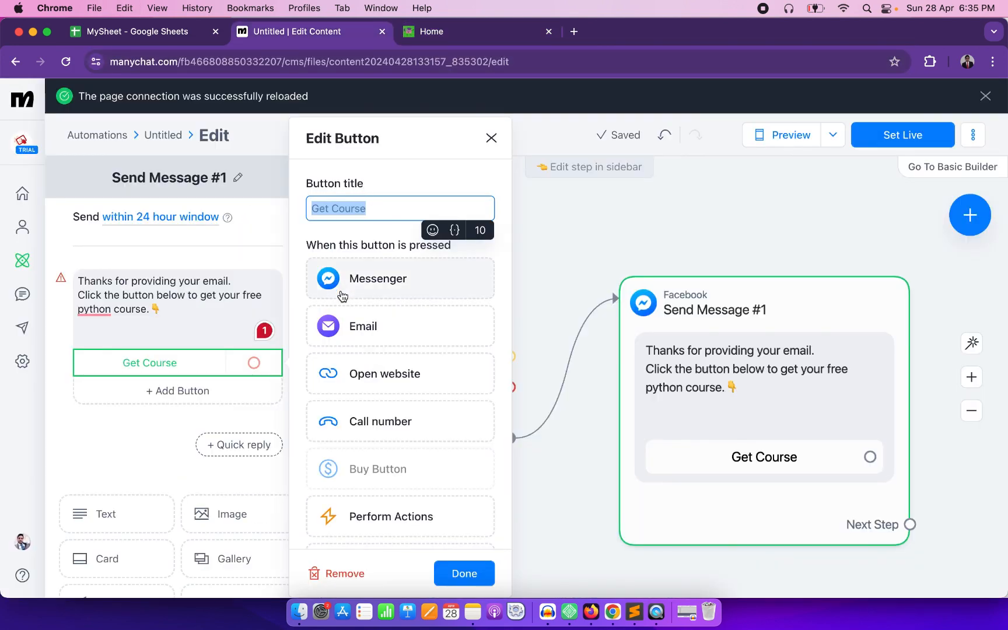
pyautogui.click(371, 370)
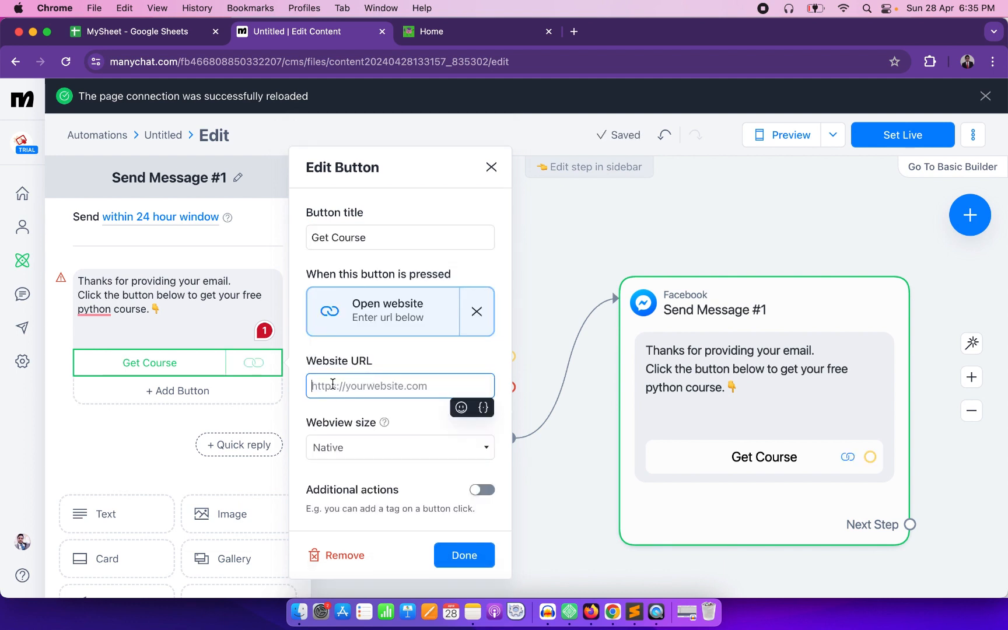
pyautogui.press('super+v')
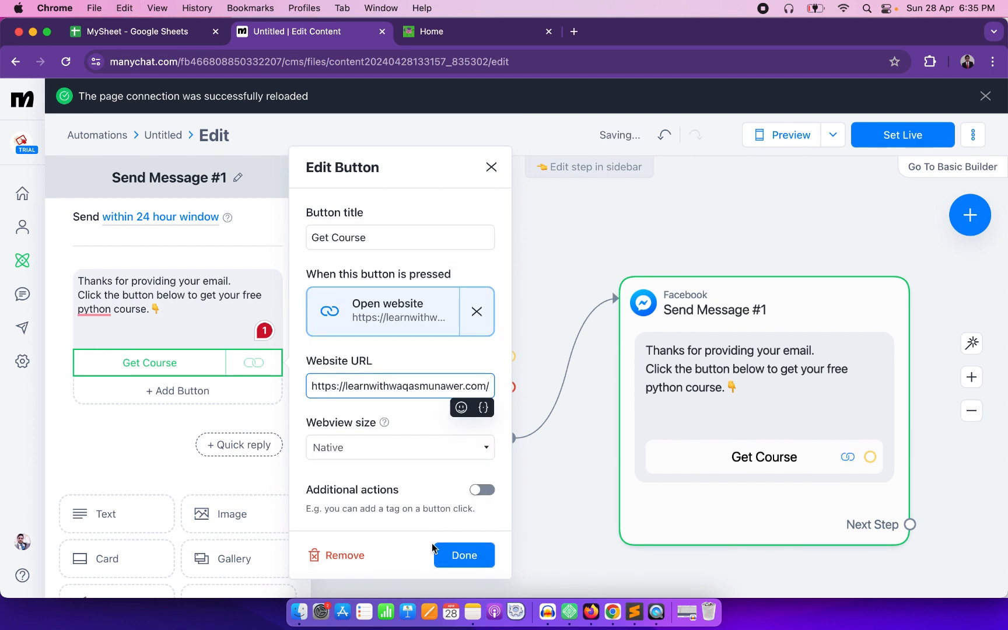
pyautogui.click(464, 555)
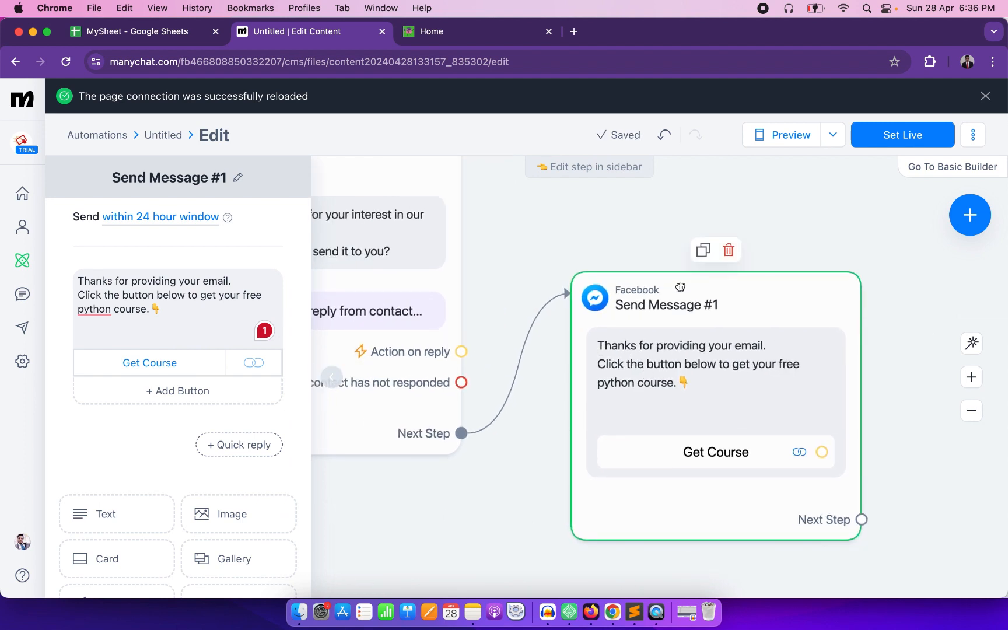
# Step: Reposition the thank-you message block on the canvas and start a new connection from the question's "Action on reply" output
pyautogui.moveTo(668, 277); pyautogui.dragTo(716, 310)
pyautogui.moveTo(460, 355); pyautogui.dragTo(550, 256)
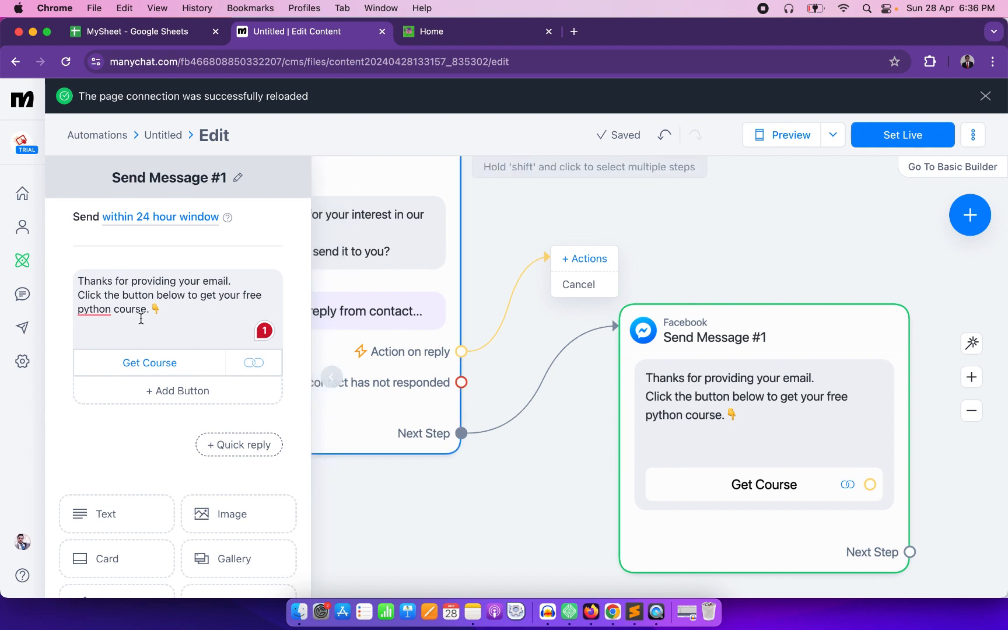
# Step: Open the account's integration settings and examine which third-party services can be connected, such as Google Sheets
pyautogui.click(22, 362)
pyautogui.scroll(-5, 140, 449)
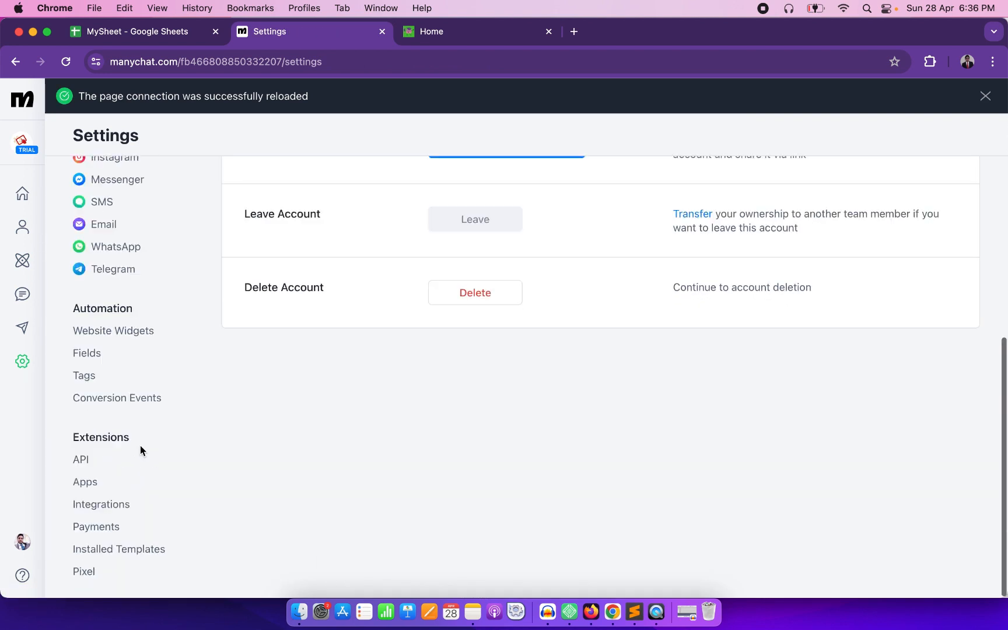
pyautogui.click(111, 509)
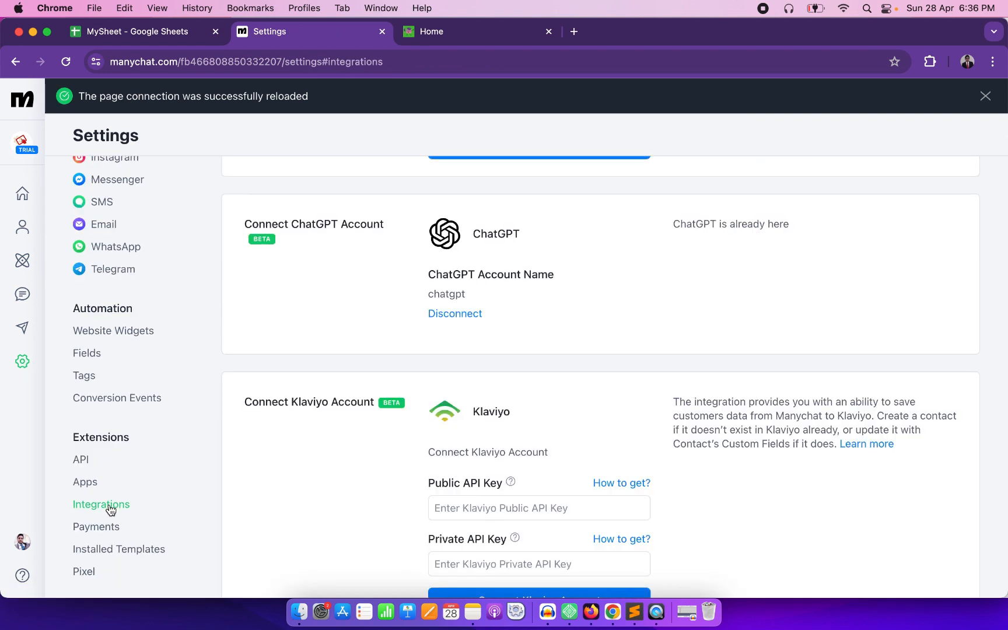
pyautogui.scroll(5, 630, 346)
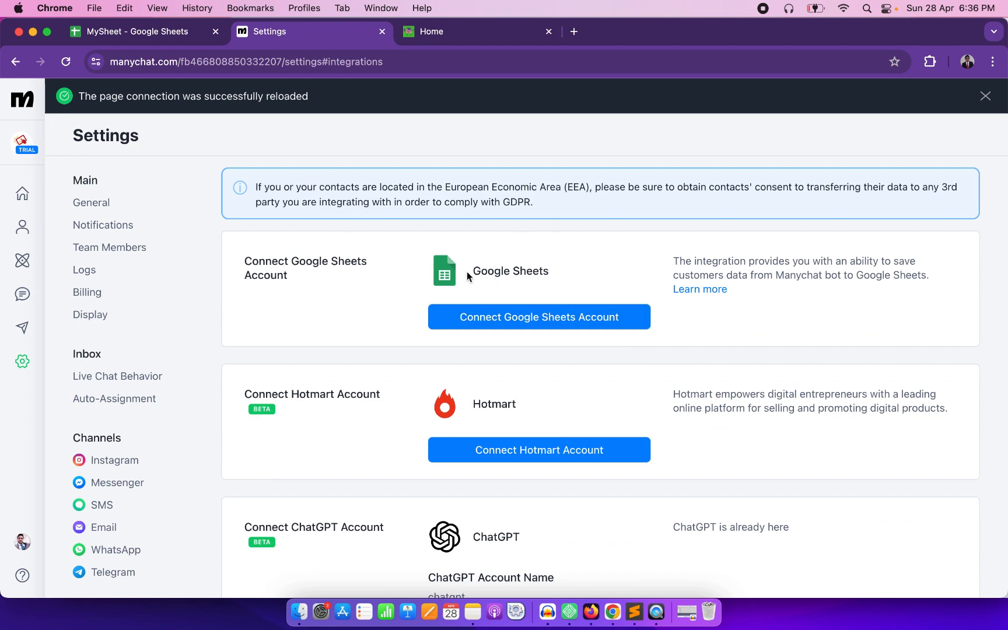
pyautogui.scroll(-6, 529, 372)
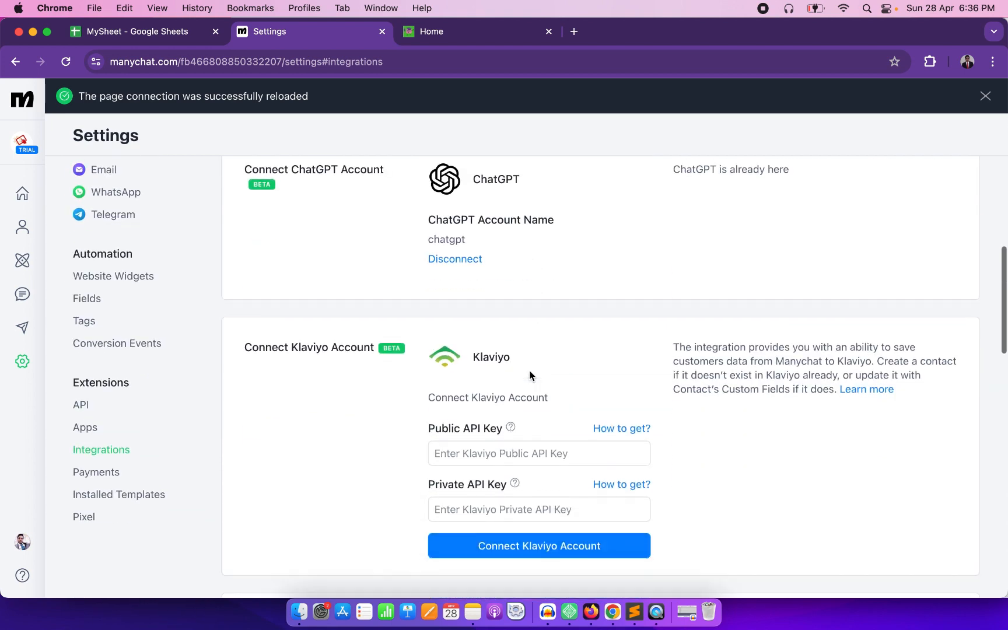
pyautogui.scroll(-6, 529, 370)
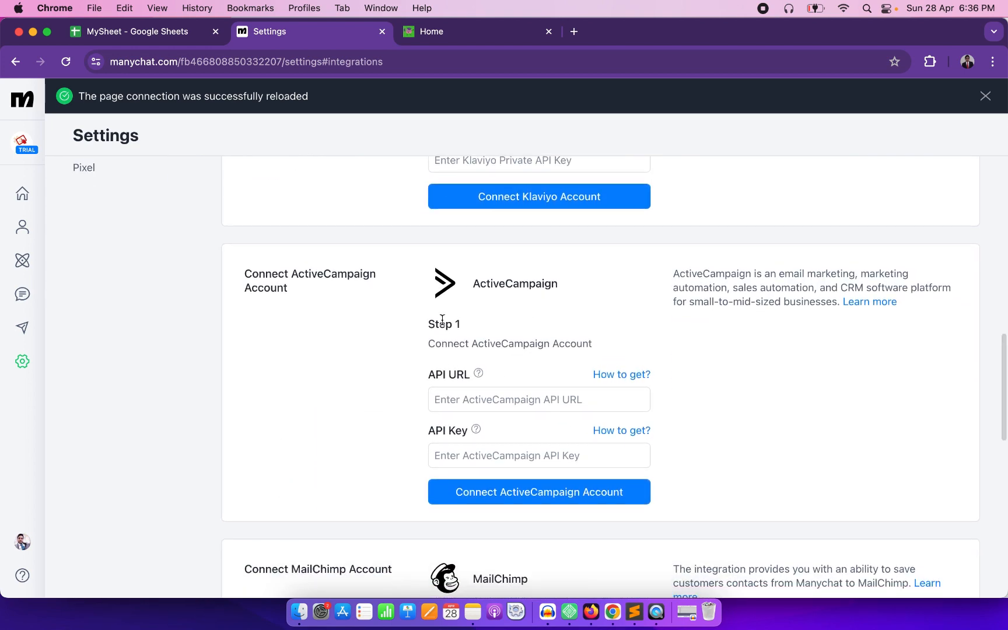
# Step: Connect a Google Sheets account to Manychat, signing in with the TechCraft Global Google account and allowing access to Drive files and spreadsheets
pyautogui.scroll(-3, 442, 320)
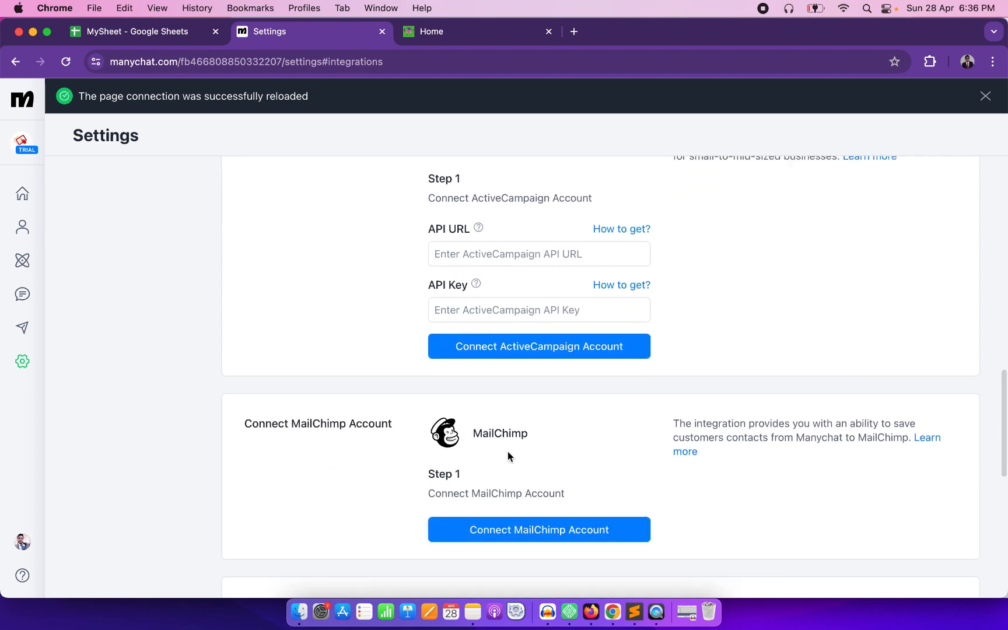
pyautogui.scroll(6, 517, 423)
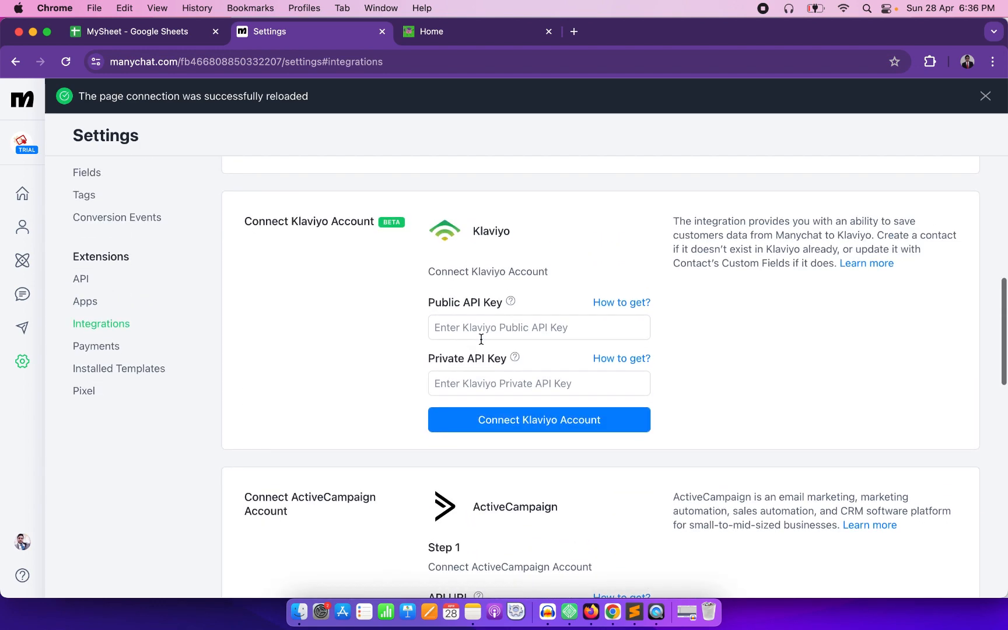
pyautogui.scroll(8, 481, 338)
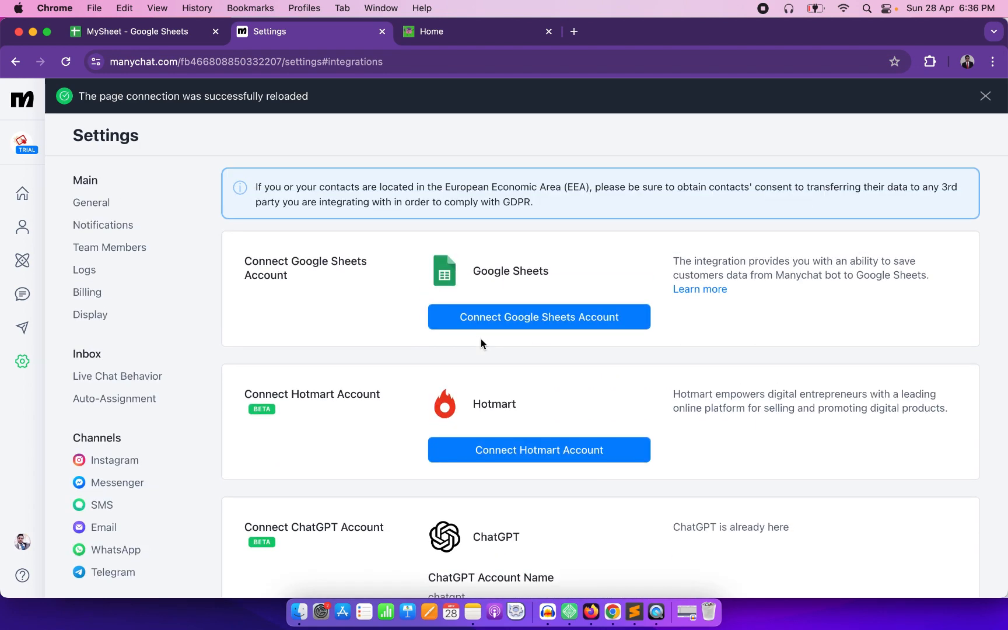
pyautogui.click(512, 325)
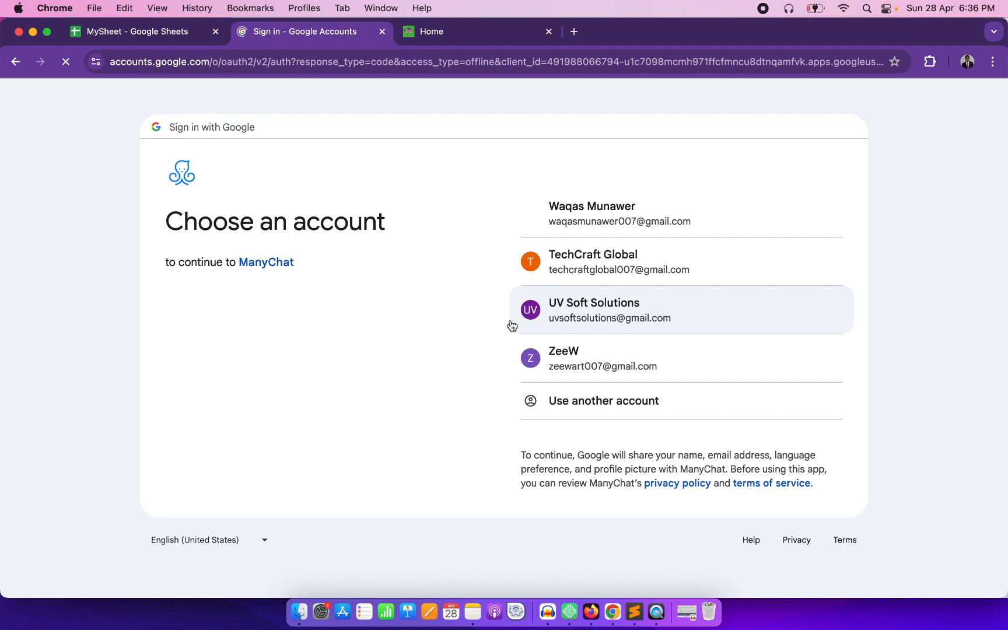
pyautogui.click(586, 260)
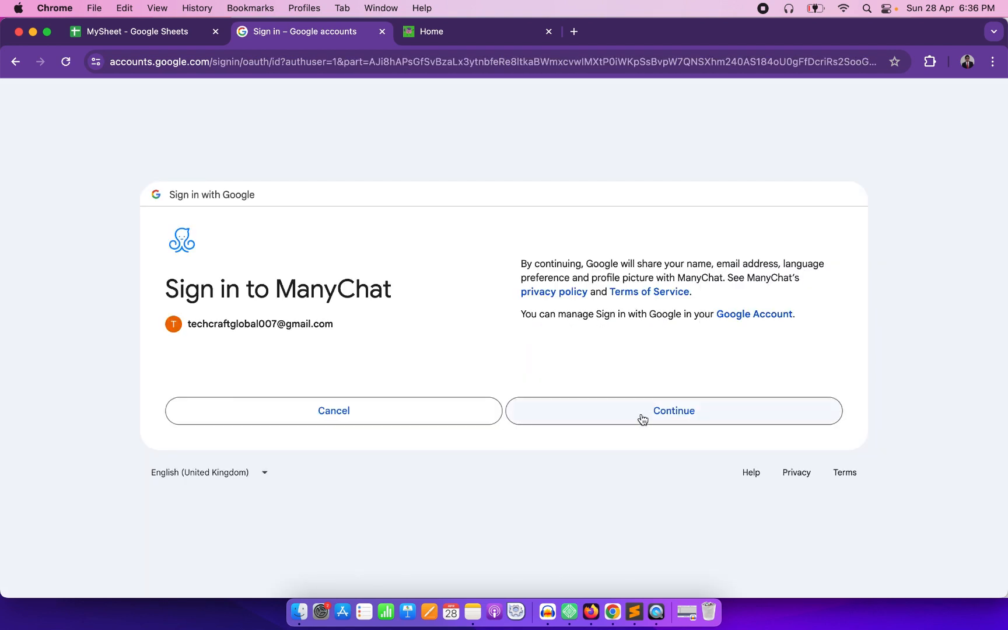
pyautogui.click(642, 420)
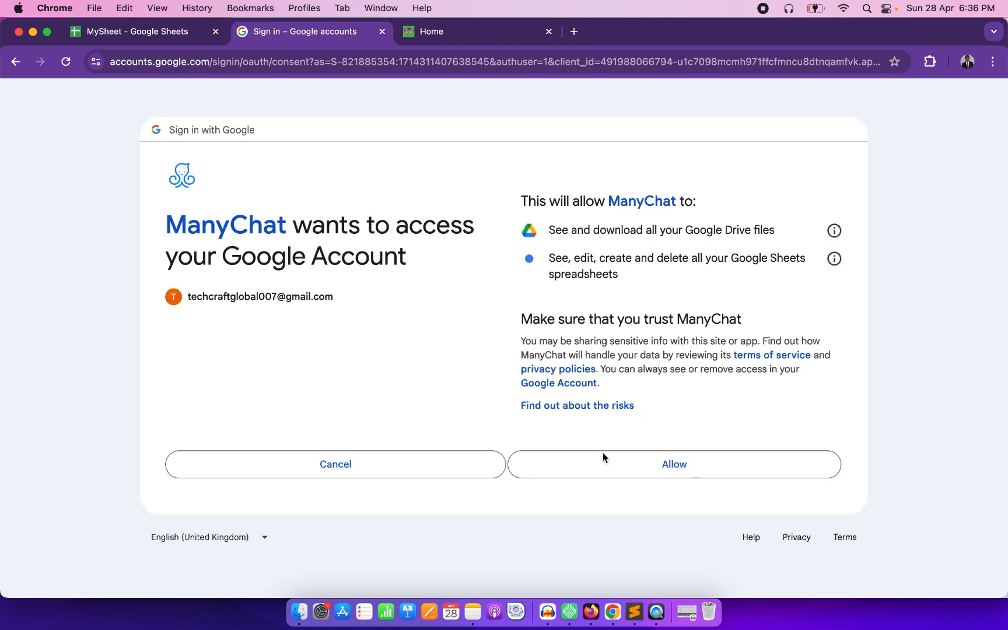
pyautogui.click(630, 465)
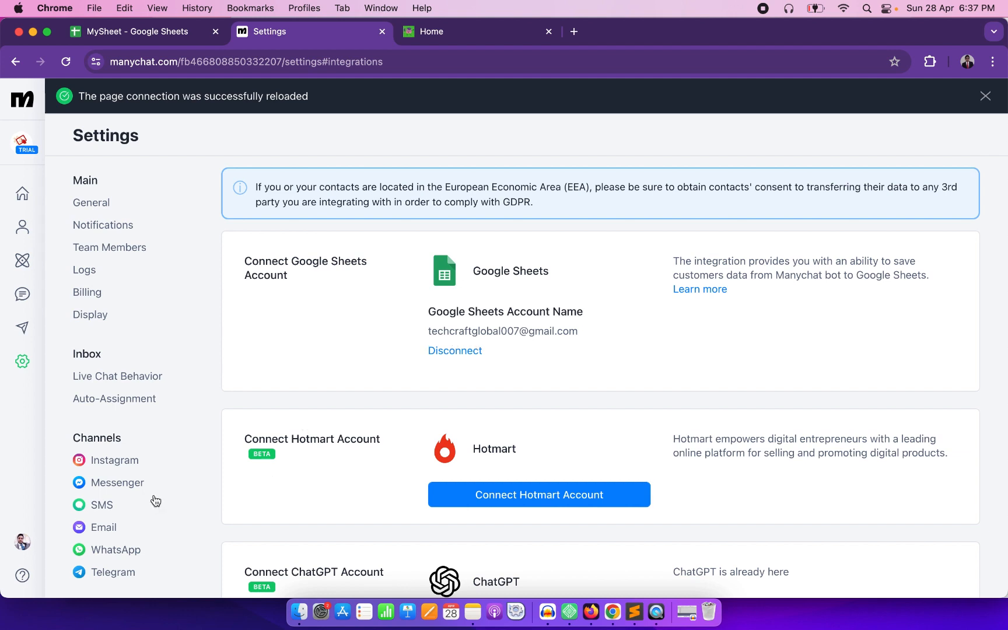
# Step: Reopen the Untitled automation and connect the question's "Action on reply" output to a new Actions block above the thank-you message
pyautogui.click(20, 269)
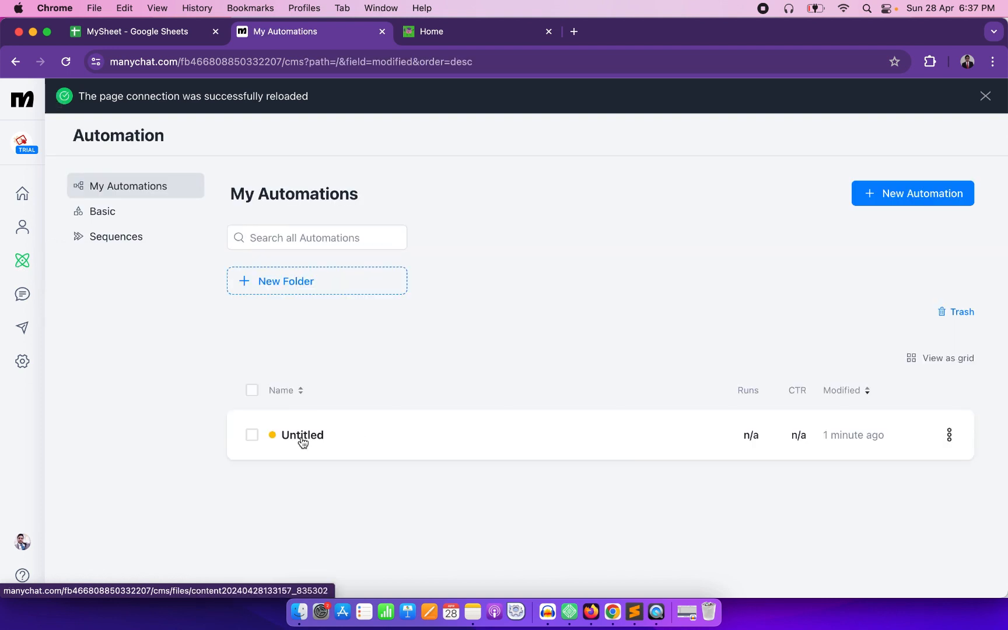
pyautogui.click(302, 437)
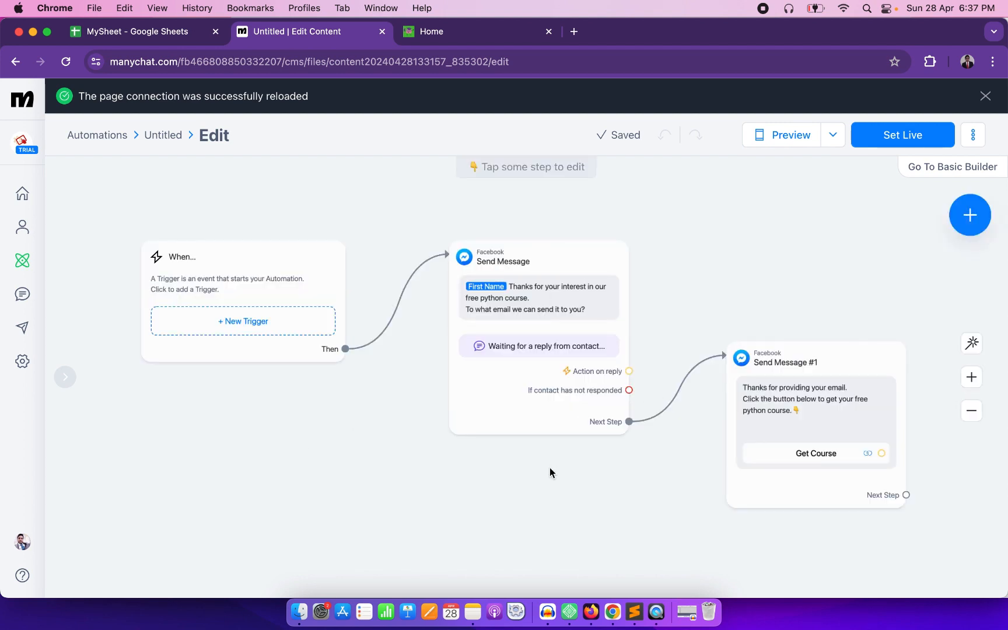
pyautogui.moveTo(550, 472); pyautogui.dragTo(430, 475)
pyautogui.moveTo(493, 378); pyautogui.dragTo(564, 287)
pyautogui.click(611, 287)
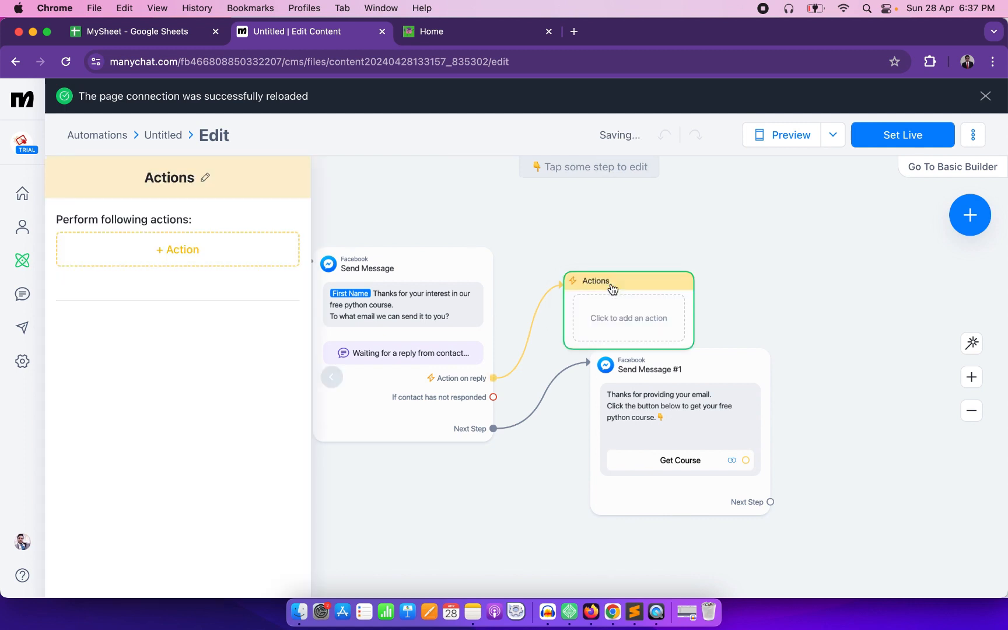
# Step: Add a Google Sheets "Insert row" action to the new Actions block
pyautogui.click(178, 245)
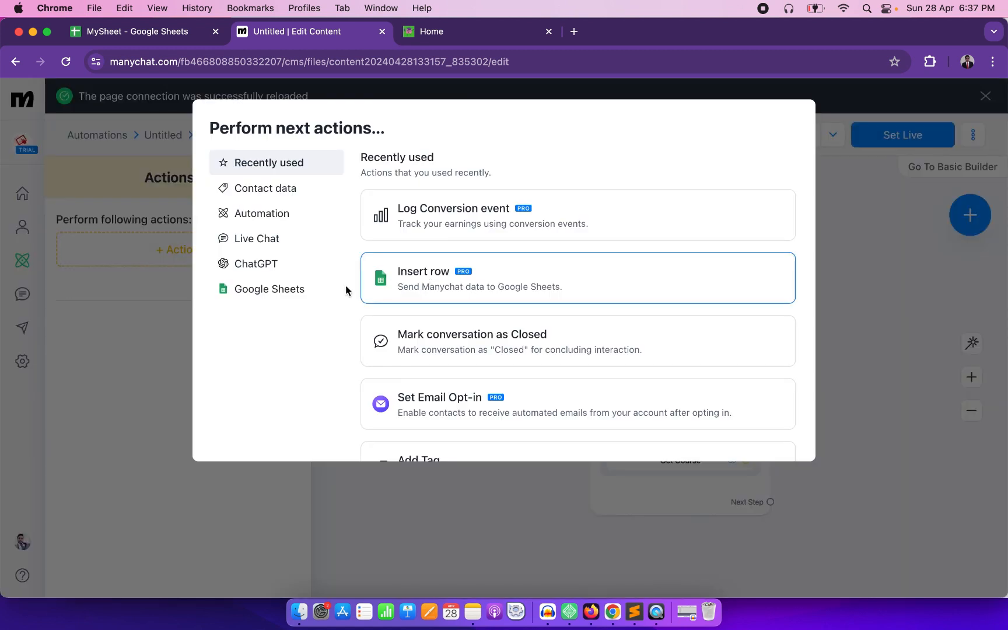
pyautogui.click(261, 299)
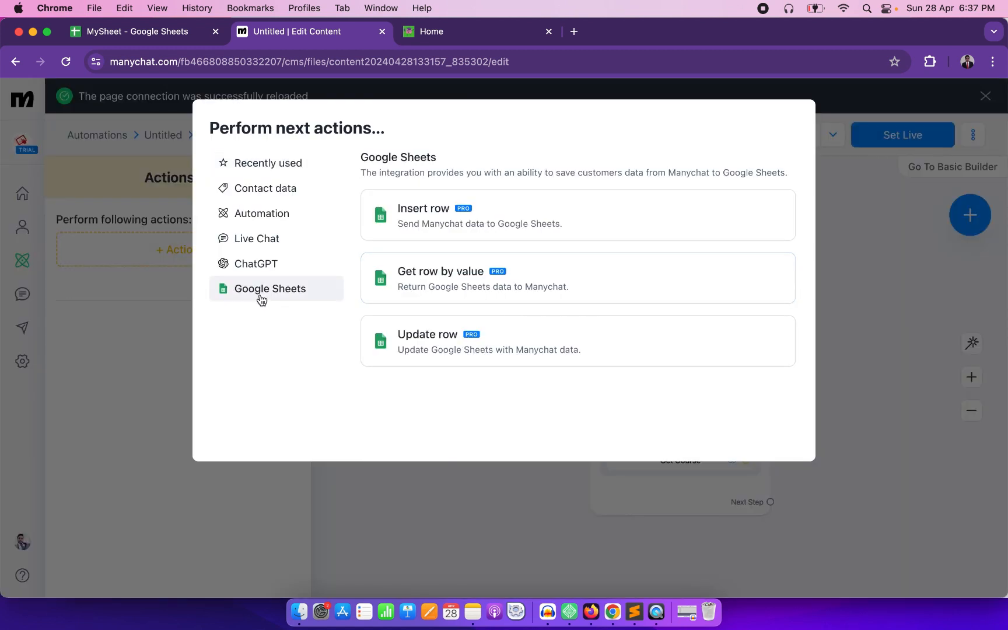
pyautogui.click(439, 227)
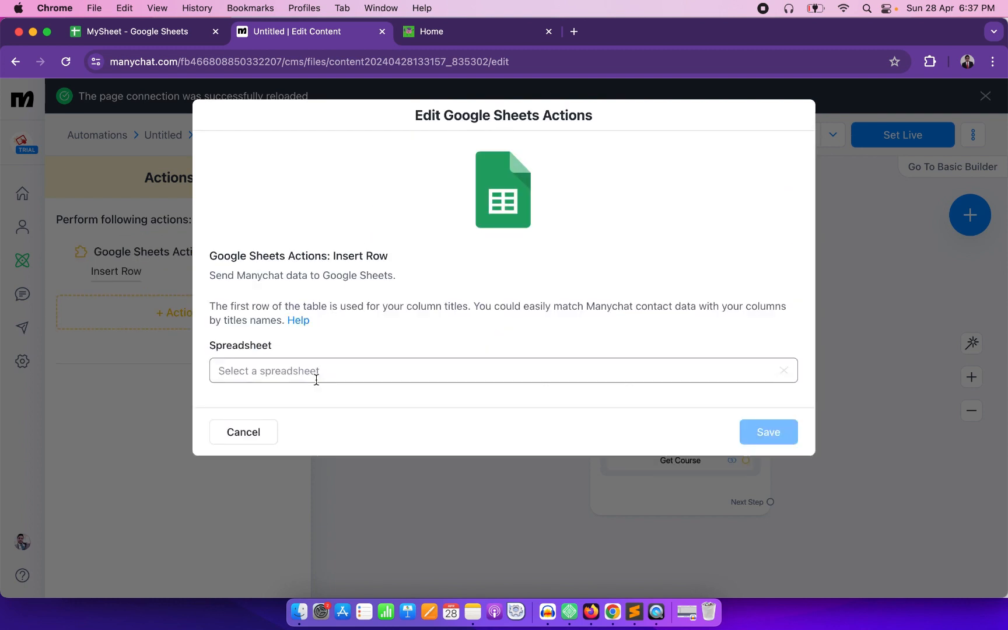
# Step: Set the Insert Row action's spreadsheet to MySheet and worksheet to Sheet1, check them against the open spreadsheet, and save the action
pyautogui.click(419, 370)
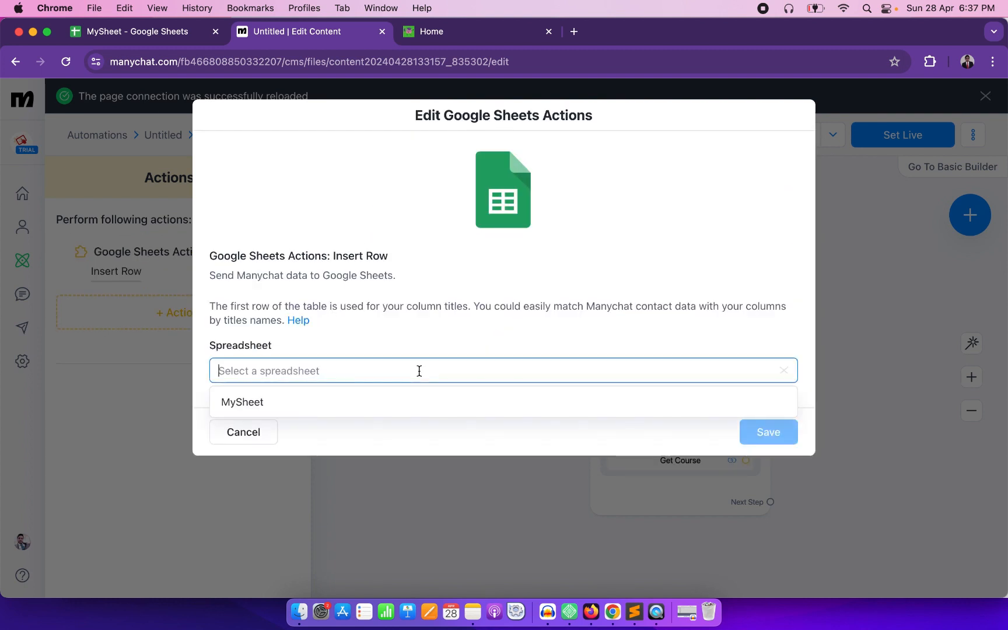
pyautogui.click(262, 411)
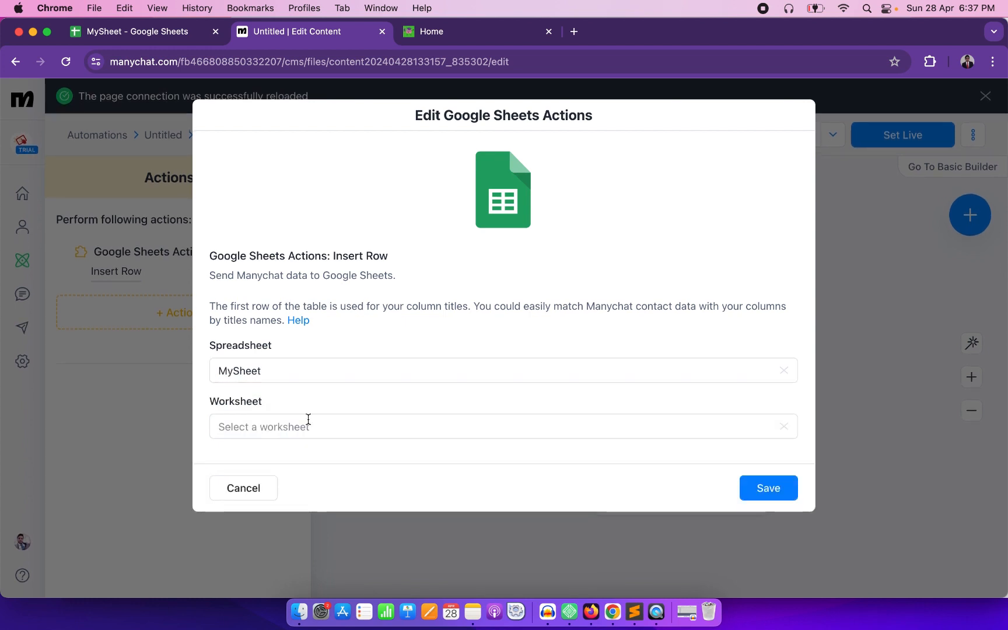
pyautogui.click(336, 426)
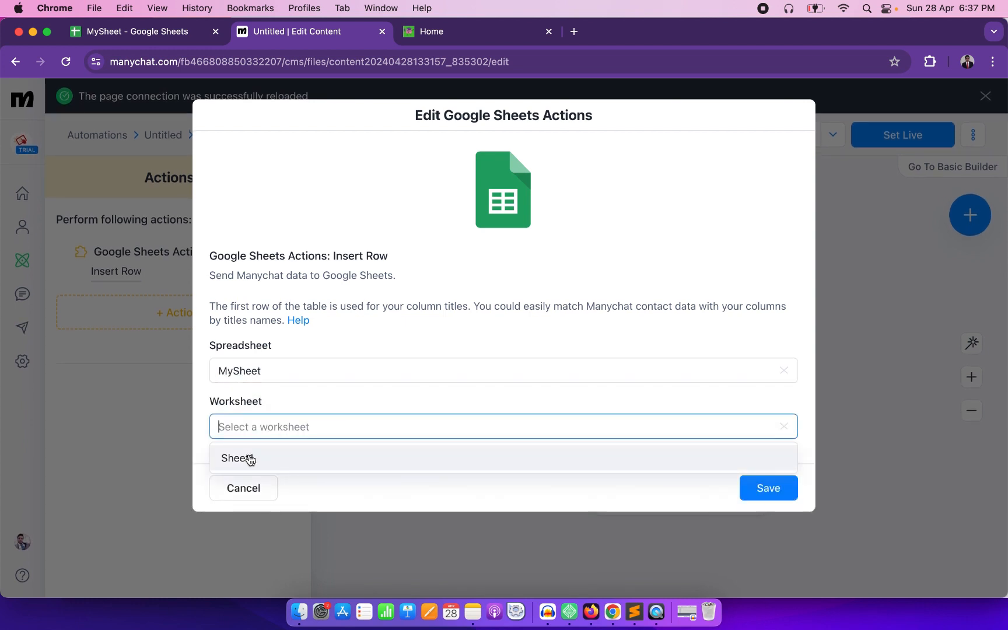
pyautogui.click(250, 458)
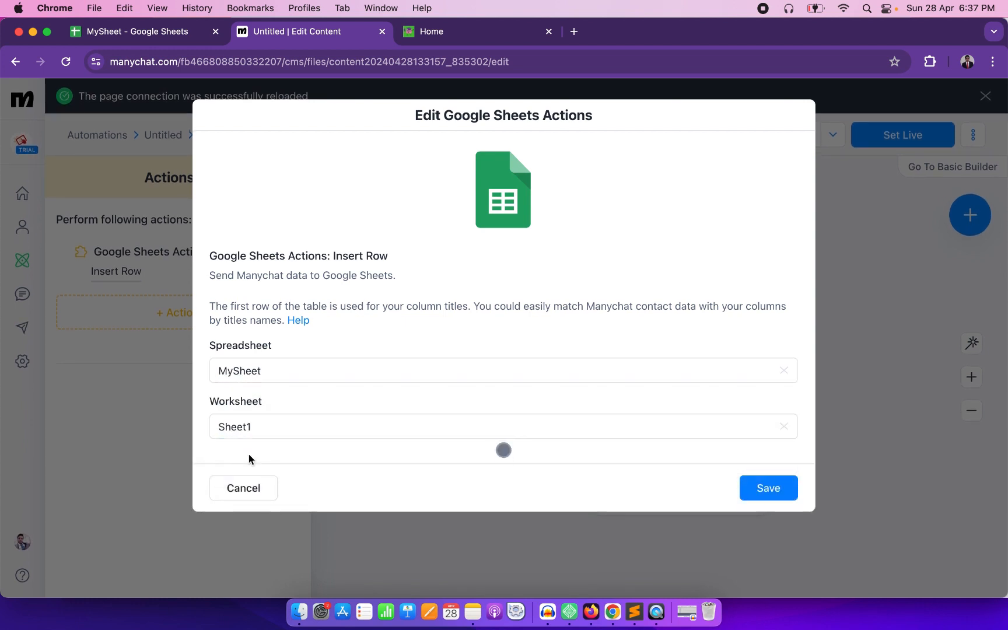
pyautogui.click(151, 39)
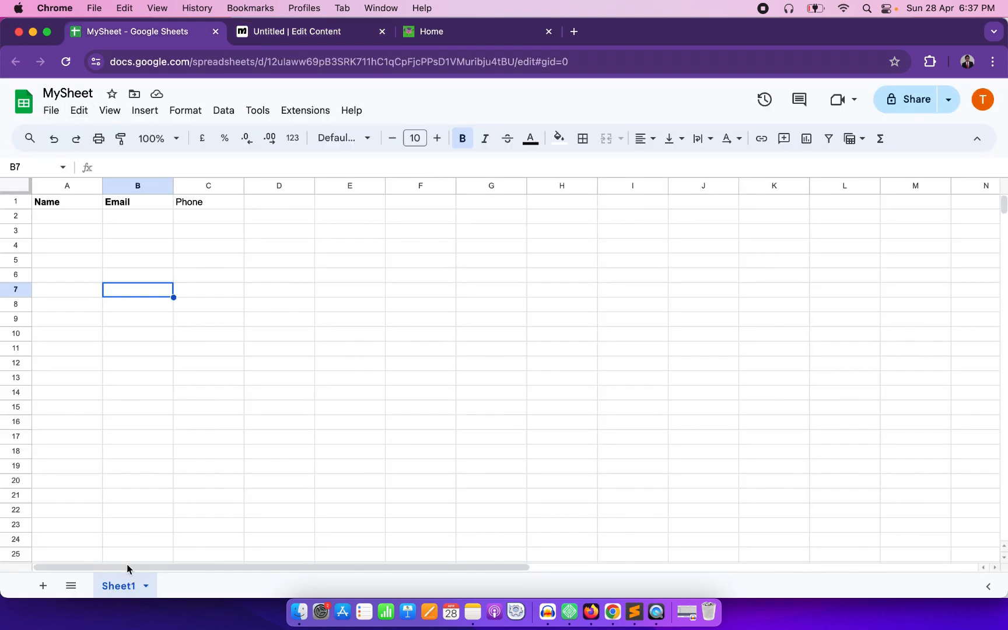
pyautogui.click(332, 36)
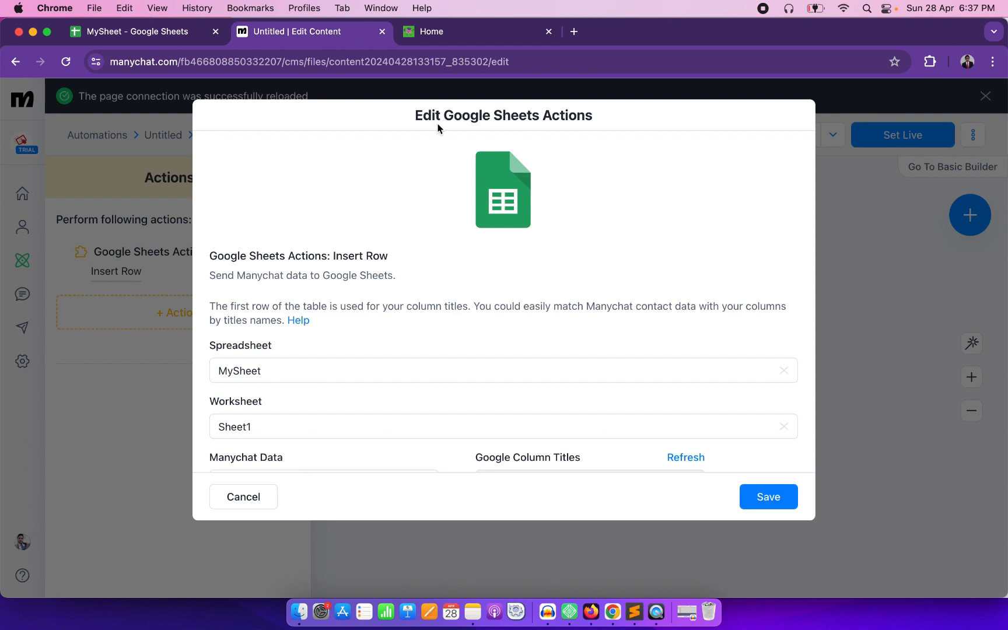
pyautogui.click(769, 496)
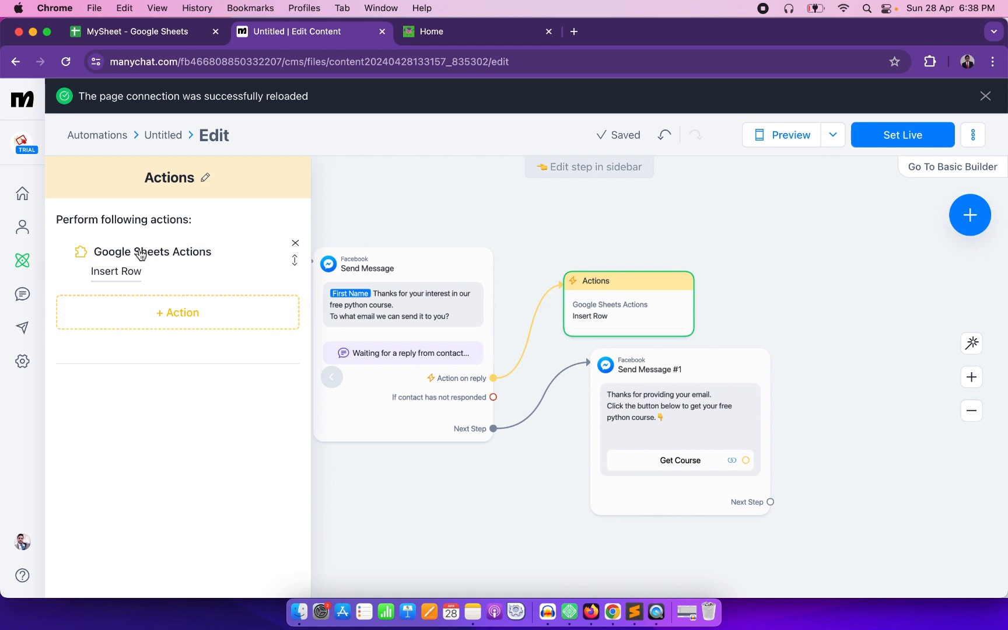
# Step: Reopen the Insert Row action, map the custom user field "email" to the sheet's Email column, and save it
pyautogui.click(125, 272)
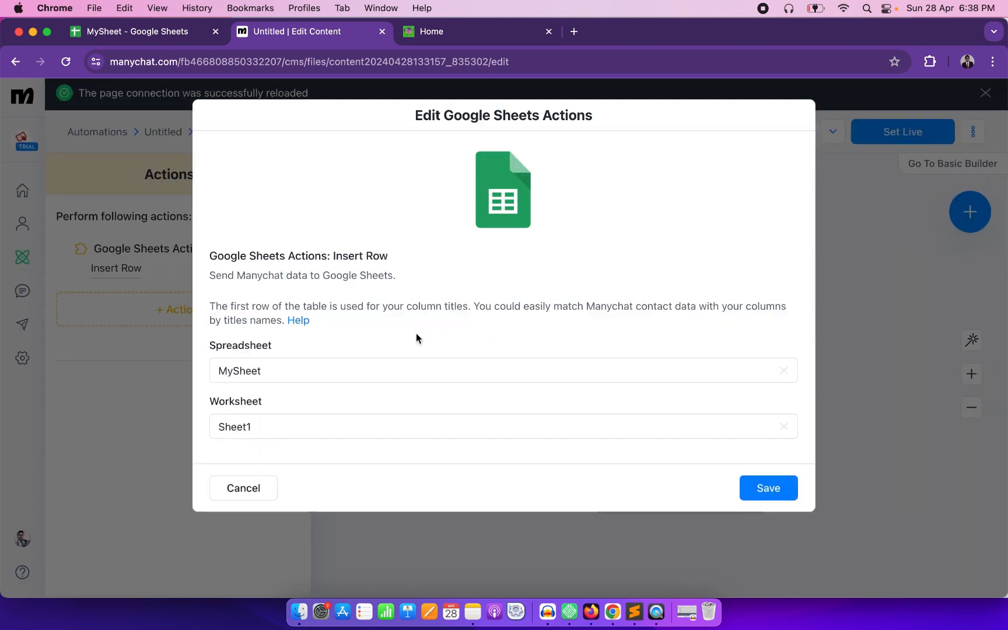
pyautogui.scroll(-3, 370, 394)
pyautogui.scroll(-1, 370, 394)
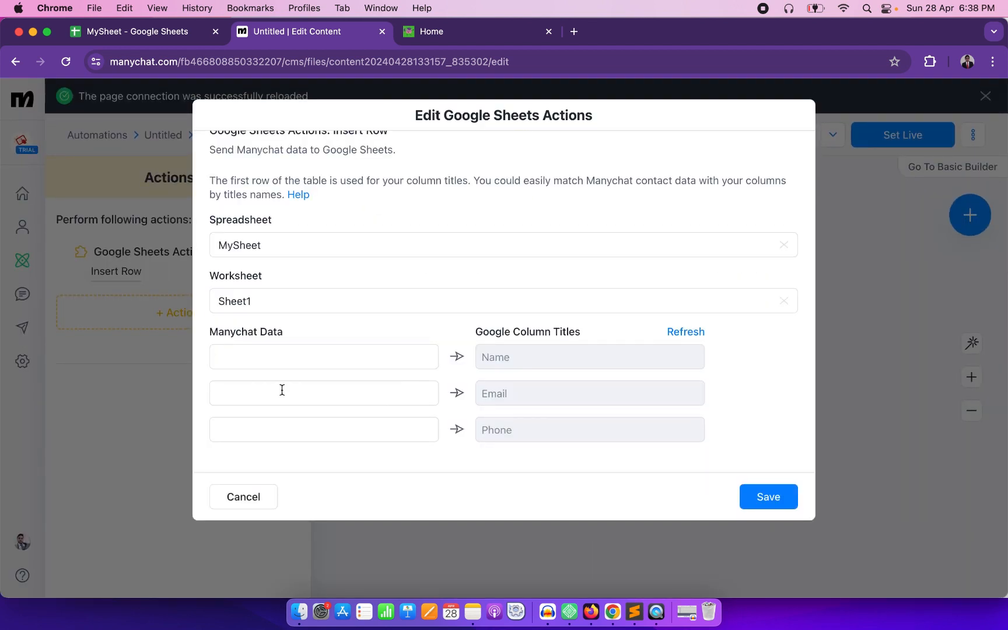
pyautogui.click(246, 396)
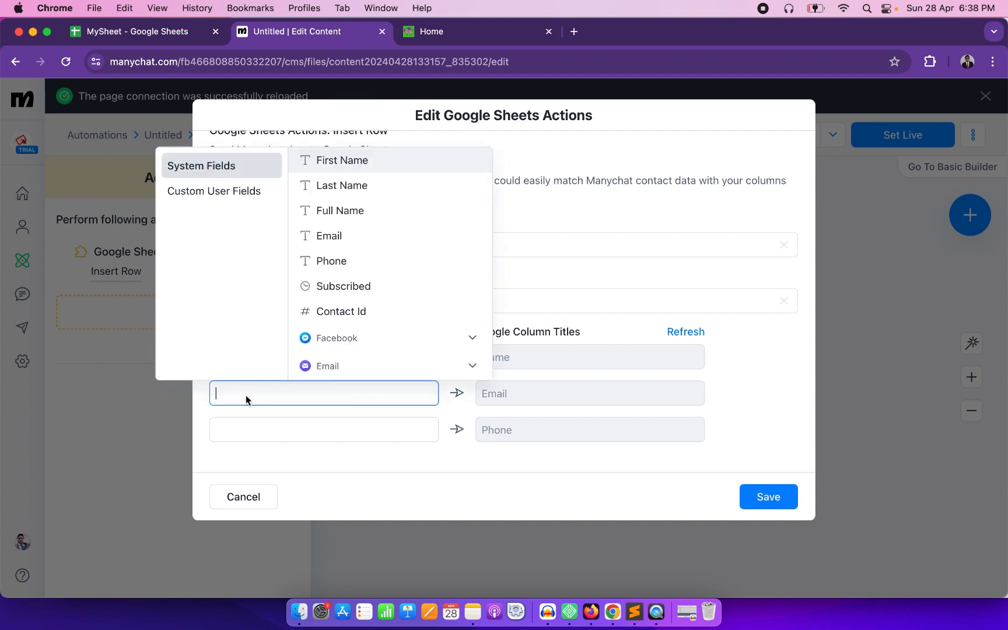
pyautogui.click(239, 198)
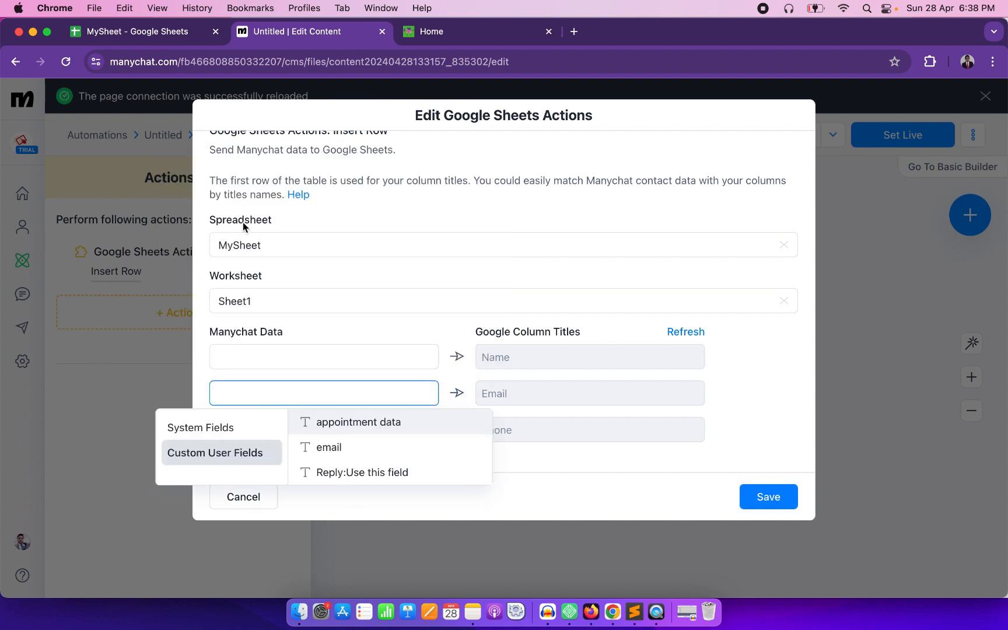
pyautogui.click(342, 447)
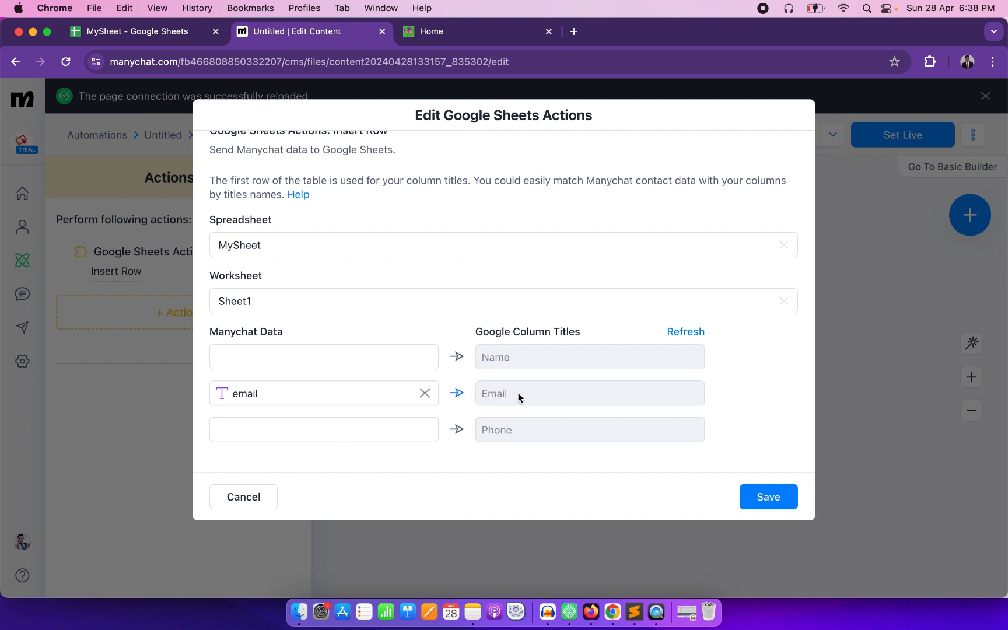
pyautogui.click(117, 31)
pyautogui.click(263, 33)
pyautogui.click(769, 497)
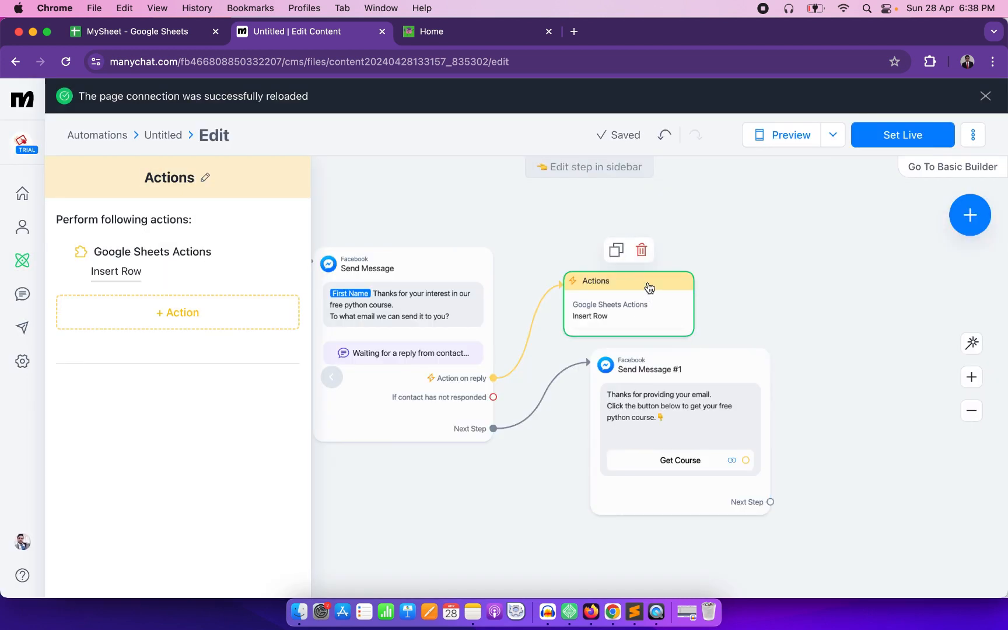
# Step: Spread the blocks apart on the canvas by moving the Actions block up and the thank-you message block down
pyautogui.moveTo(645, 284); pyautogui.dragTo(672, 243)
pyautogui.moveTo(723, 368); pyautogui.dragTo(714, 401)
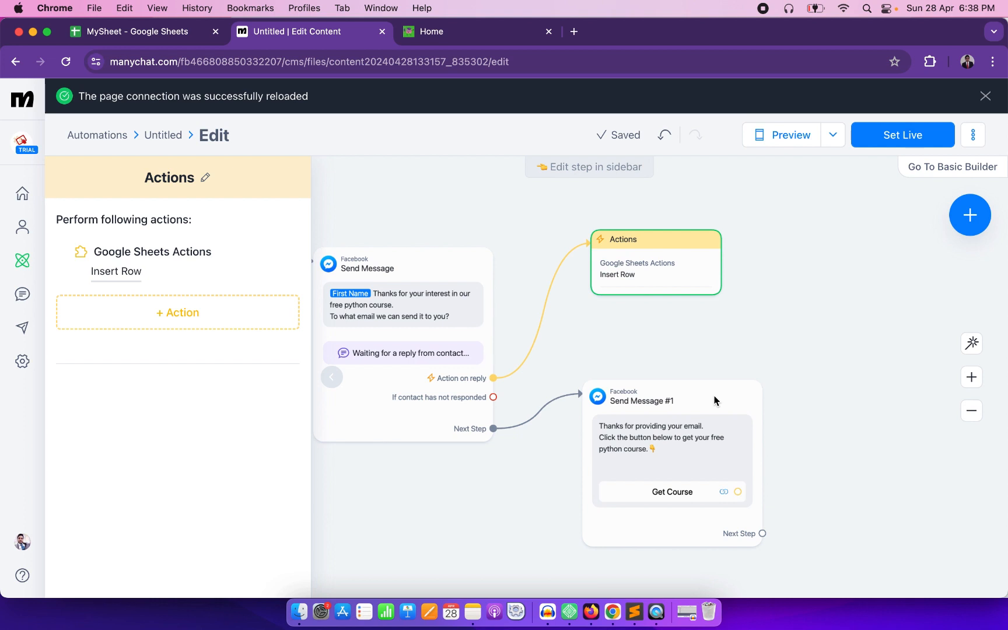
# Step: Add a Log Conversion Event action to the Actions block and set its conversion event to Courses Event
pyautogui.click(152, 315)
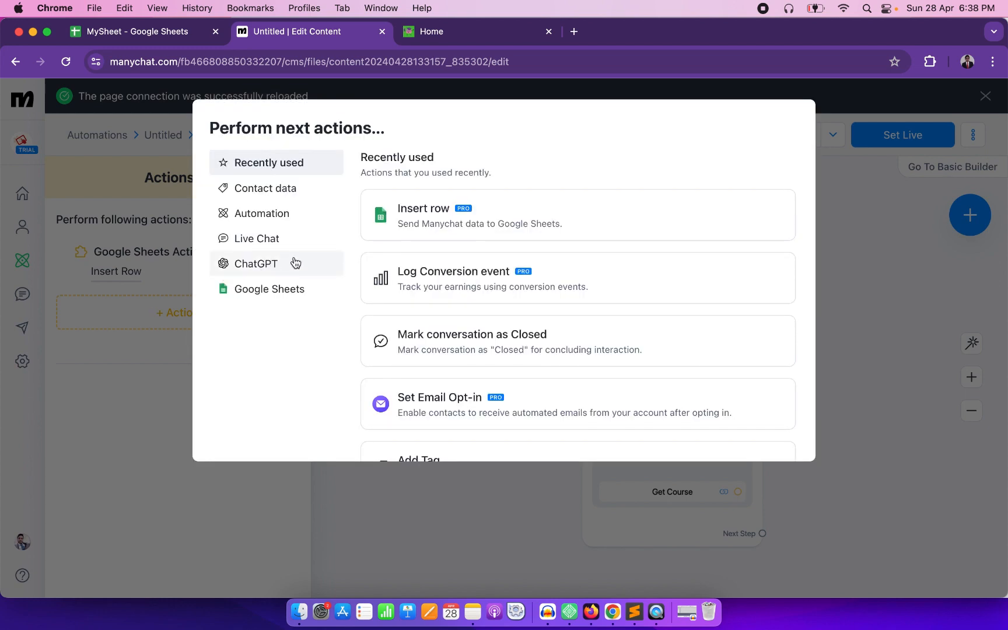
pyautogui.click(449, 287)
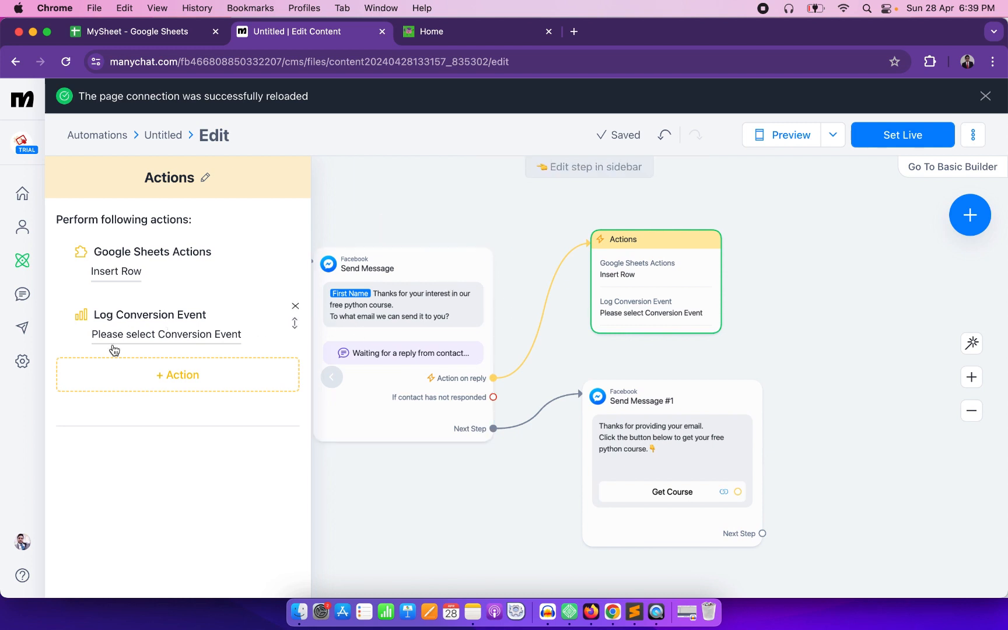
pyautogui.click(165, 335)
pyautogui.click(353, 338)
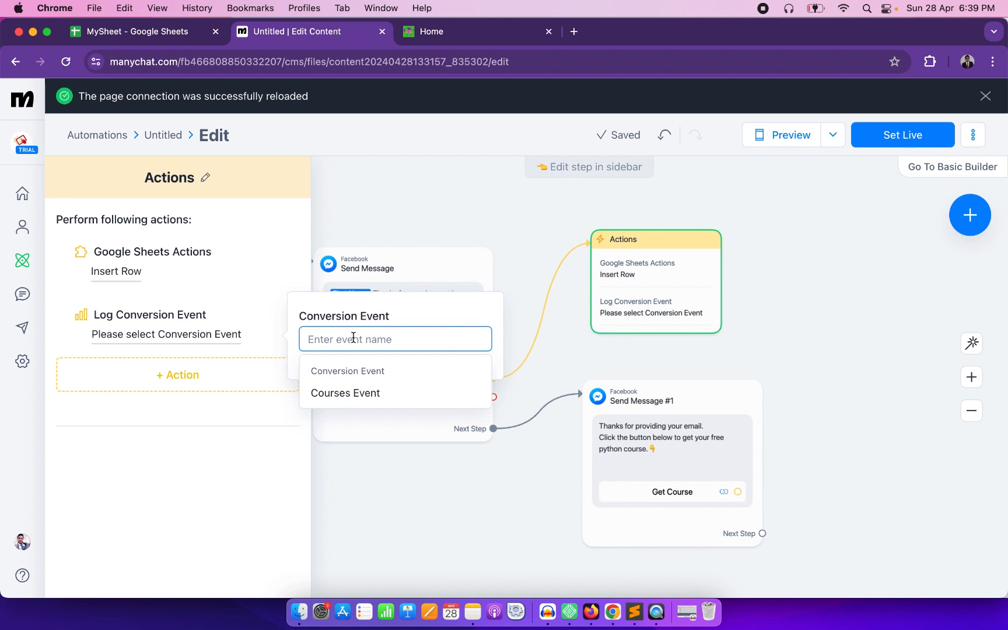
pyautogui.click(349, 398)
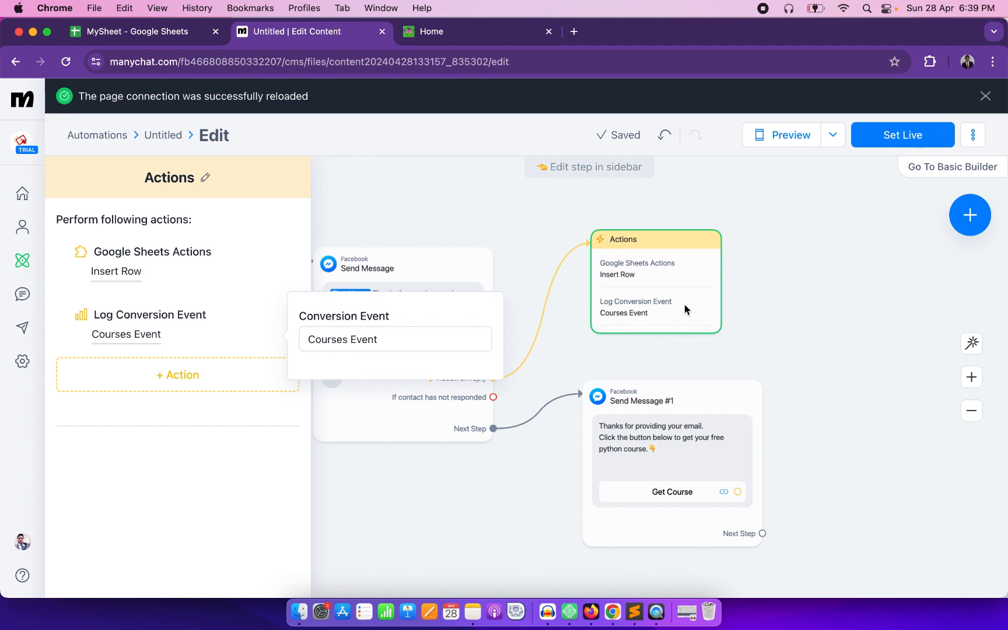
pyautogui.click(736, 289)
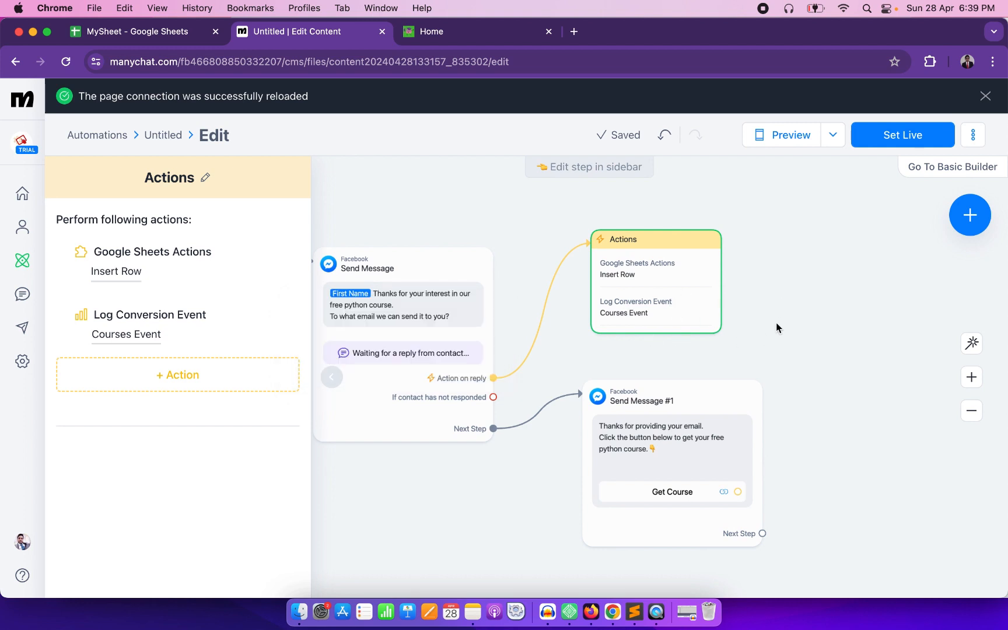
# Step: Set the automation's preview channel to Messenger, send the preview, and close the Actions block's settings
pyautogui.moveTo(775, 322); pyautogui.dragTo(767, 272)
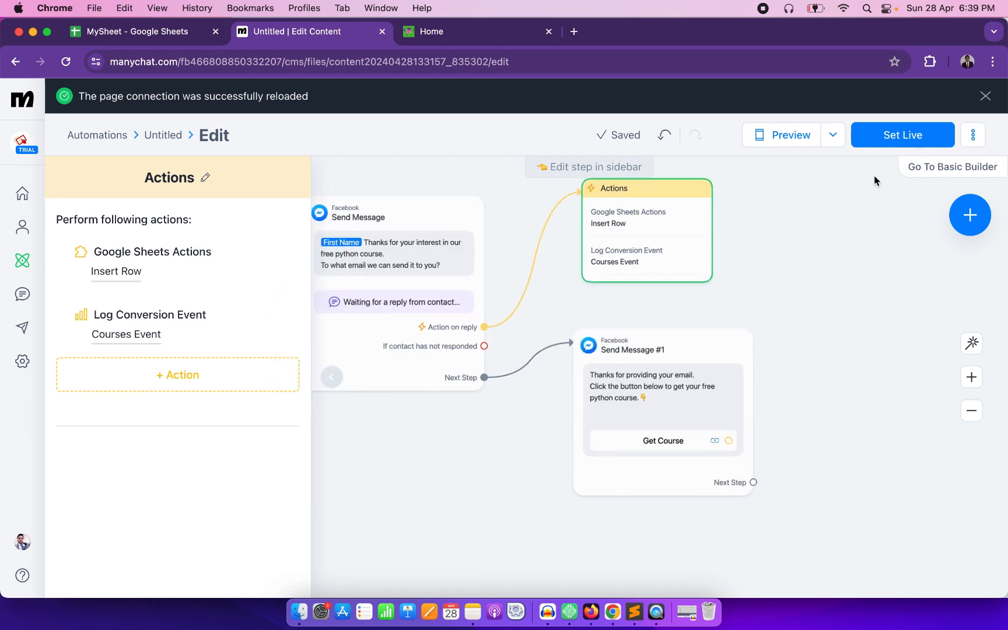
pyautogui.click(832, 142)
pyautogui.click(813, 252)
pyautogui.click(789, 139)
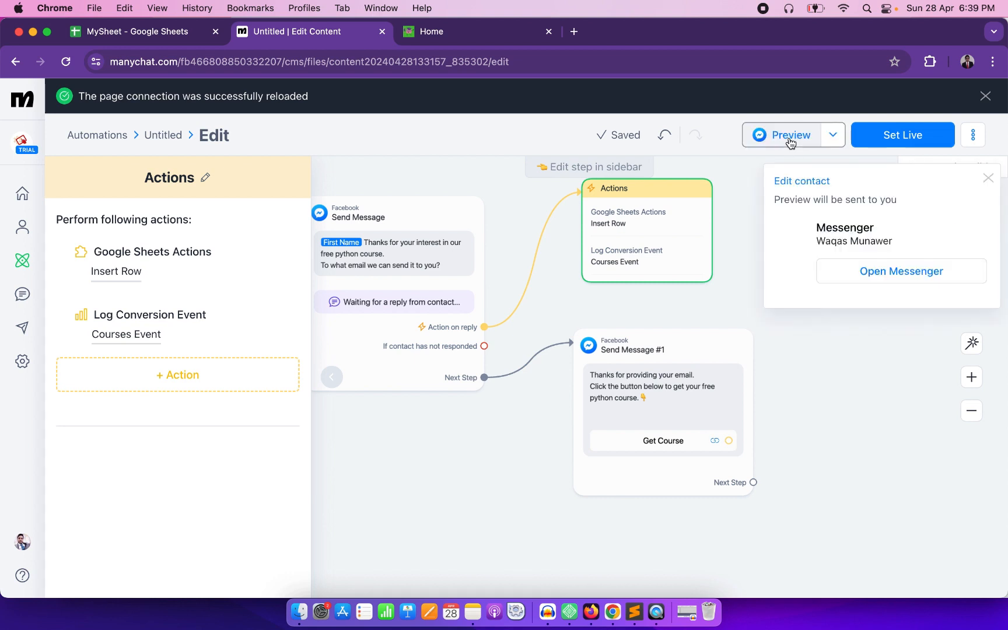
pyautogui.click(418, 423)
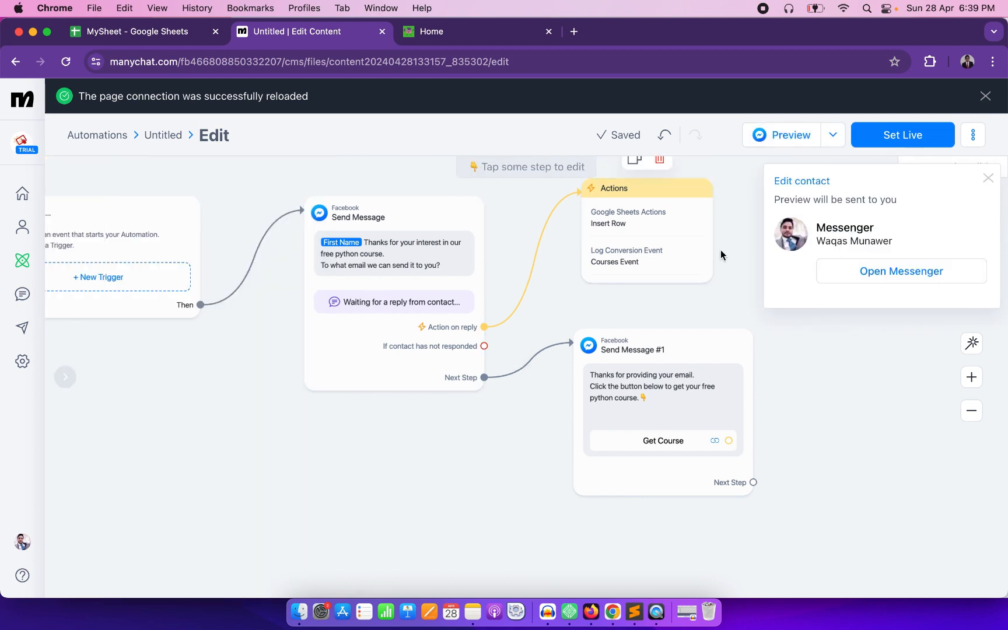
# Step: Open the preview conversation in Messenger, reply with the suggested email address, and return to the Manychat flow, closing the preview notice
pyautogui.click(888, 271)
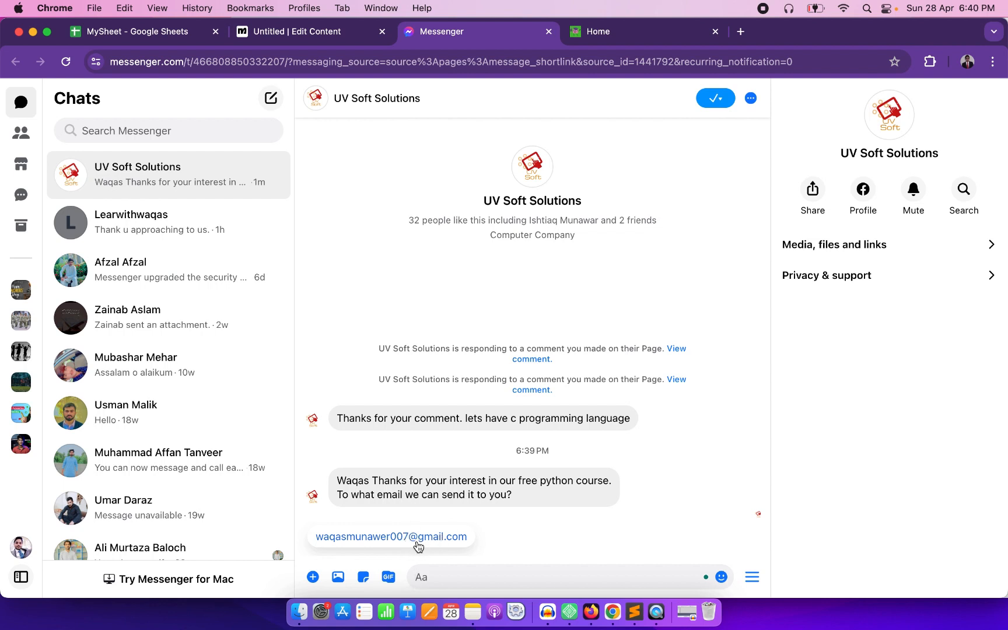
pyautogui.click(376, 544)
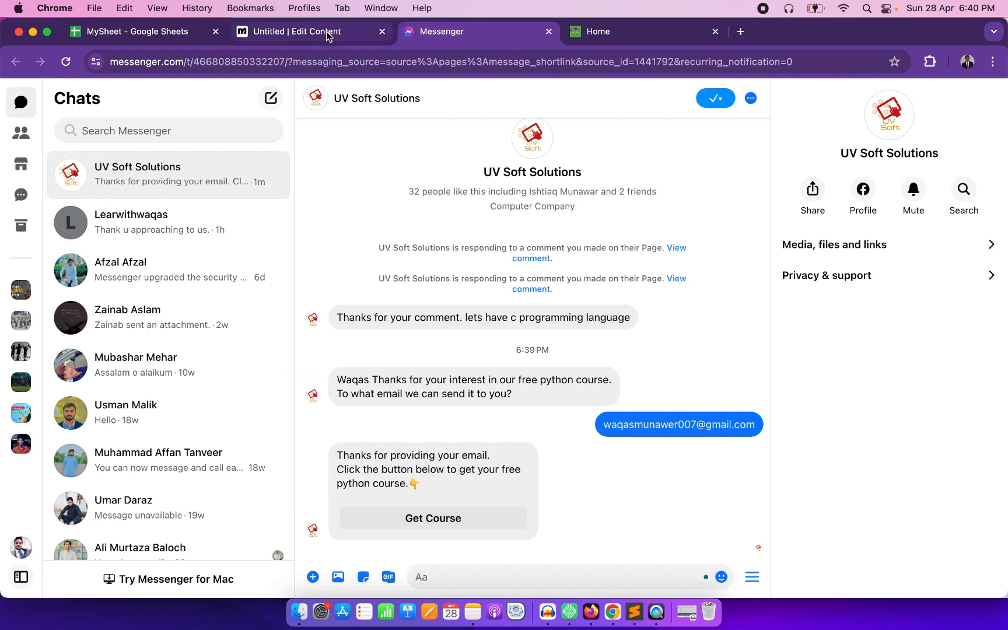
pyautogui.click(268, 36)
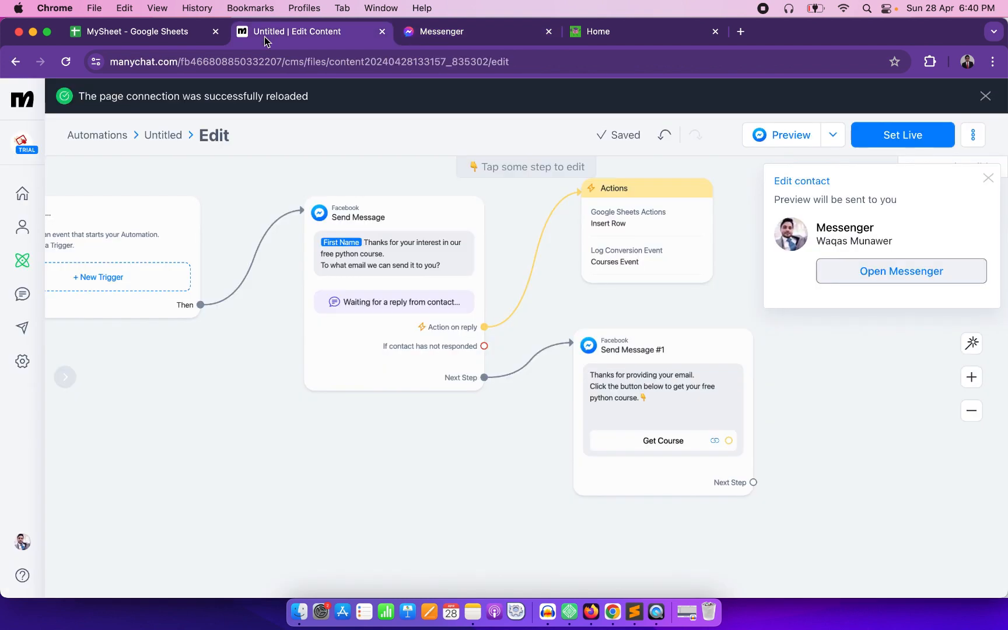
pyautogui.click(519, 375)
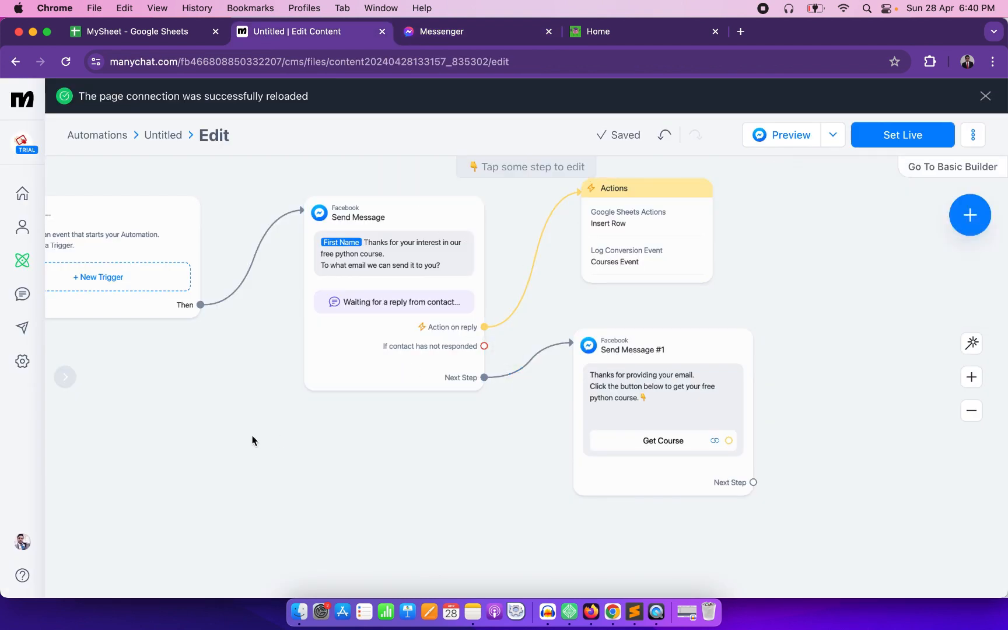
# Step: Switch to the MySheet spreadsheet in Google Sheets and check the Email column for the submitted address
pyautogui.moveTo(537, 233)
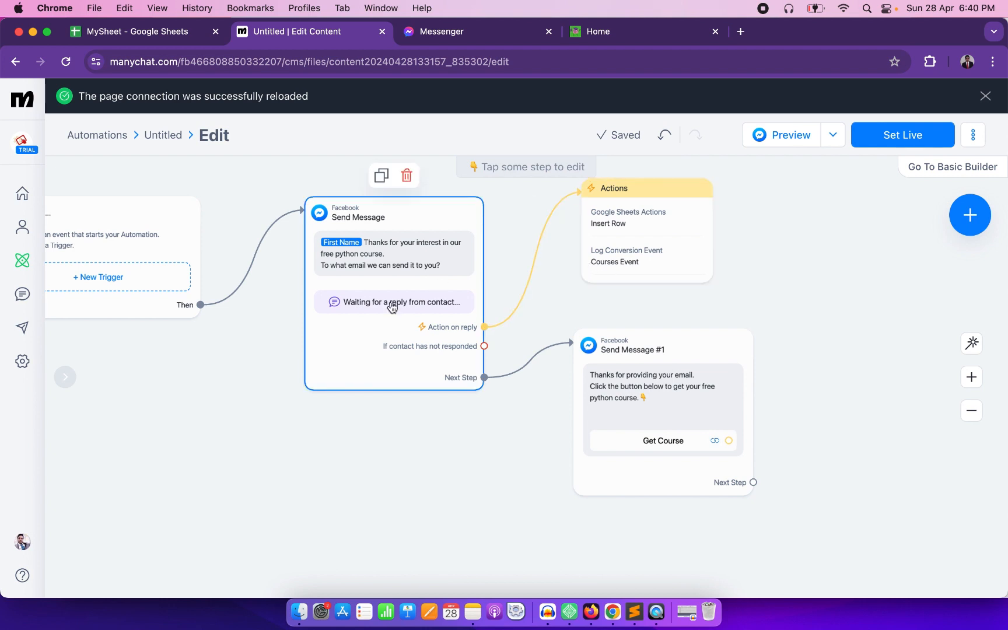
pyautogui.click(155, 30)
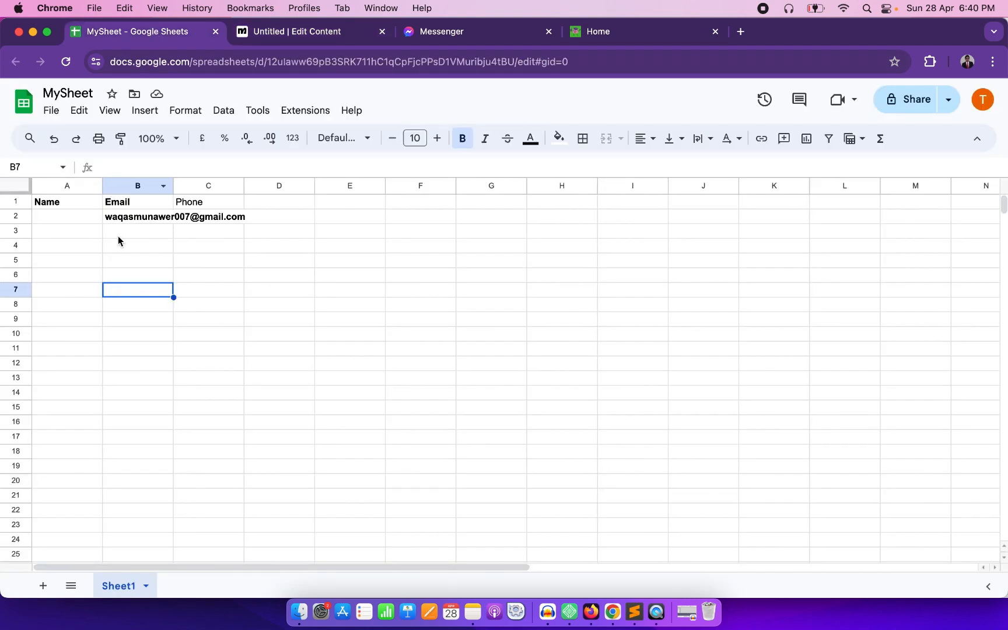
pyautogui.moveTo(147, 224)
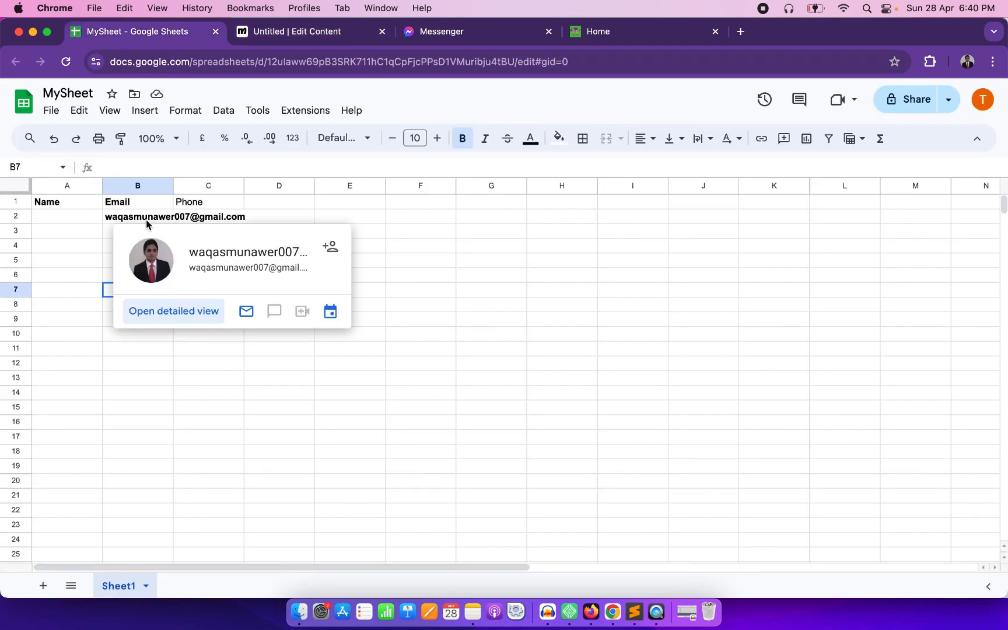
# Step: Return to Manychat, open the account's Insights, and view the Conversion Events chart for Courses Event
pyautogui.click(320, 37)
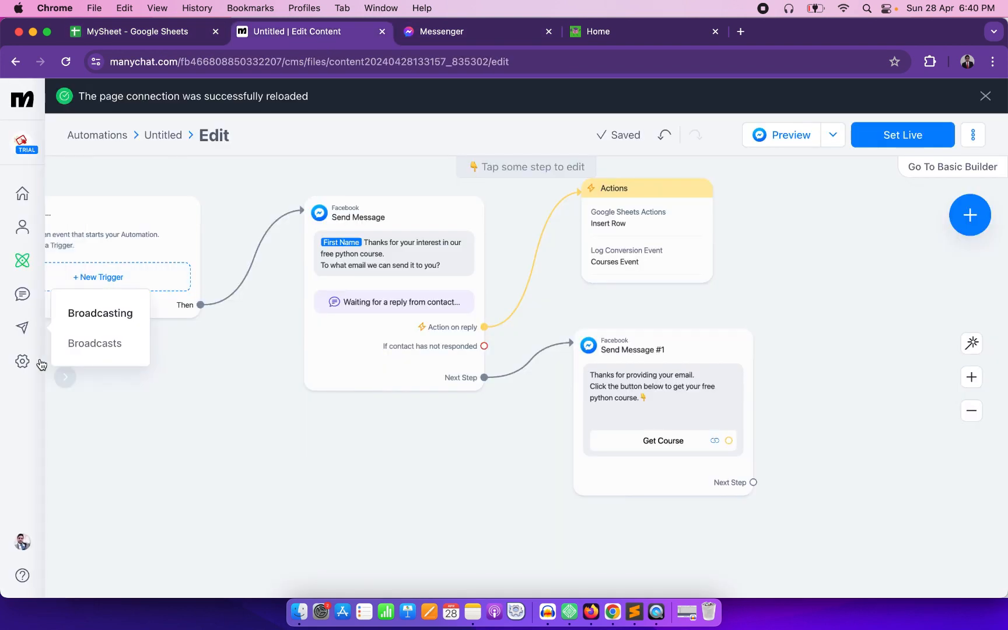
pyautogui.click(23, 206)
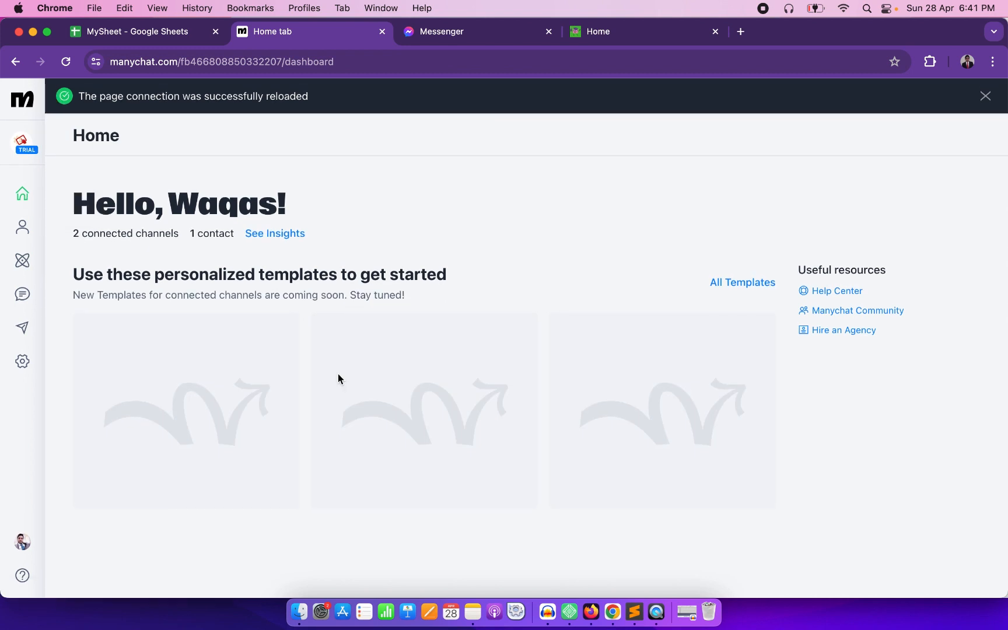
pyautogui.click(277, 234)
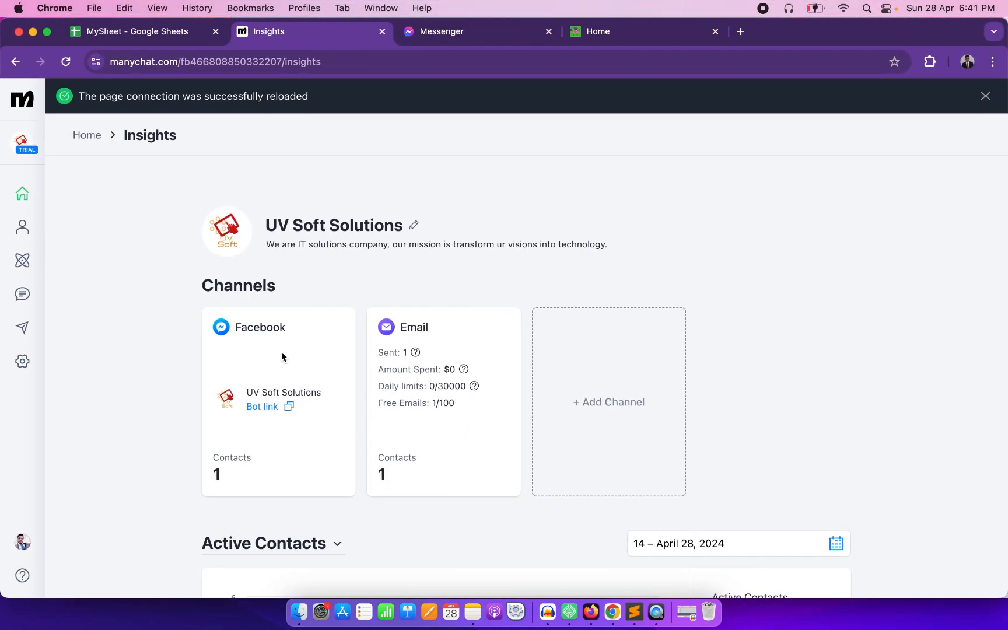
pyautogui.scroll(-3, 285, 479)
pyautogui.scroll(-4, 286, 479)
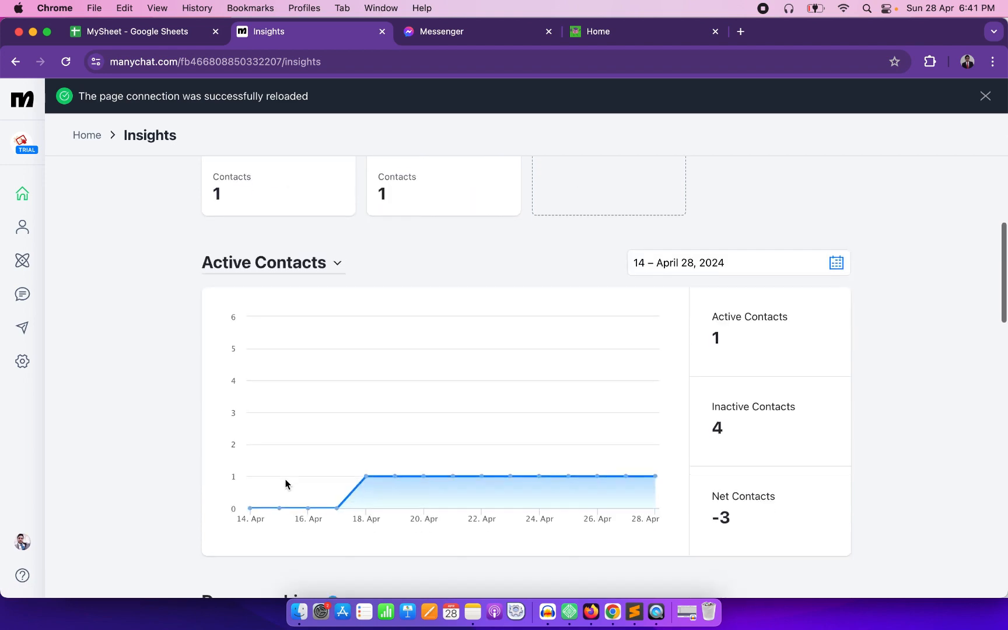
pyautogui.scroll(-4, 463, 476)
pyautogui.scroll(-15, 462, 477)
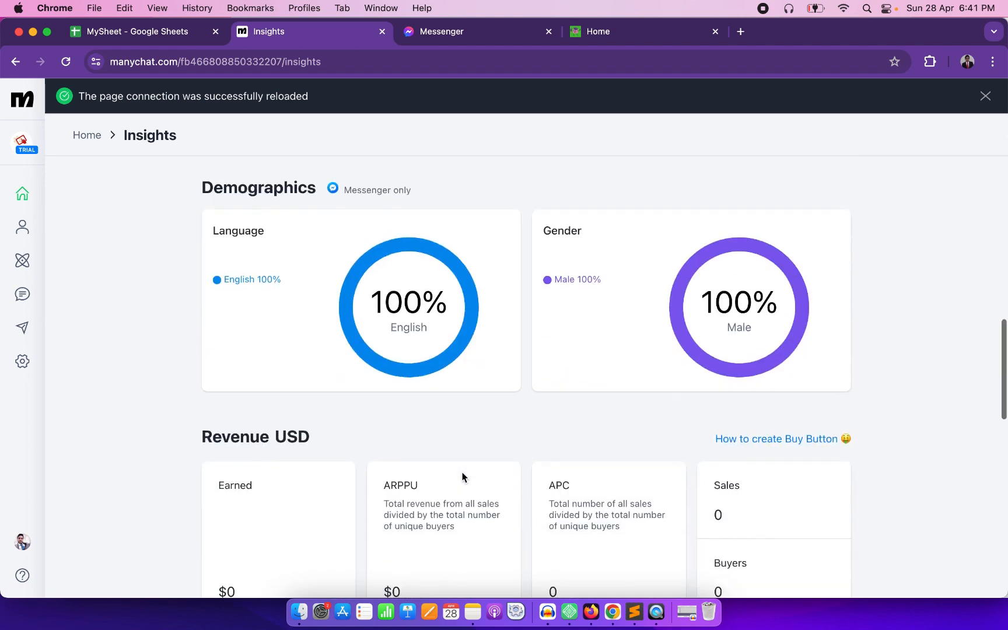
pyautogui.scroll(-4, 462, 477)
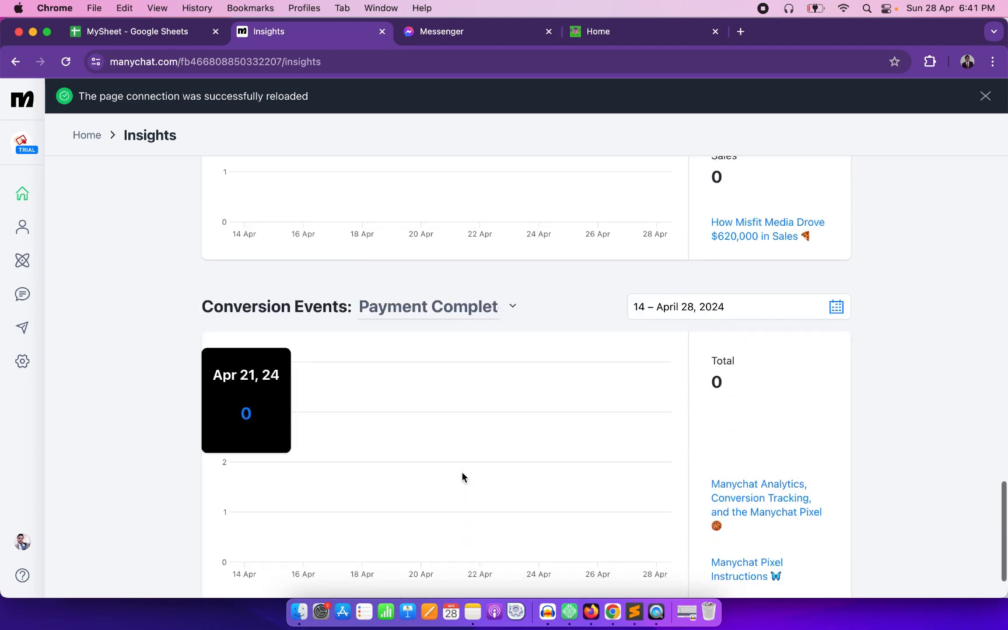
pyautogui.click(482, 271)
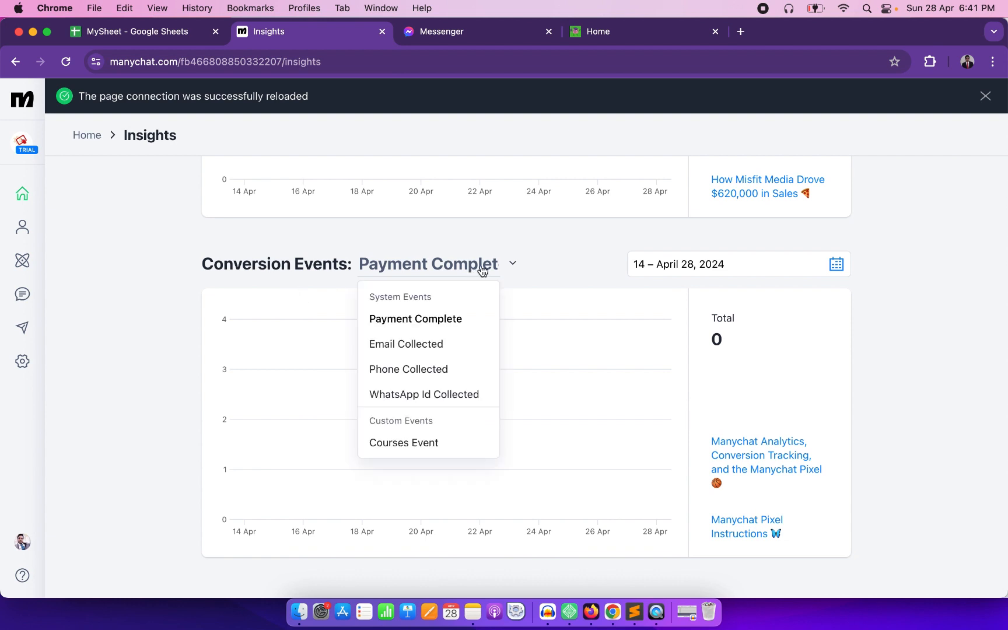
pyautogui.click(404, 443)
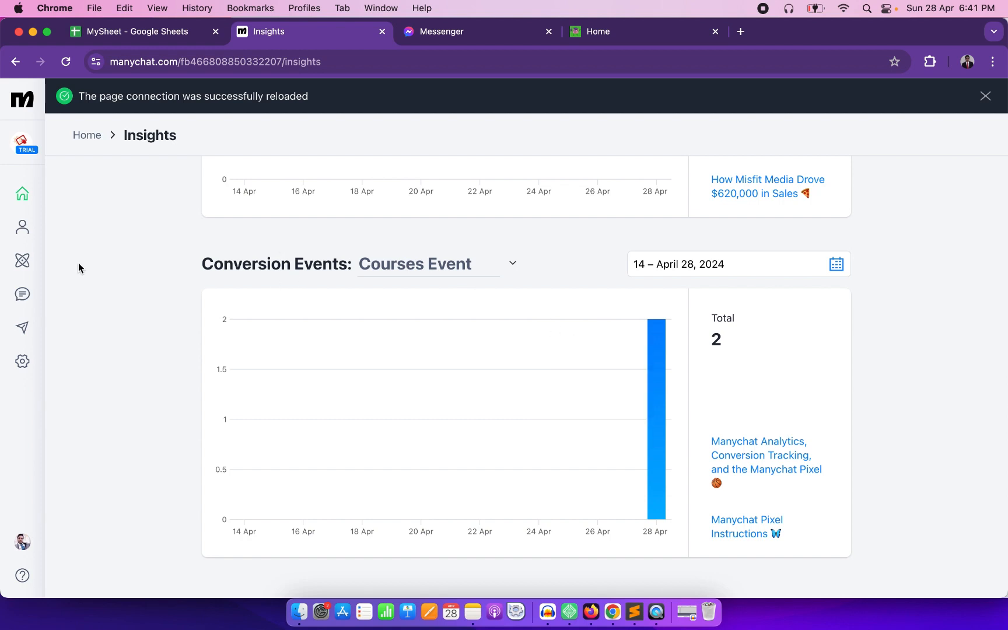
# Step: Reopen the Untitled automation and add a Smart Delay as the next step after the thank-you message with the Get Course button
pyautogui.click(21, 270)
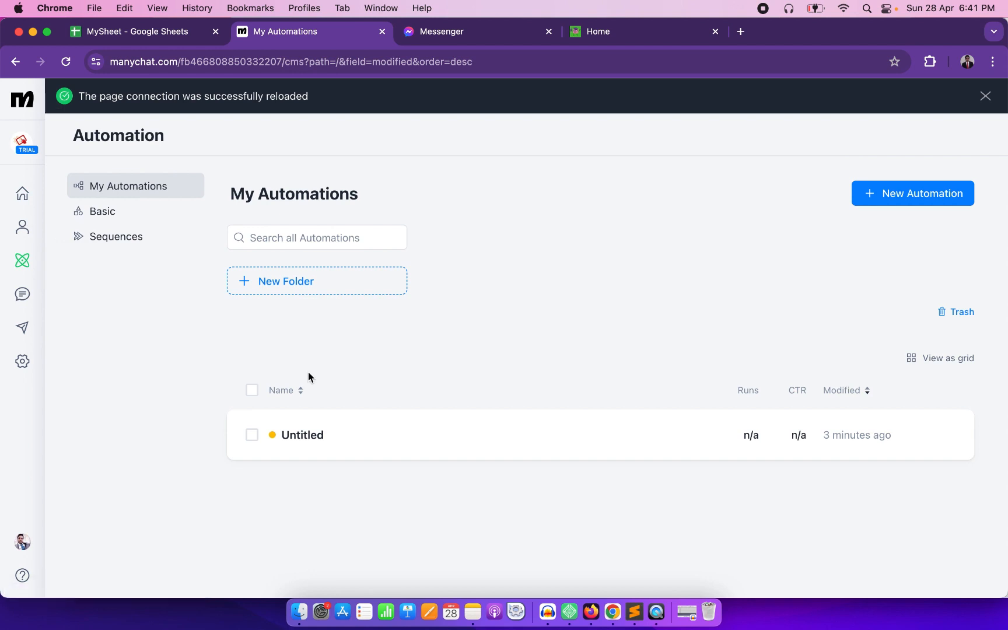
pyautogui.click(292, 437)
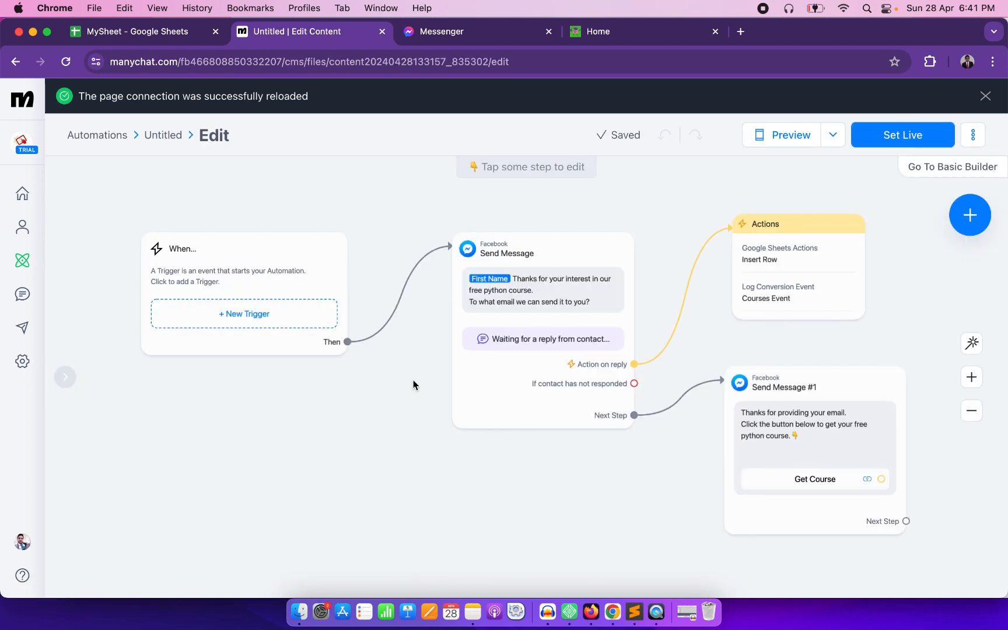
pyautogui.moveTo(591, 484); pyautogui.dragTo(373, 461)
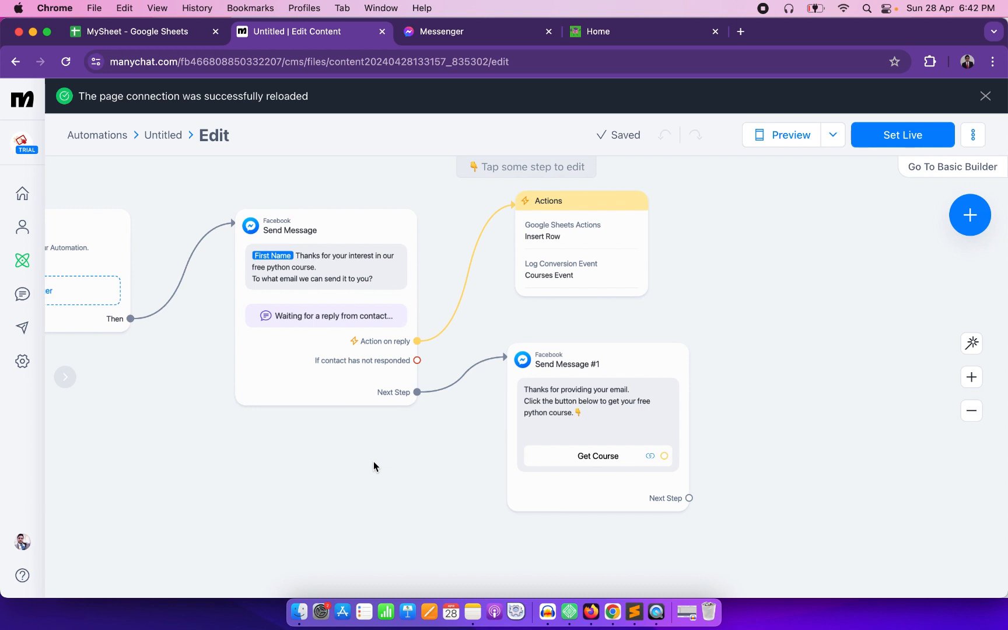
pyautogui.moveTo(379, 474); pyautogui.dragTo(232, 463)
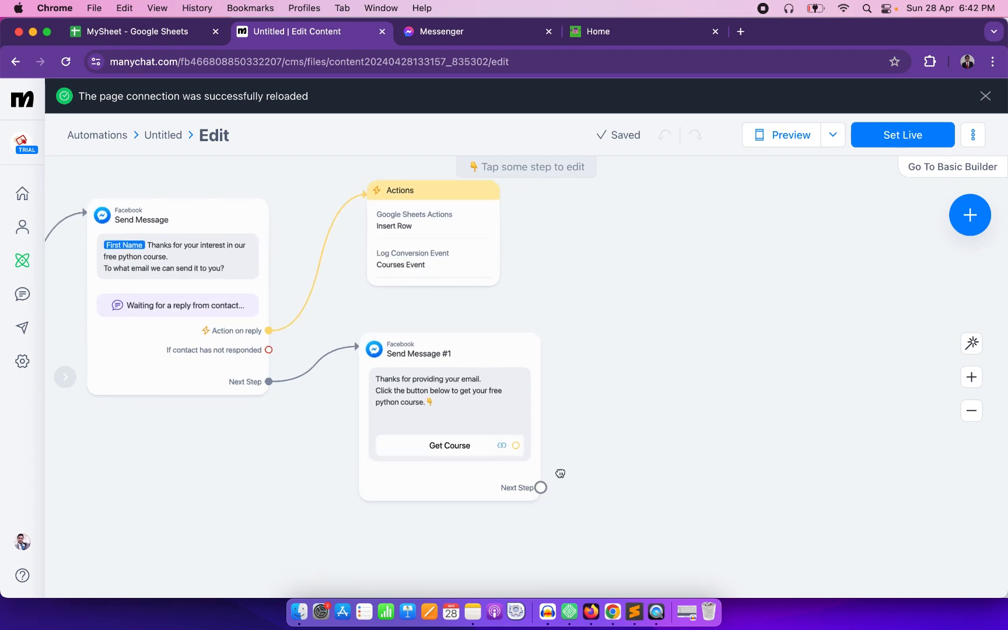
pyautogui.moveTo(541, 487); pyautogui.dragTo(616, 357)
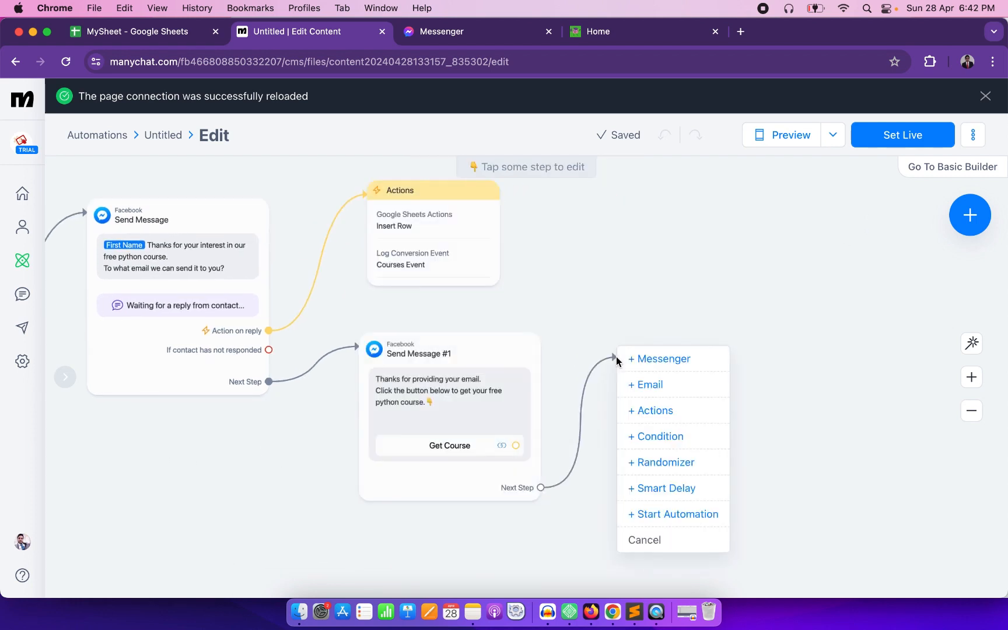
pyautogui.click(683, 494)
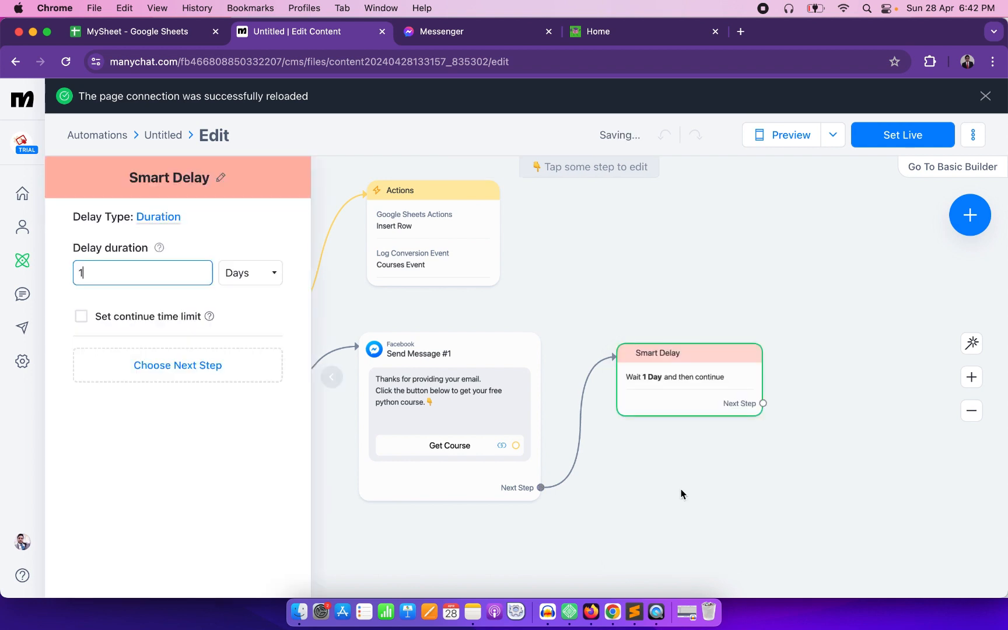
# Step: Set the Smart Delay's duration to 30 seconds and close its settings
pyautogui.click(263, 278)
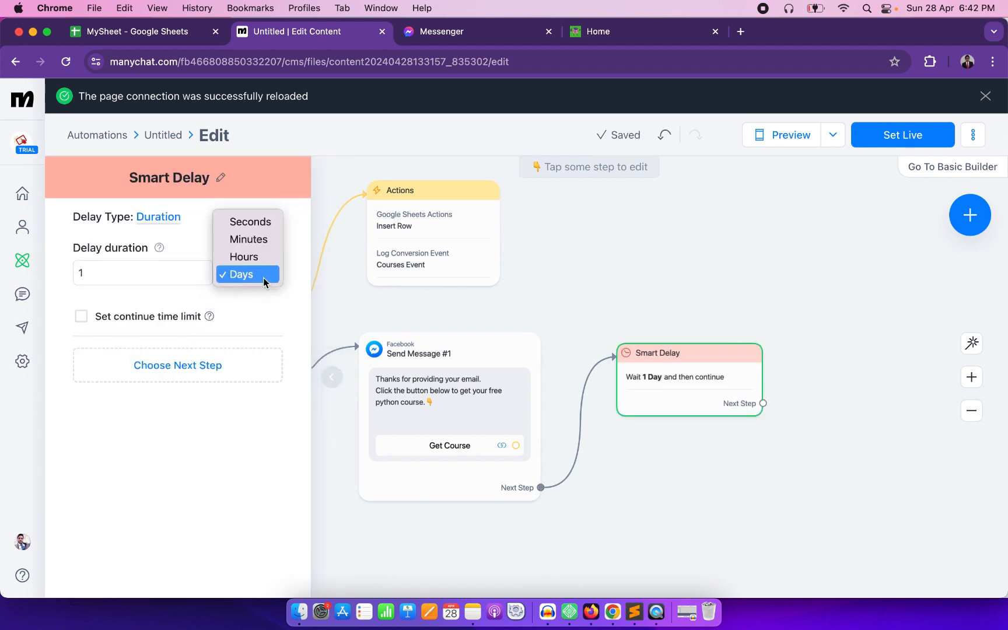
pyautogui.click(249, 221)
pyautogui.click(89, 276)
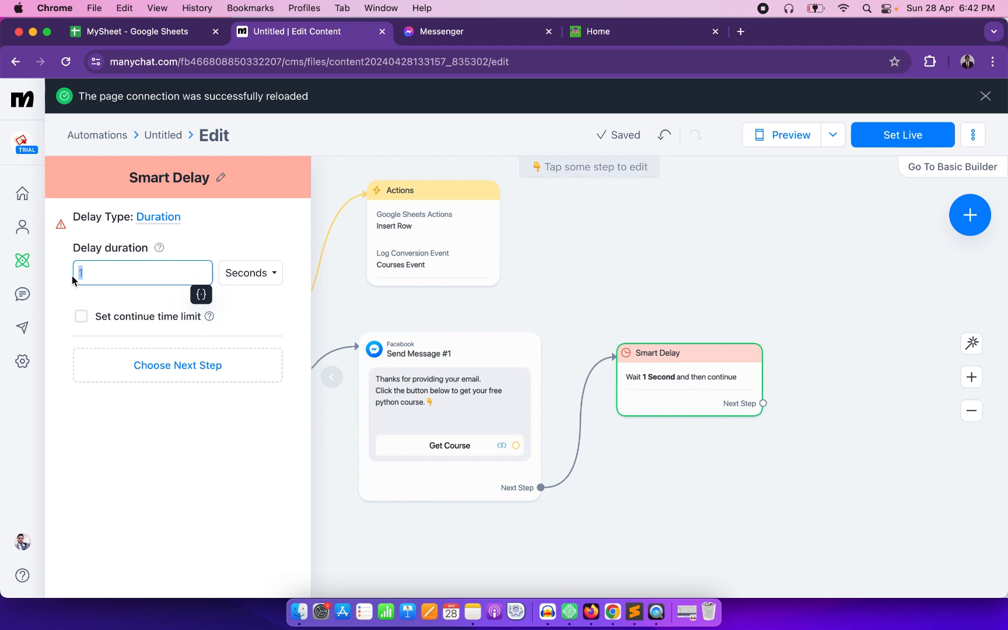
pyautogui.write('30')
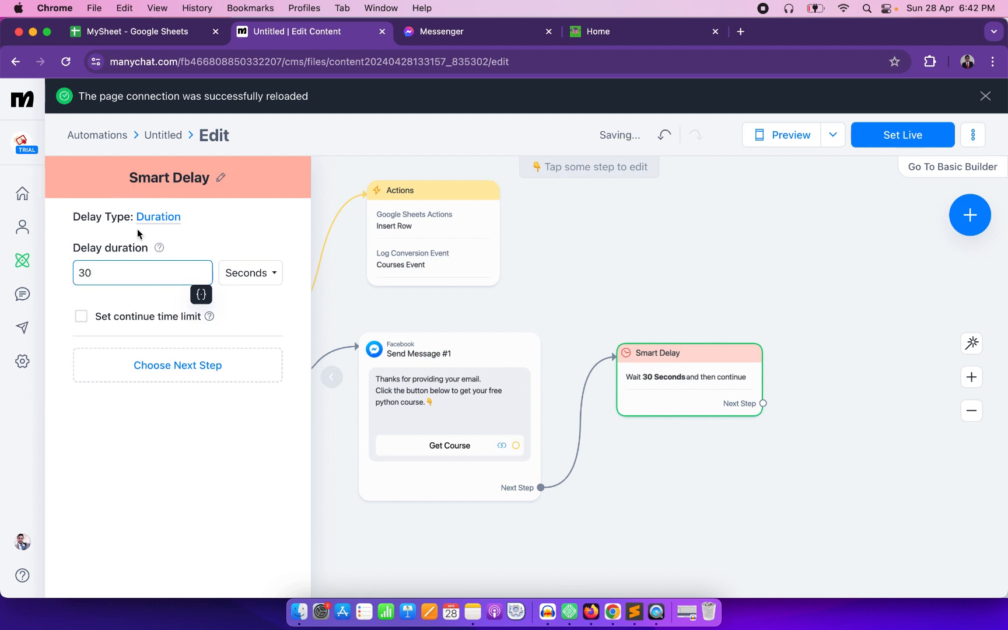
pyautogui.click(646, 428)
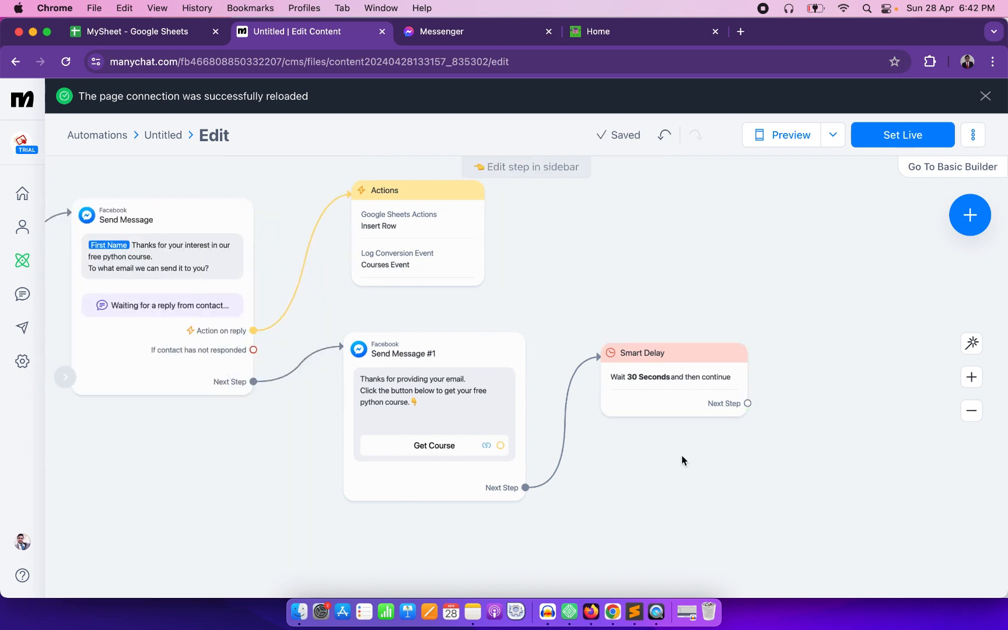
# Step: Add a Messenger message block as the next step after the Smart Delay
pyautogui.click(627, 404)
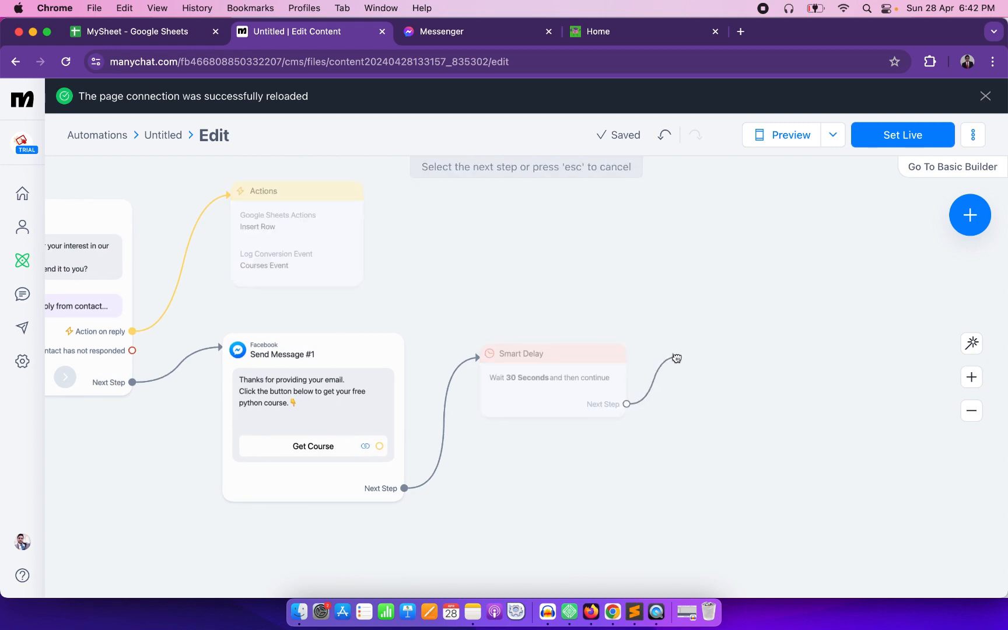
pyautogui.click(676, 358)
pyautogui.click(725, 359)
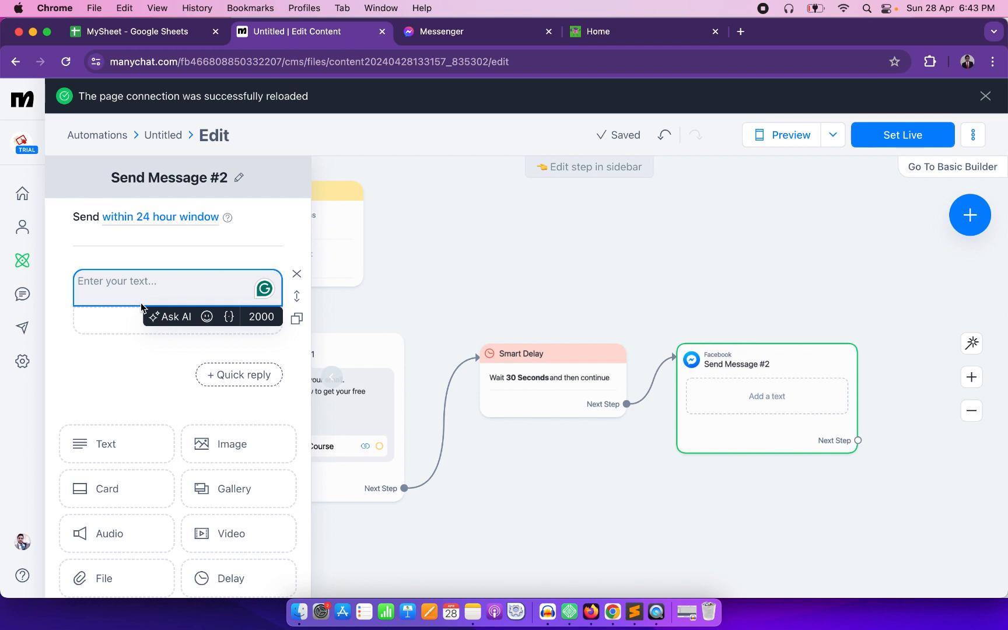
# Step: Write the follow-up message's first line: "I have a very special course for you related learning C."
pyautogui.write('I')
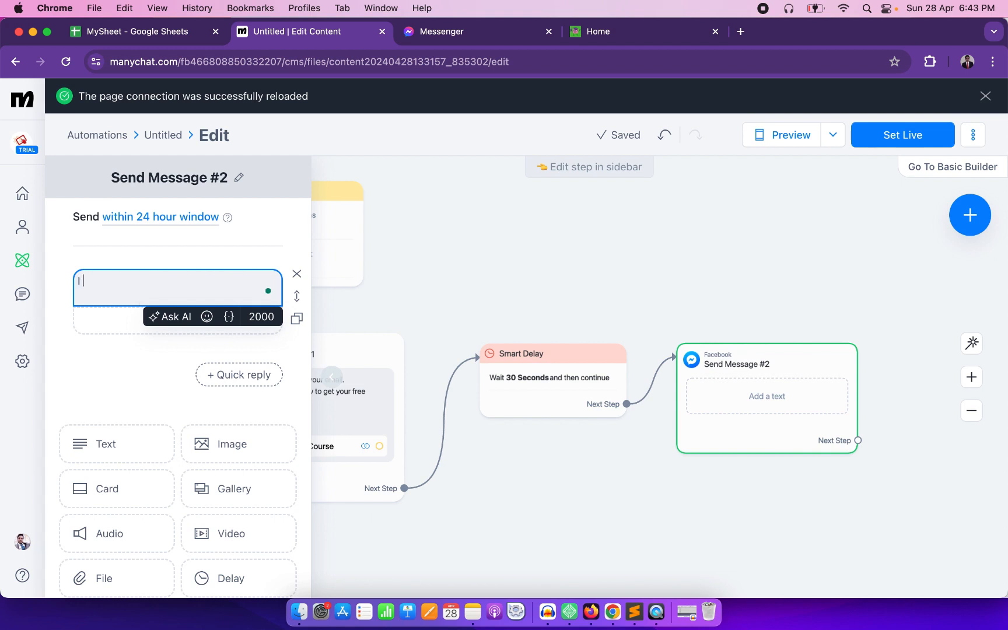
pyautogui.write(' have a very speciall')
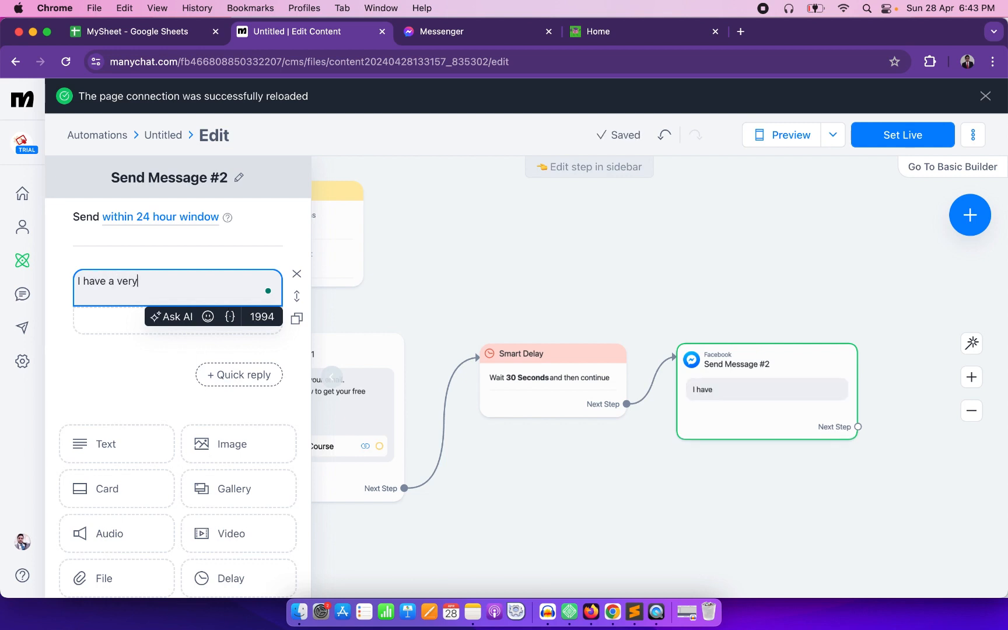
pyautogui.press('BackSpace')
pyautogui.press('BackSpace')
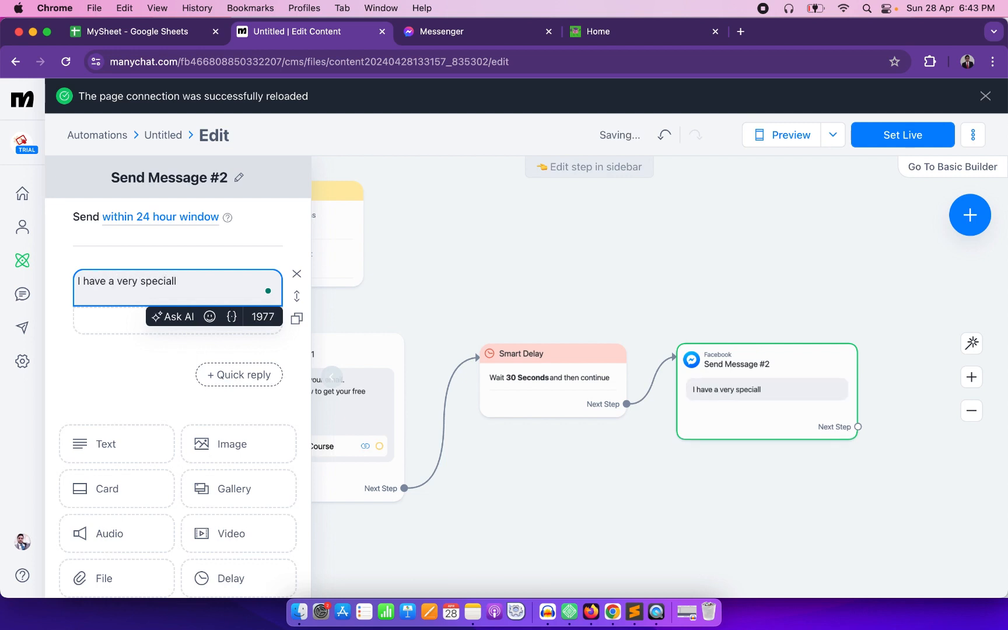
pyautogui.write('courses for')
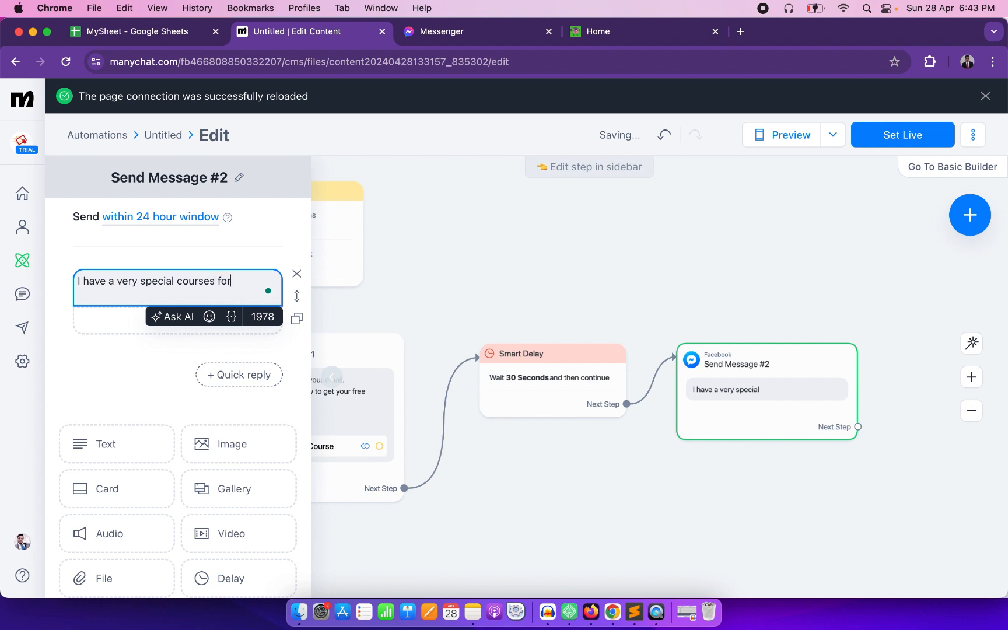
pyautogui.press('BackSpace')
pyautogui.press('BackSpace')
pyautogui.press('BackSpace')
pyautogui.press('BackSpace')
pyautogui.press('BackSpace')
pyautogui.write('for y')
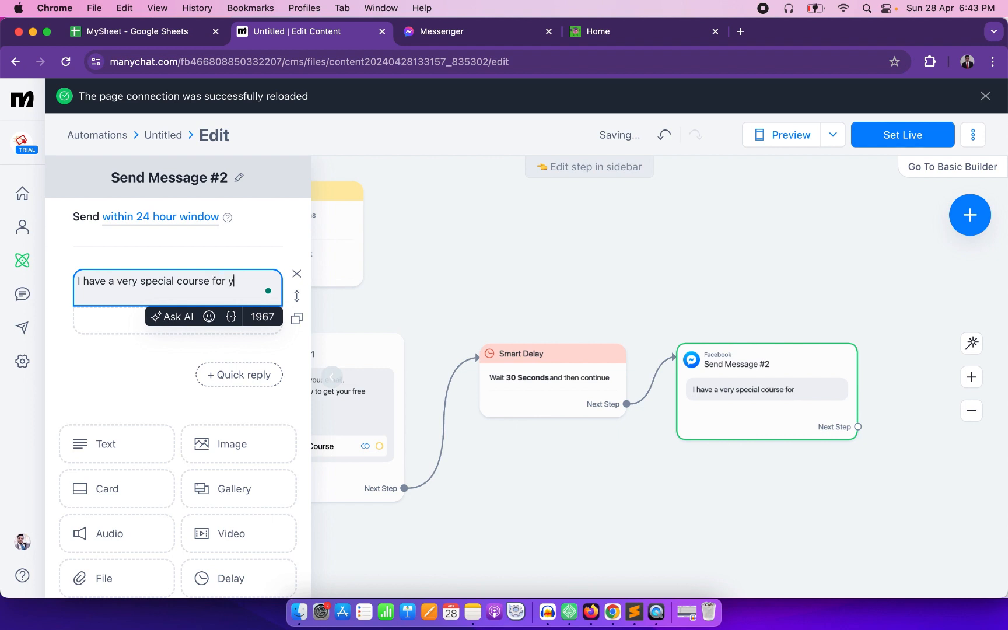
pyautogui.write('ou related ')
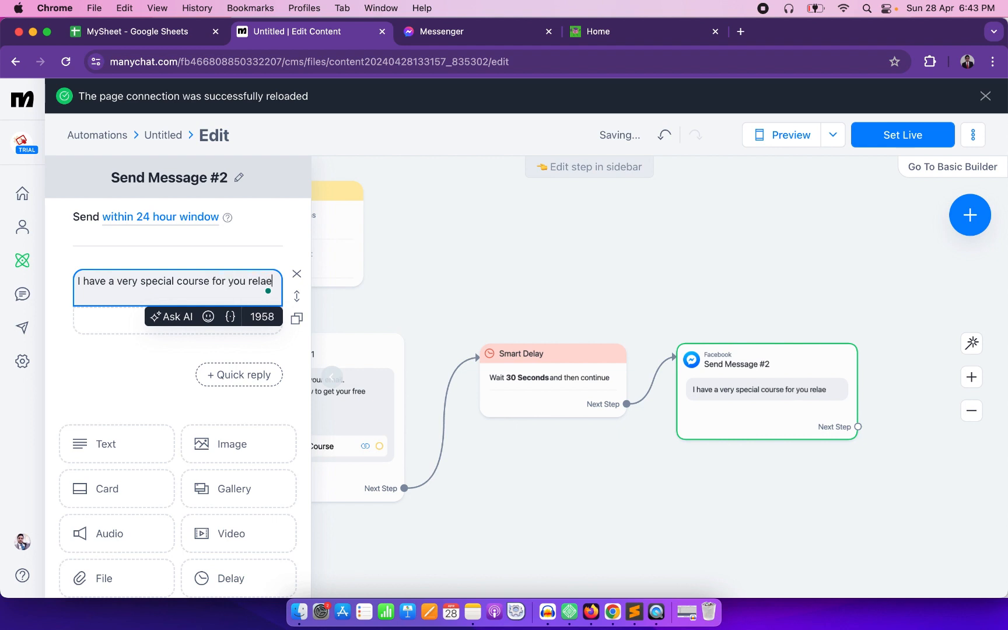
pyautogui.write('learning')
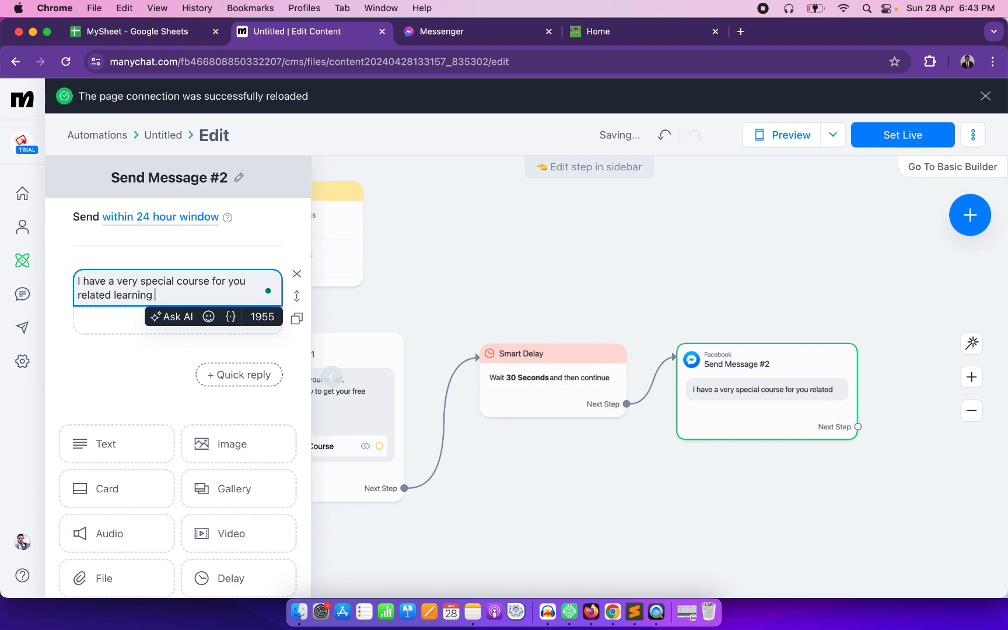
pyautogui.write(' C')
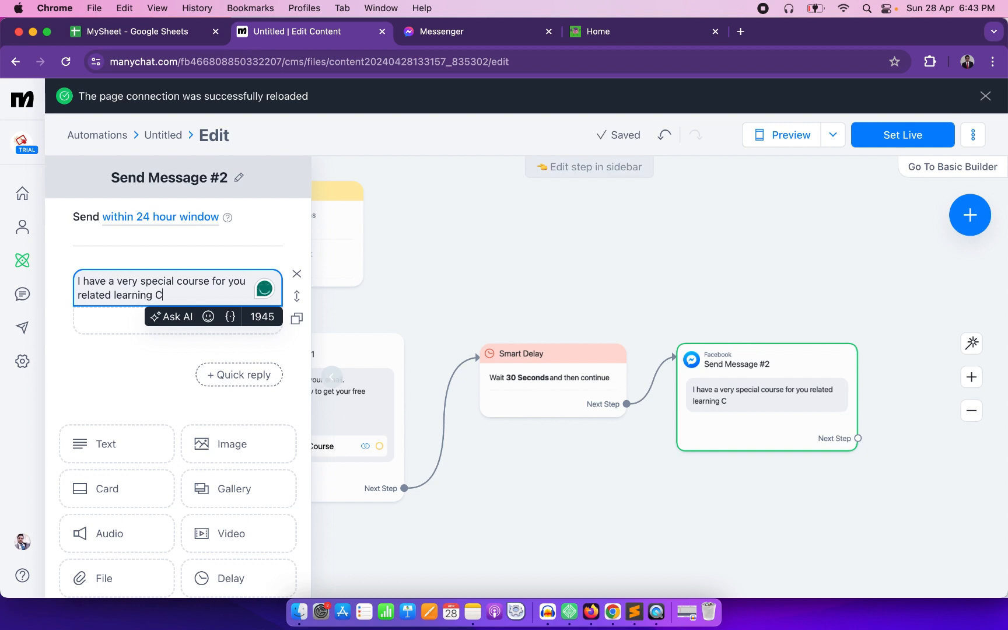
pyautogui.write('.')
pyautogui.press('Return')
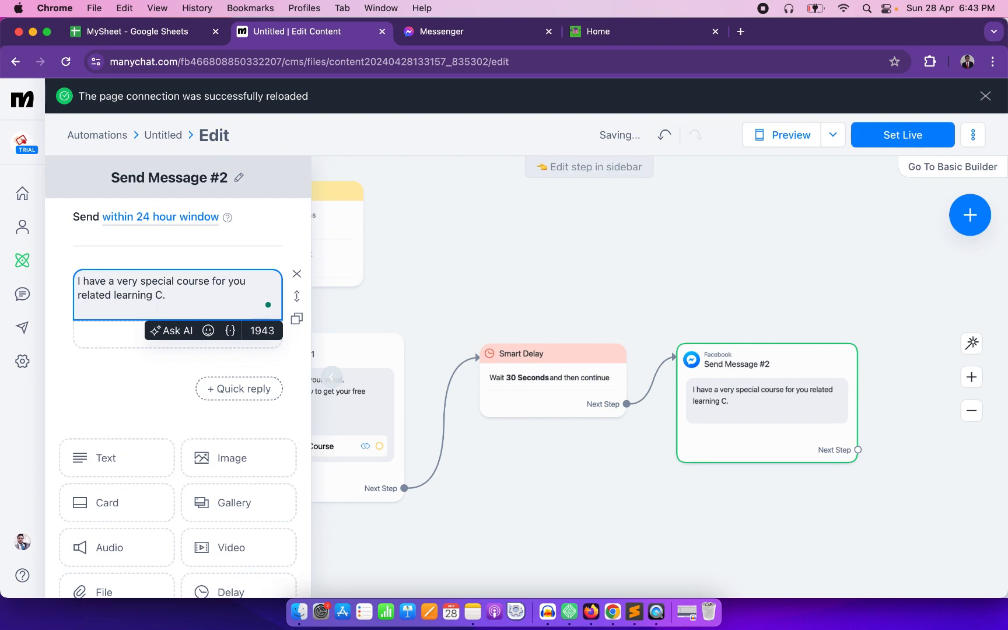
# Step: Add a second line to the follow-up message: "There is a special discount valid till today."
pyautogui.write('There is a spe')
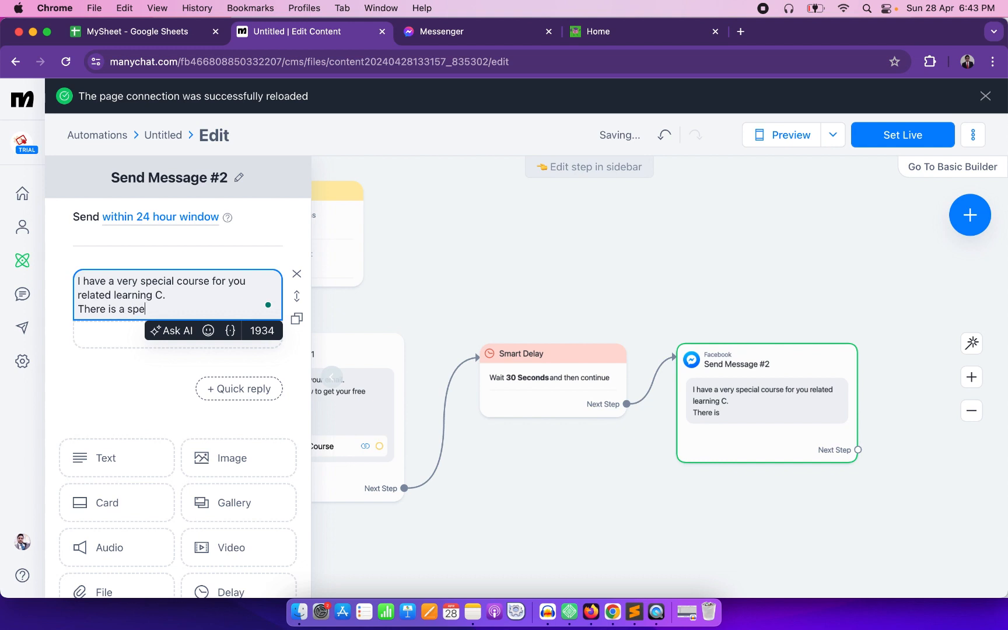
pyautogui.write('cial disco')
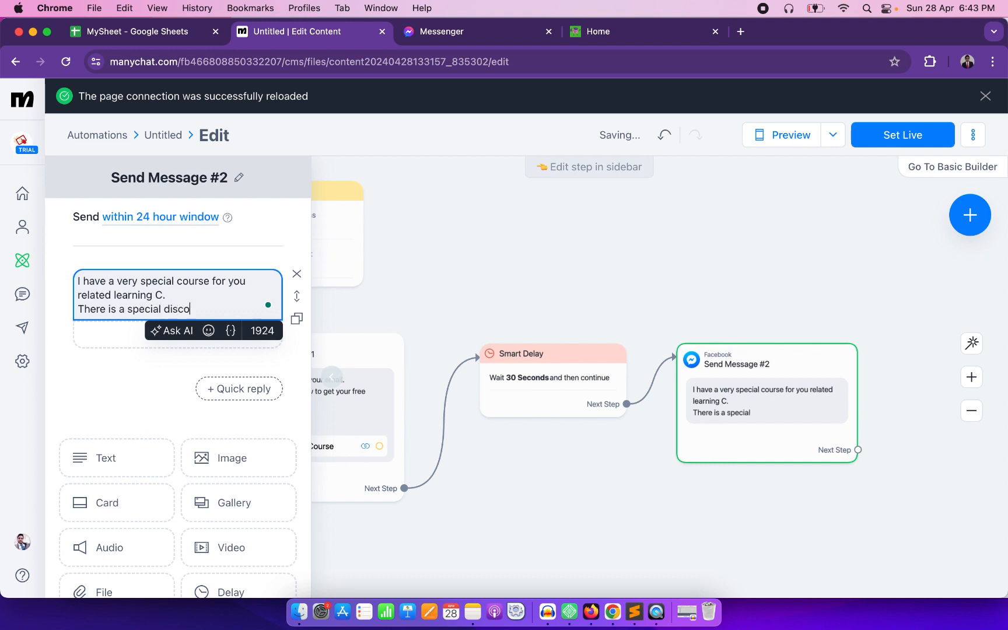
pyautogui.write('unt ')
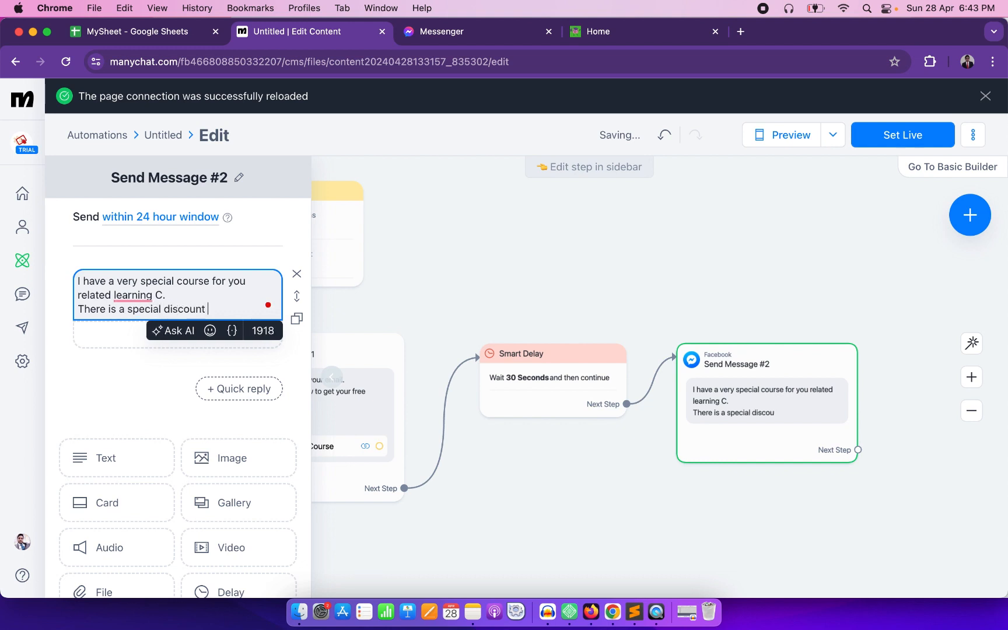
pyautogui.write('valid tilk')
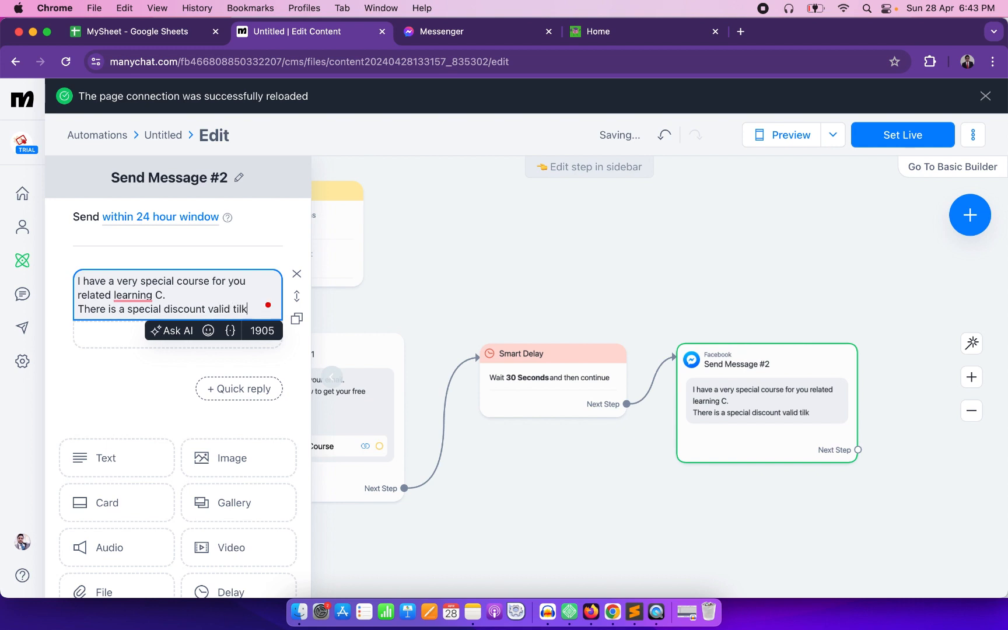
pyautogui.press('BackSpace')
pyautogui.write('l today')
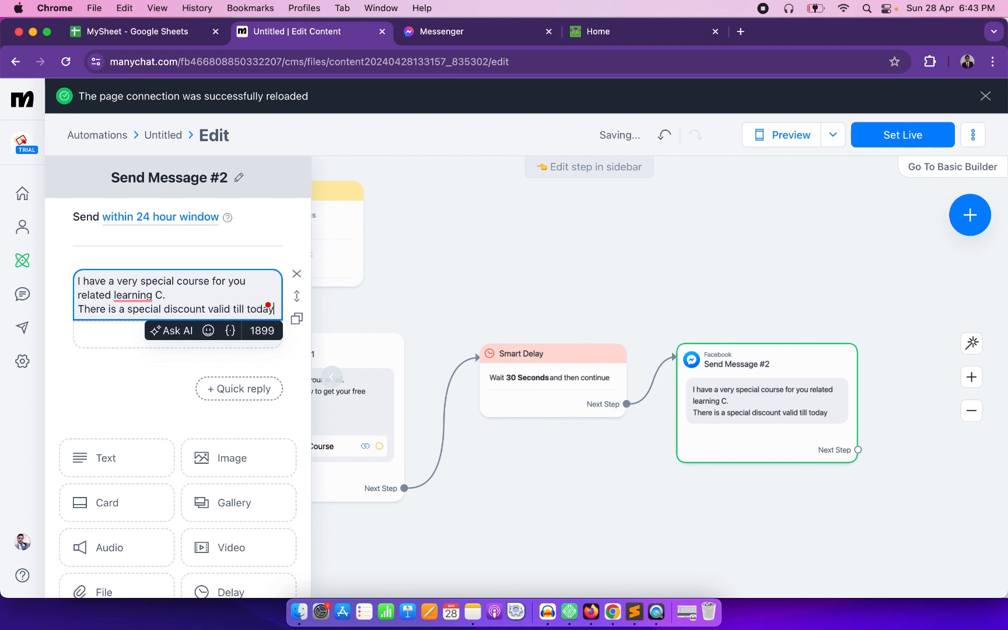
pyautogui.write('.')
pyautogui.press('Return')
# Step: Add a third line to the follow-up message: "Click the button below to get this course."
pyautogui.write('Click ')
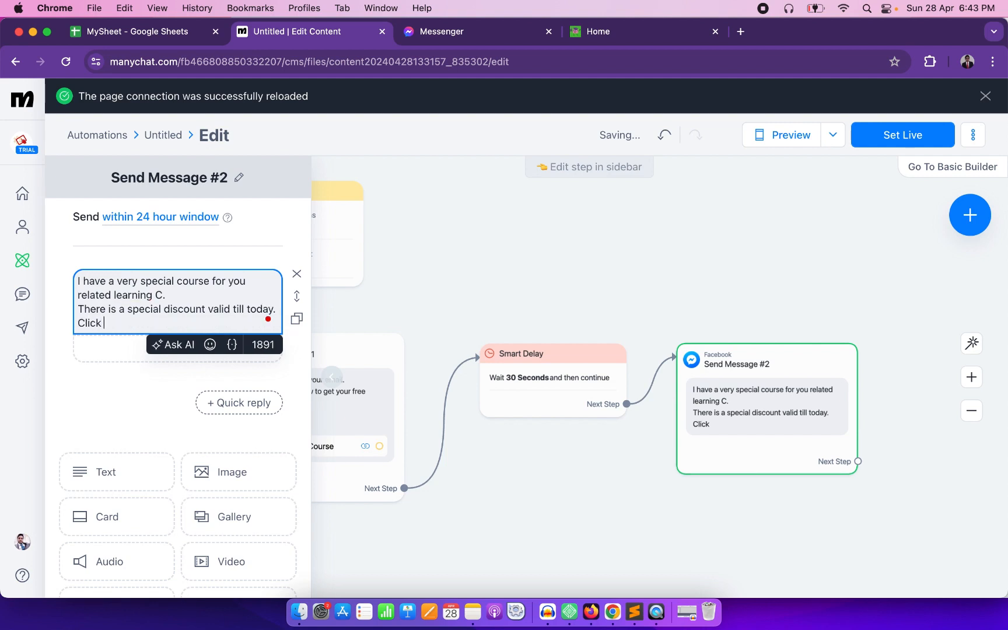
pyautogui.write('the busso')
pyautogui.press('BackSpace')
pyautogui.press('BackSpace')
pyautogui.press('BackSpace')
pyautogui.write('t')
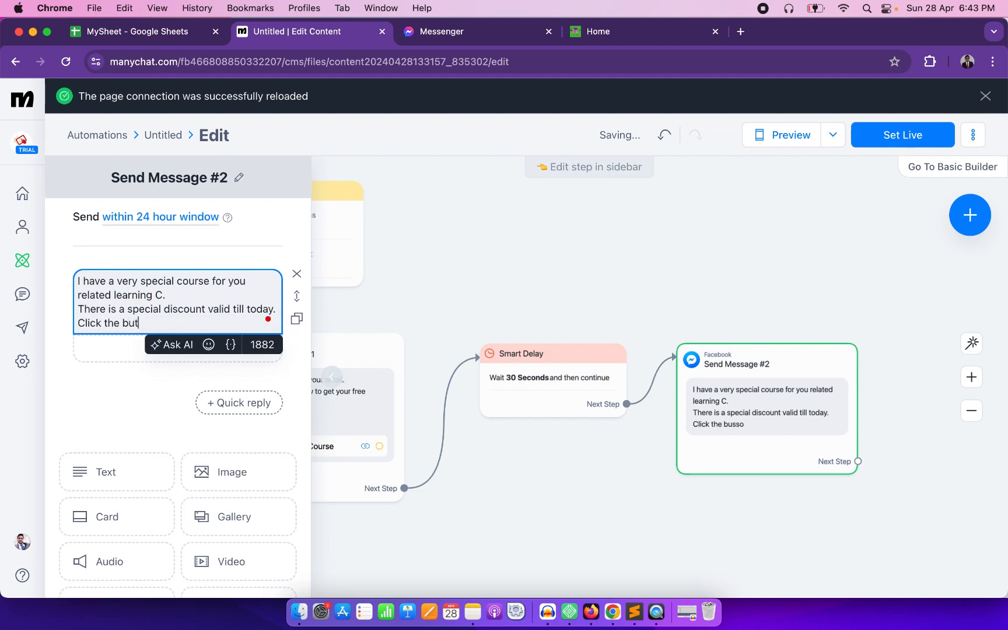
pyautogui.write('ton be')
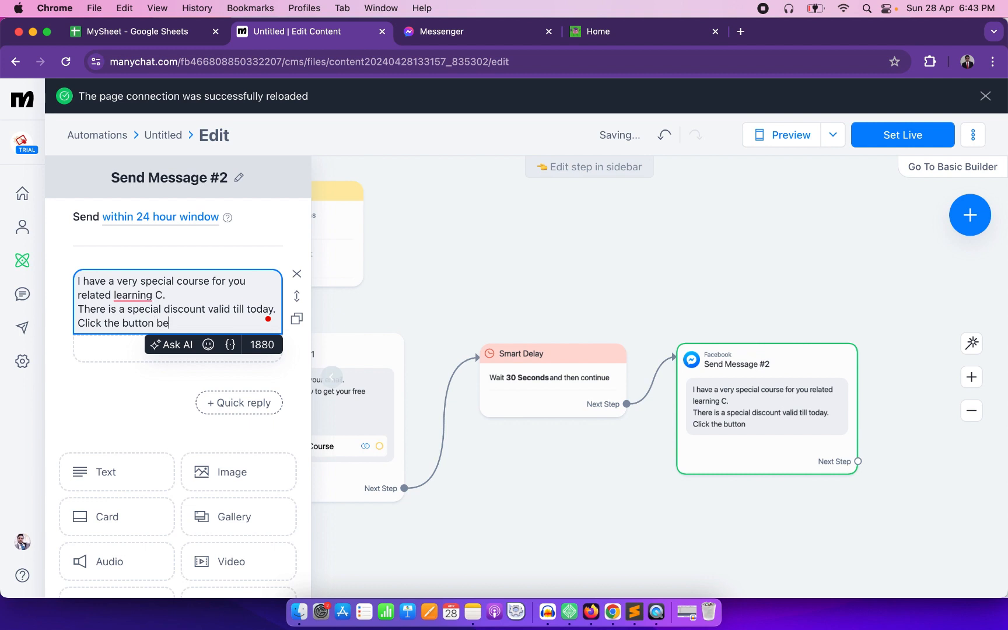
pyautogui.write('low too get')
pyautogui.press('BackSpace')
pyautogui.press('BackSpace')
pyautogui.press('BackSpace')
pyautogui.press('BackSpace')
pyautogui.press('BackSpace')
pyautogui.write('get this ')
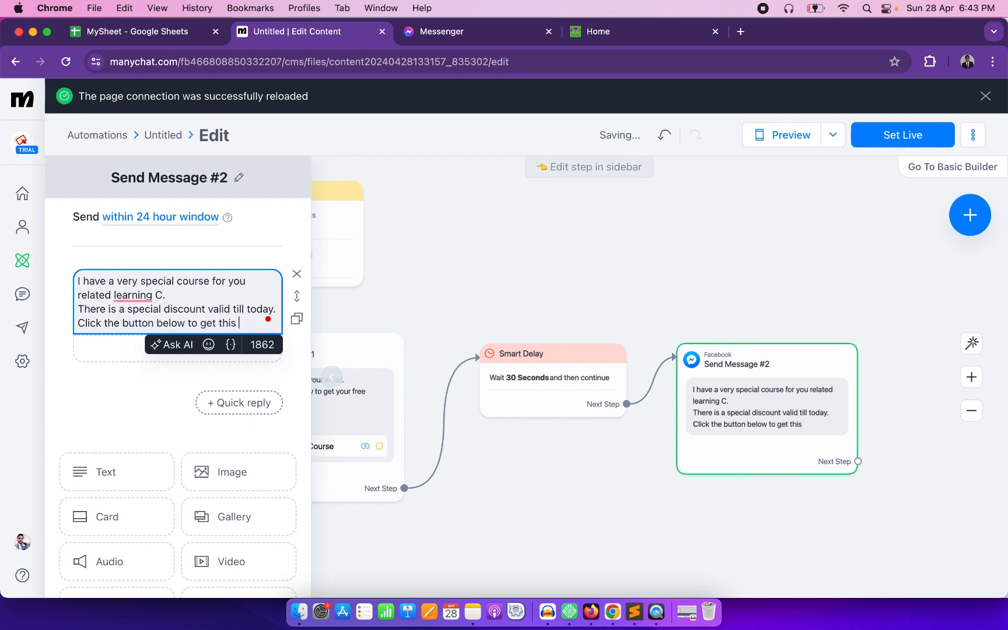
pyautogui.write('course')
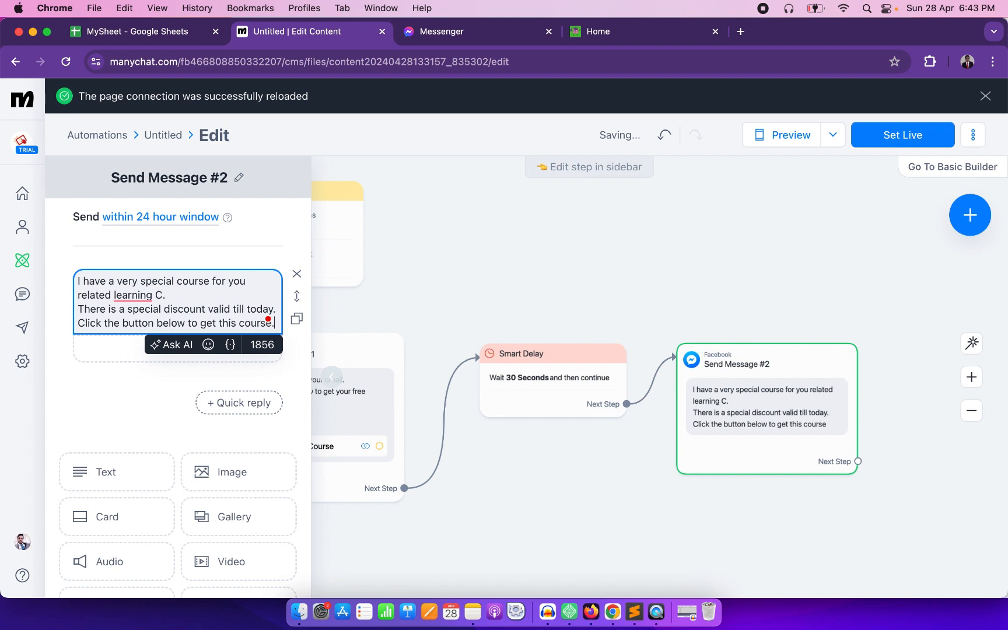
pyautogui.write('.')
pyautogui.press('Return')
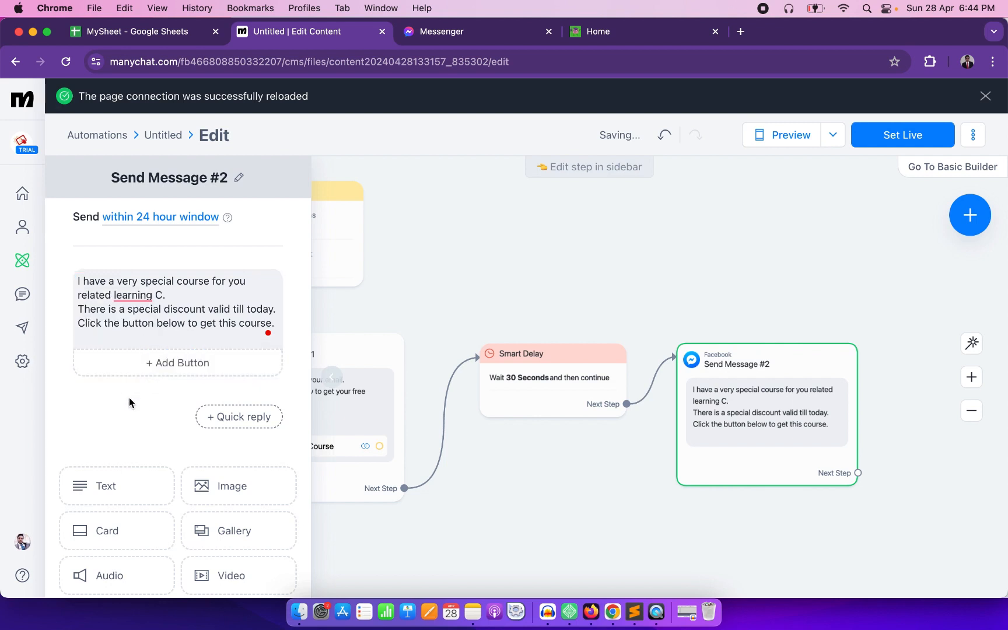
# Step: Add a button to the follow-up message and title it Get Course
pyautogui.click(173, 362)
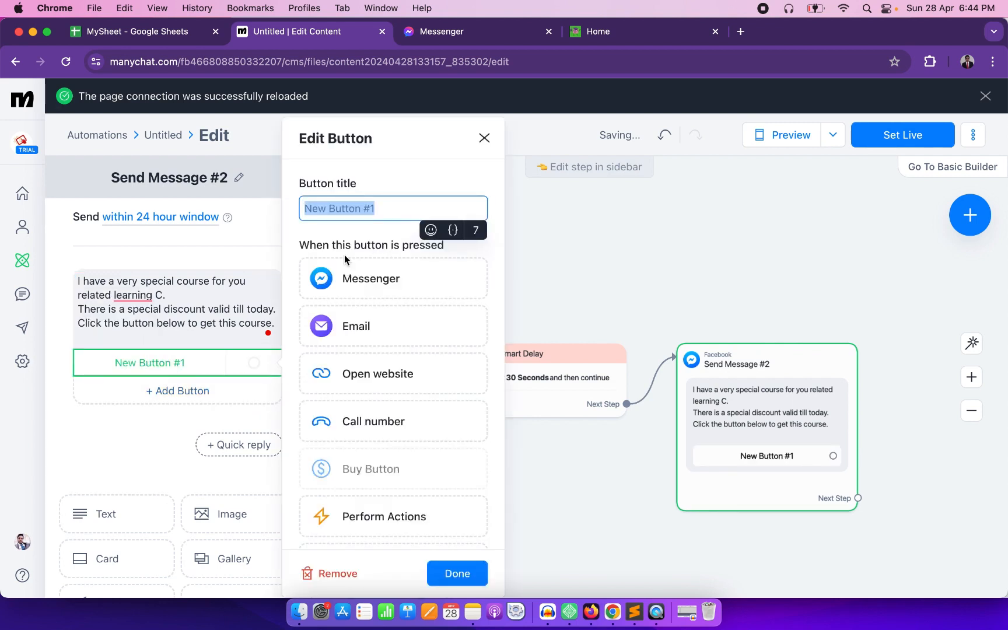
pyautogui.write('Gett')
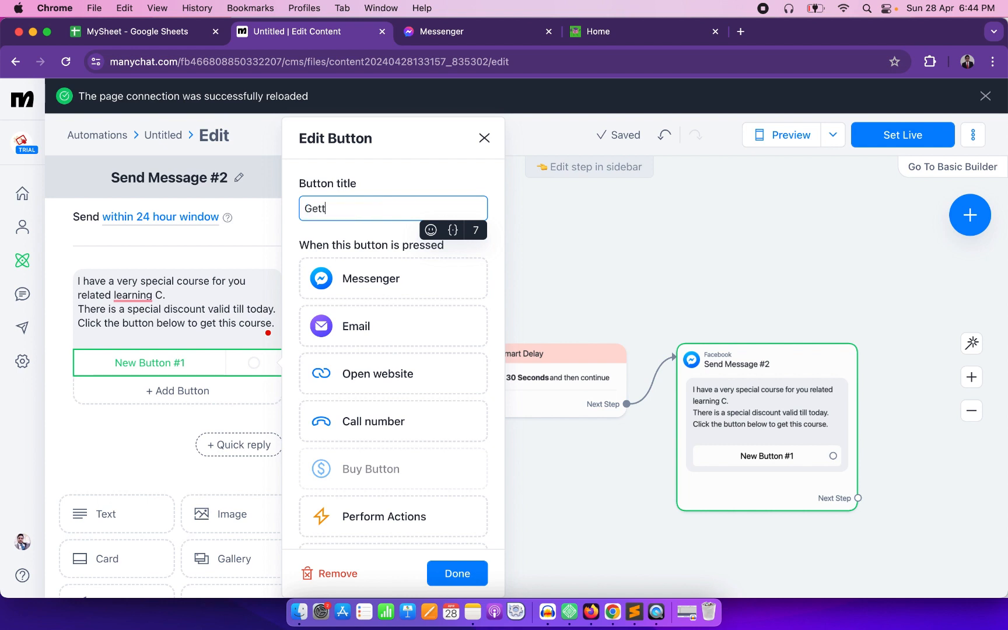
pyautogui.press('BackSpace')
pyautogui.write('Course')
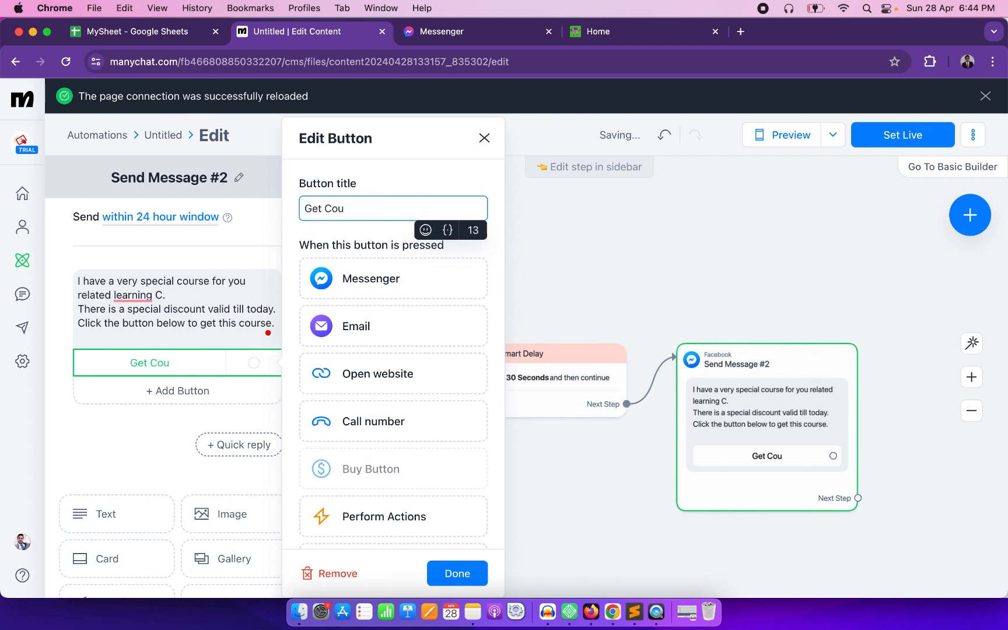
# Step: Make the Get Course button open a website, using the address copied from the open Home page, and save the button
pyautogui.click(372, 386)
pyautogui.click(629, 38)
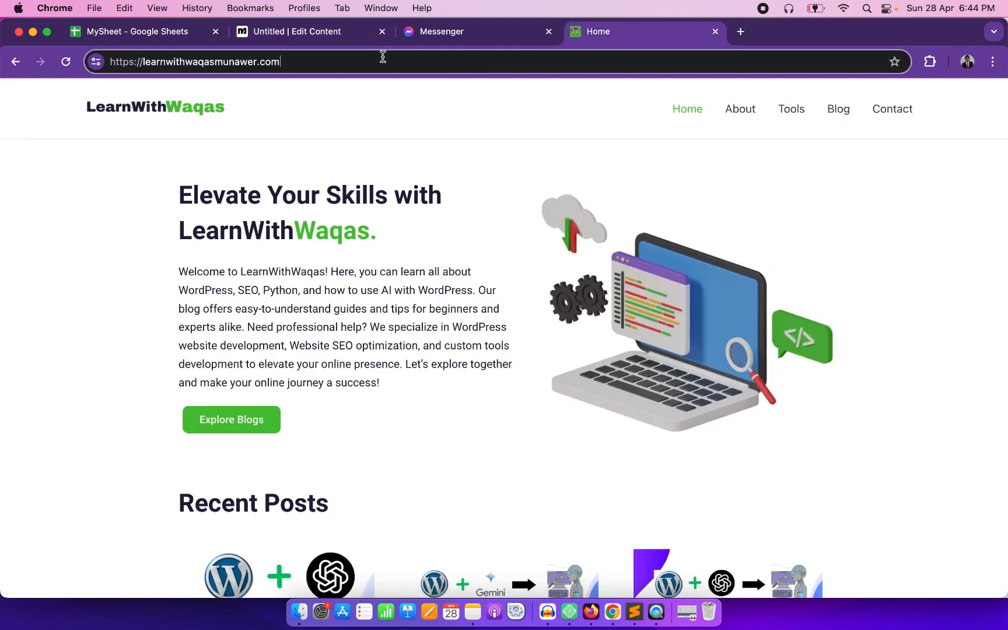
pyautogui.click(382, 57)
pyautogui.press('super+c')
pyautogui.click(455, 31)
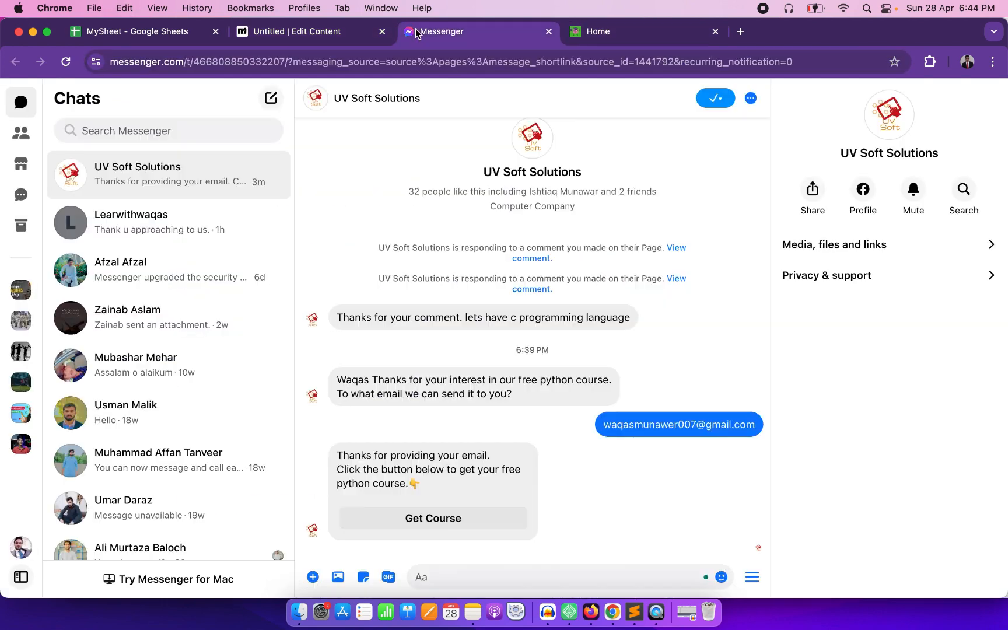
pyautogui.click(299, 38)
pyautogui.click(329, 385)
pyautogui.press('super+v')
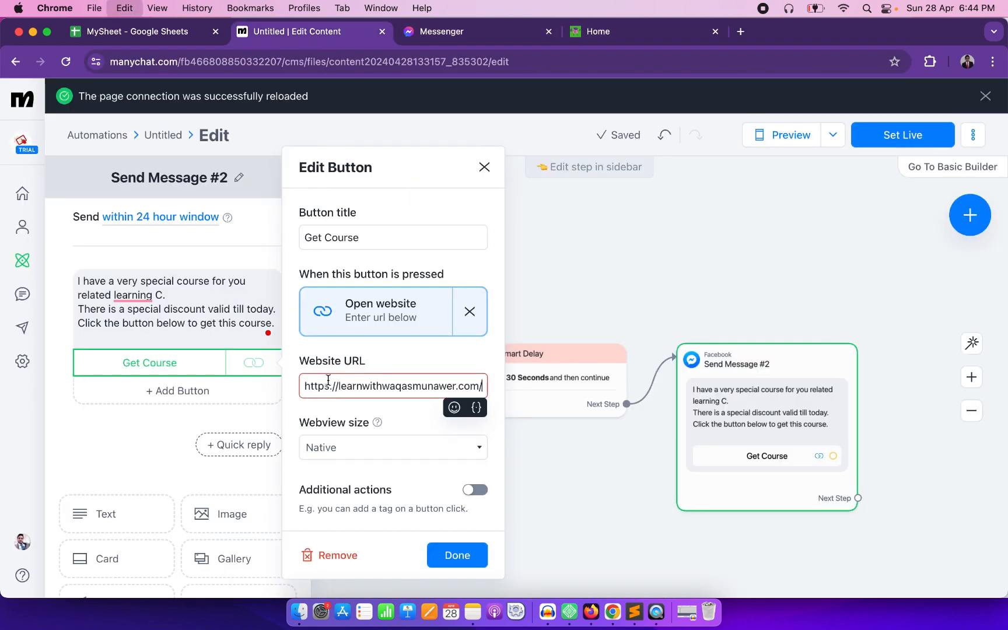
pyautogui.click(456, 559)
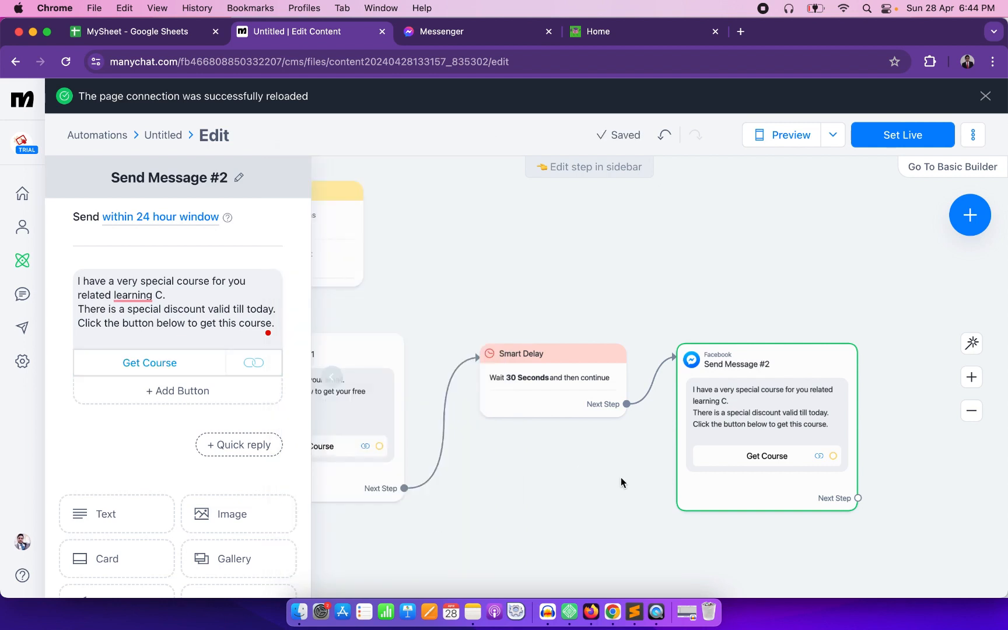
# Step: Set the automation live and open its Facebook preview in Messenger
pyautogui.moveTo(621, 477); pyautogui.dragTo(543, 477)
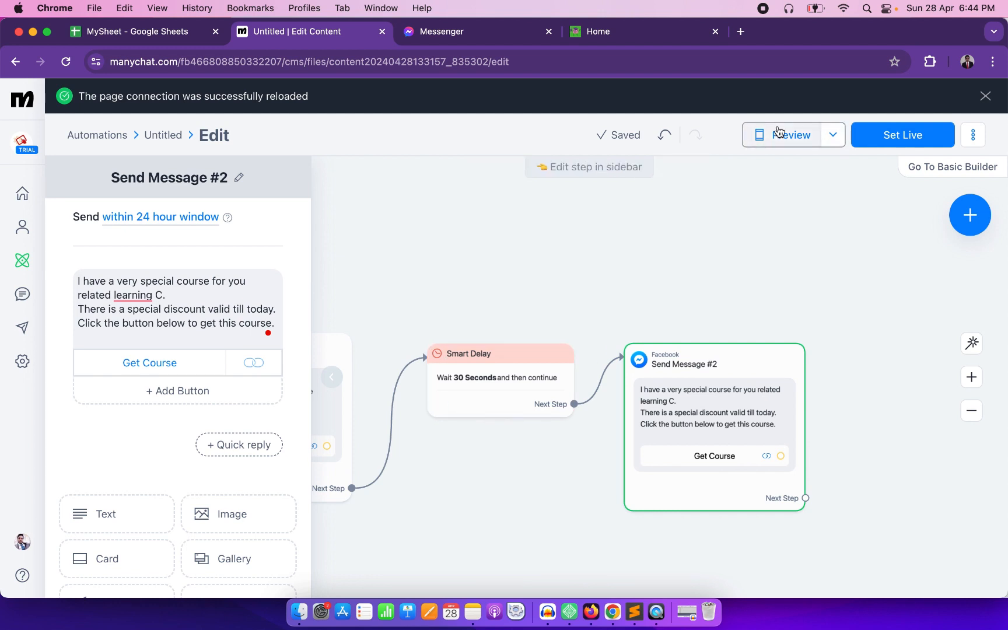
pyautogui.click(893, 136)
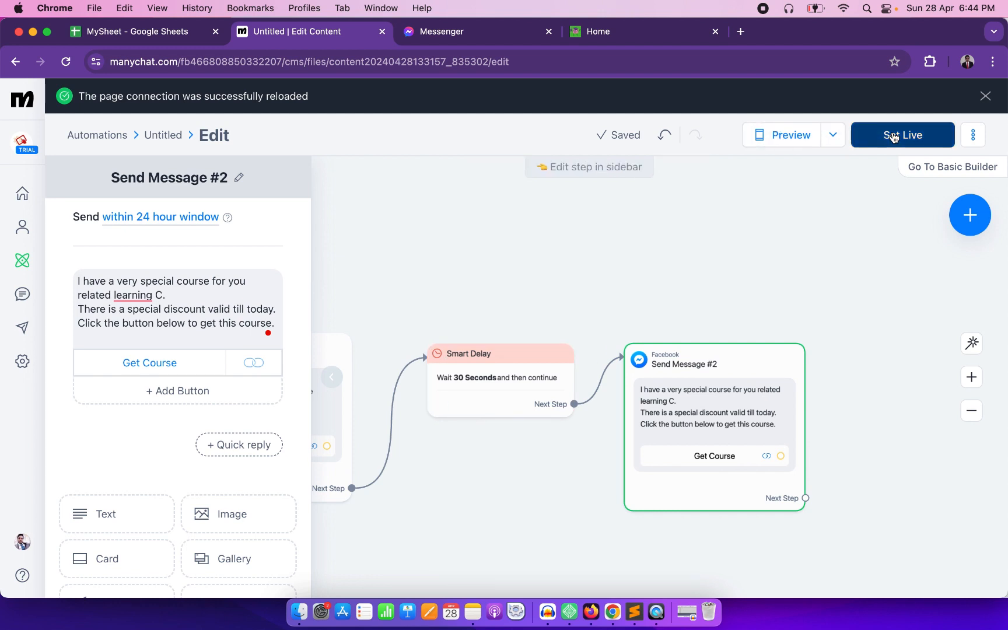
pyautogui.click(833, 135)
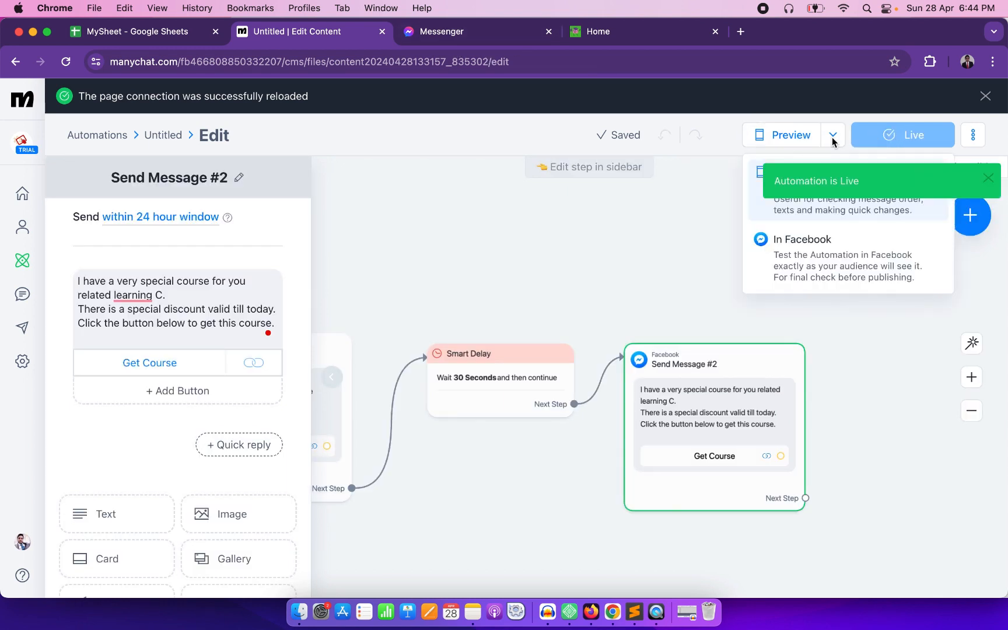
pyautogui.click(787, 143)
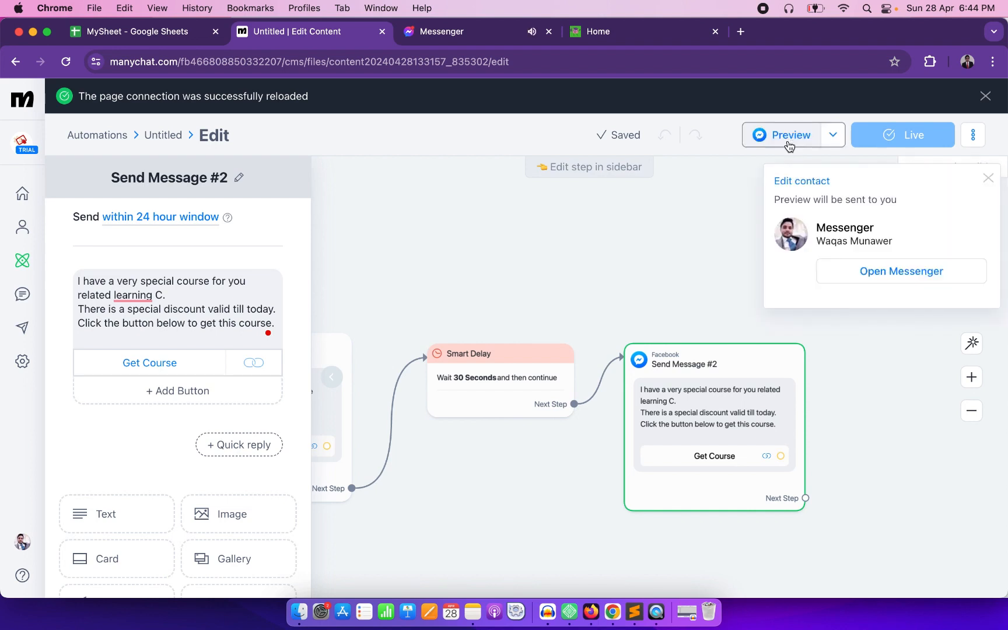
pyautogui.click(861, 277)
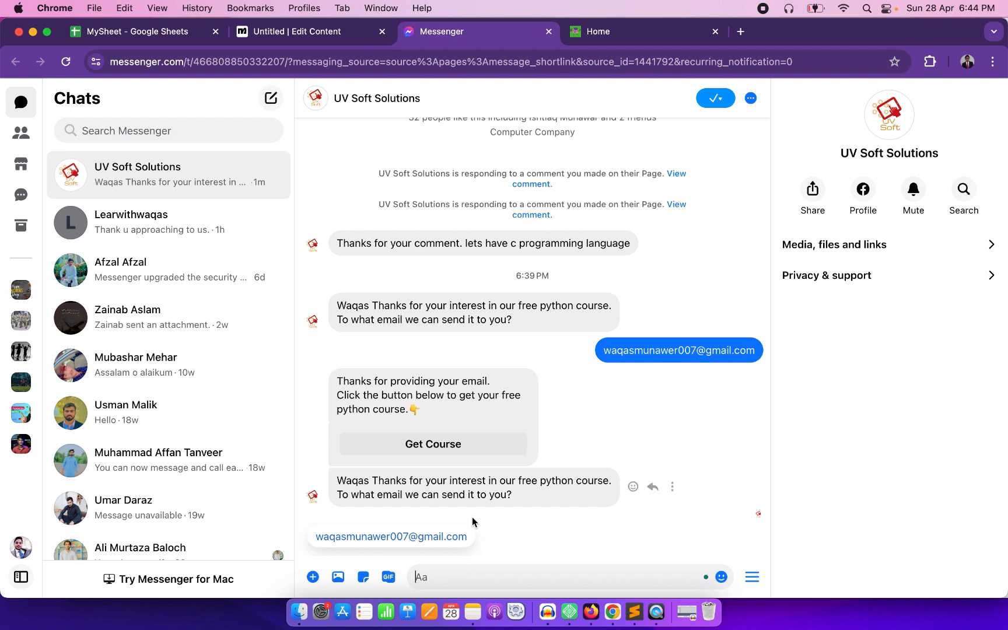
# Step: Answer the bot's email question with the suggested address, check MySheet for the entry, and return to the Messenger chat
pyautogui.click(411, 537)
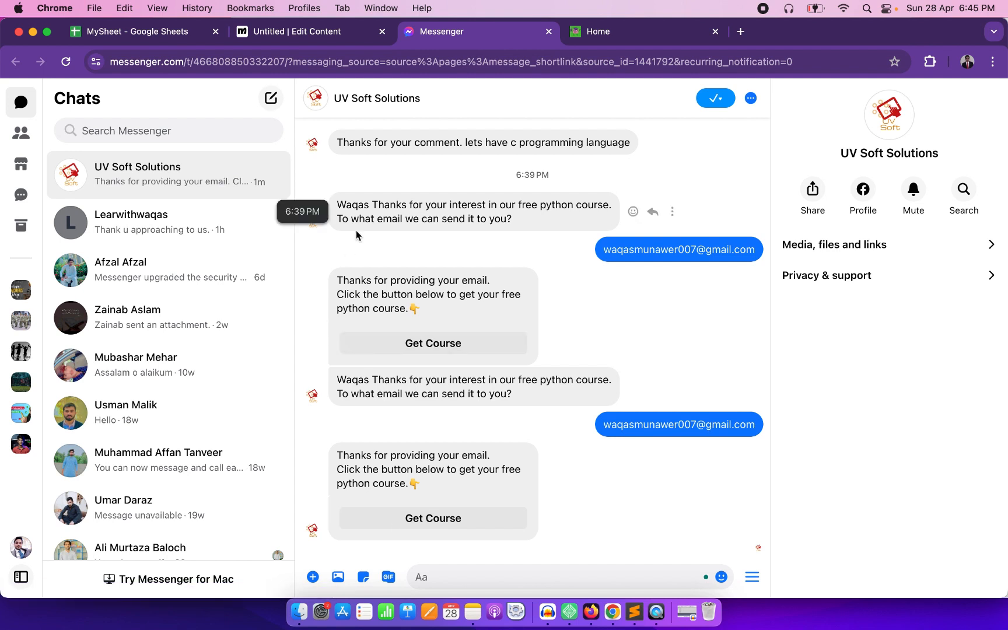
pyautogui.click(122, 33)
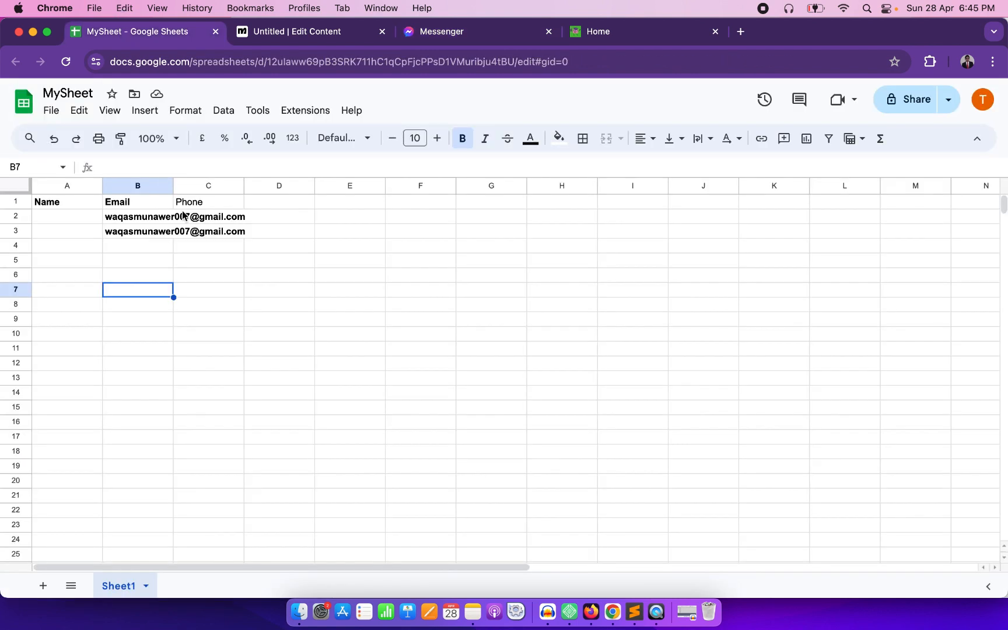
pyautogui.click(280, 41)
pyautogui.click(446, 38)
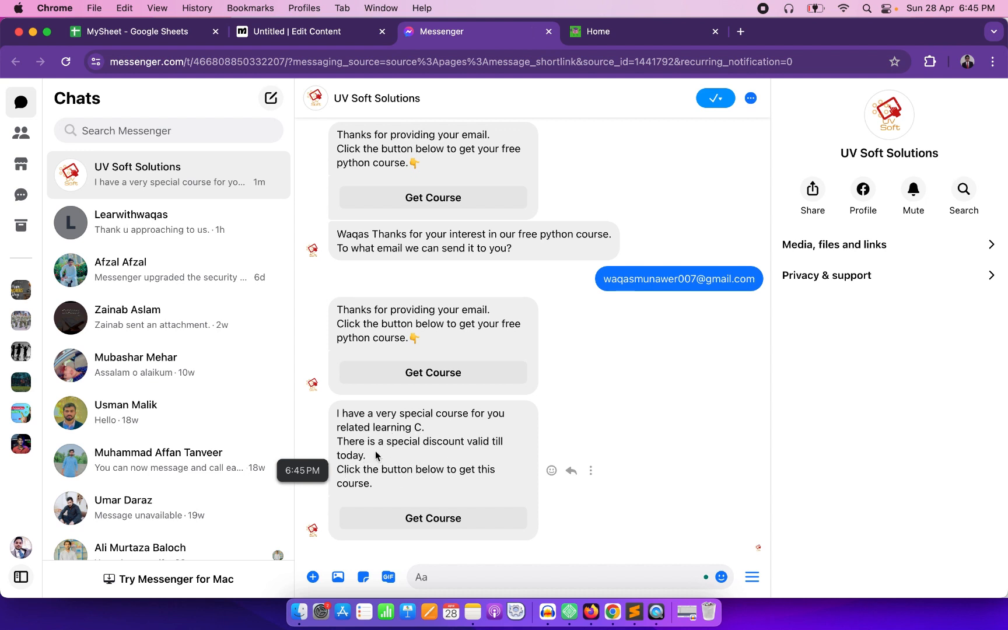
# Step: Test the Get Course link in the delayed follow-up message and return to the Manychat automation's flow
pyautogui.click(420, 517)
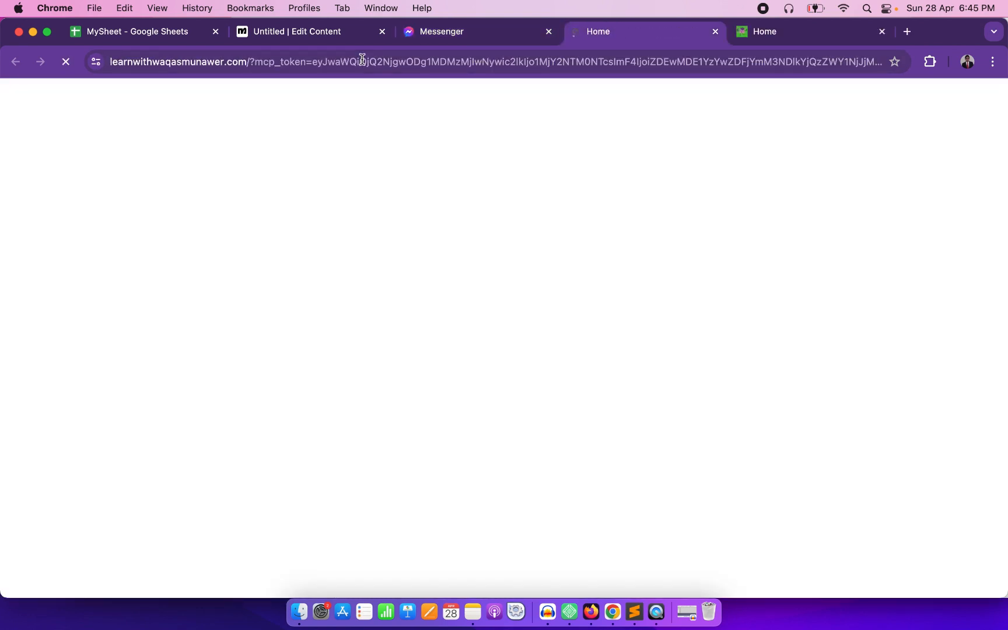
pyautogui.click(356, 31)
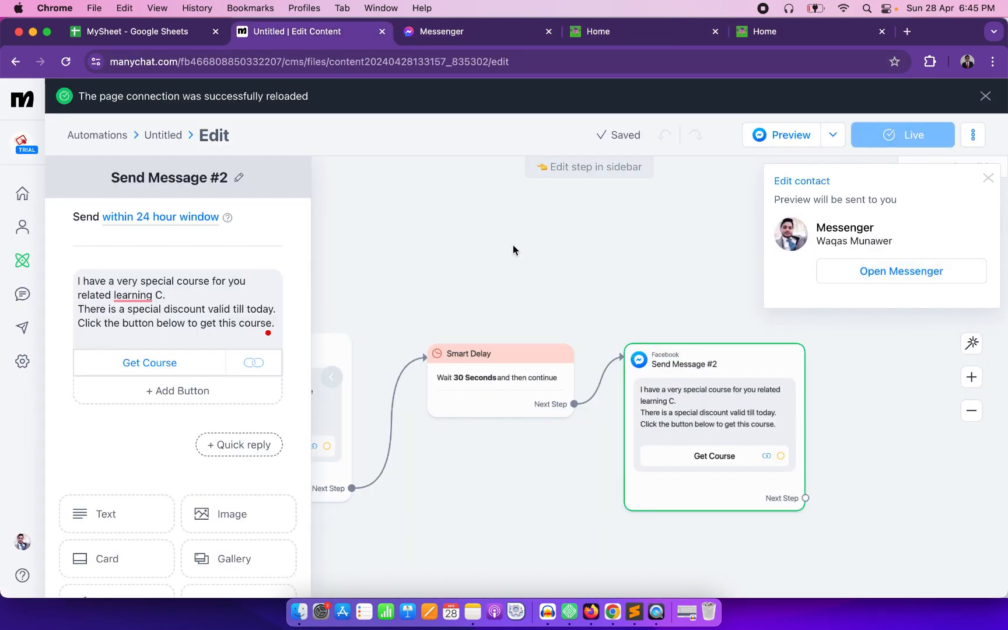
pyautogui.moveTo(512, 244); pyautogui.dragTo(599, 255)
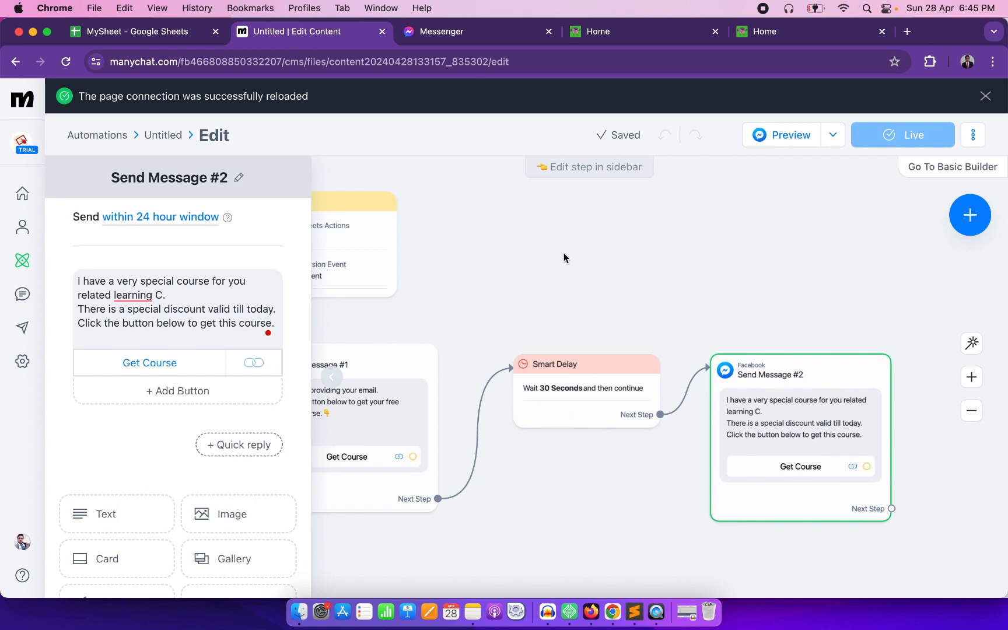